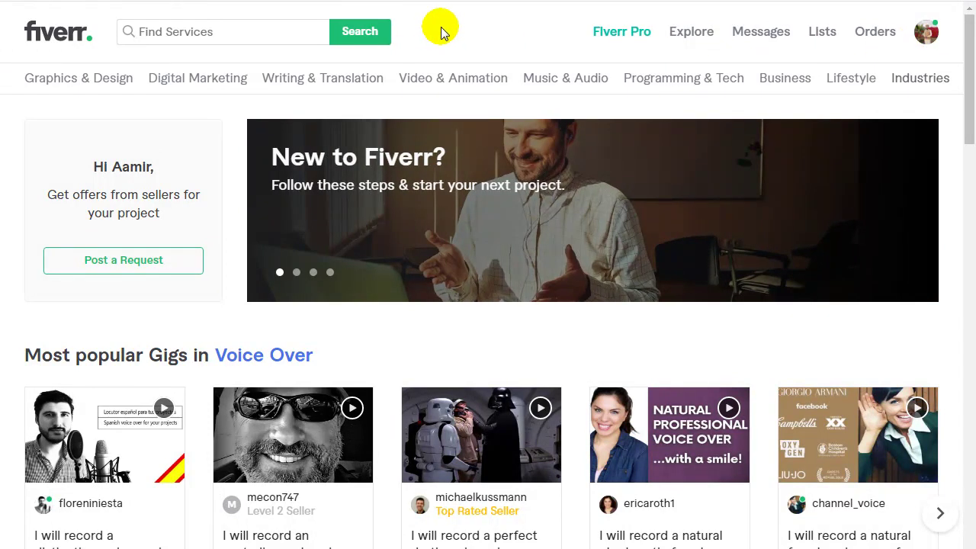
- Go to your profile through the avatar menu and choose Create a New Gig
{"action": "left_click", "coordinate": [926, 32]}
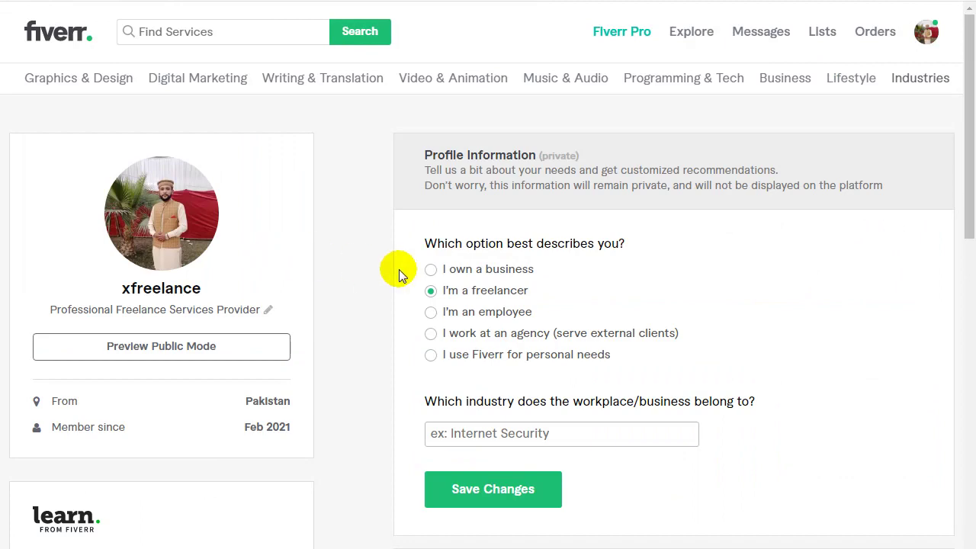
{"action": "scroll", "coordinate": [330, 296], "scroll_direction": "down", "scroll_amount": 3}
{"action": "scroll", "coordinate": [331, 297], "scroll_direction": "up", "scroll_amount": 3}
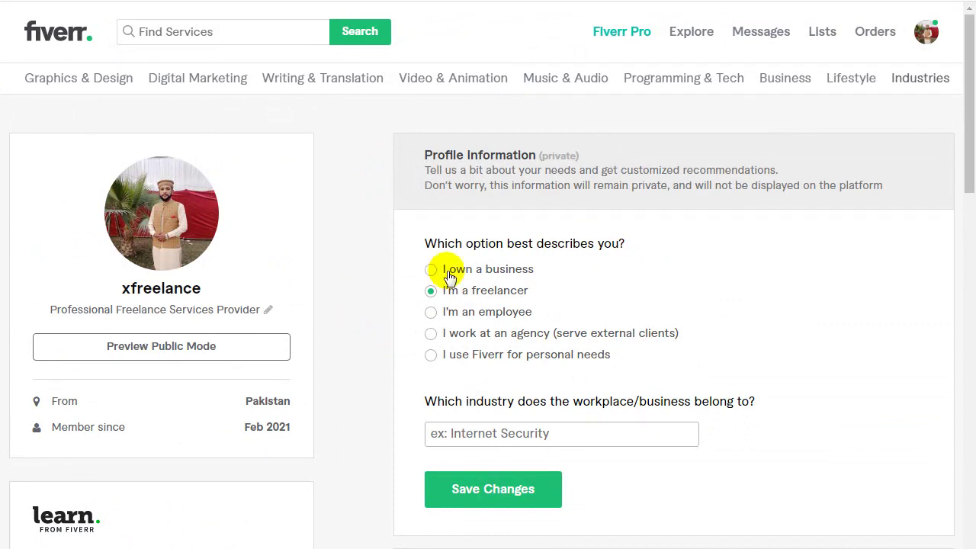
{"action": "left_click_drag", "start_coordinate": [965, 76], "coordinate": [968, 164]}
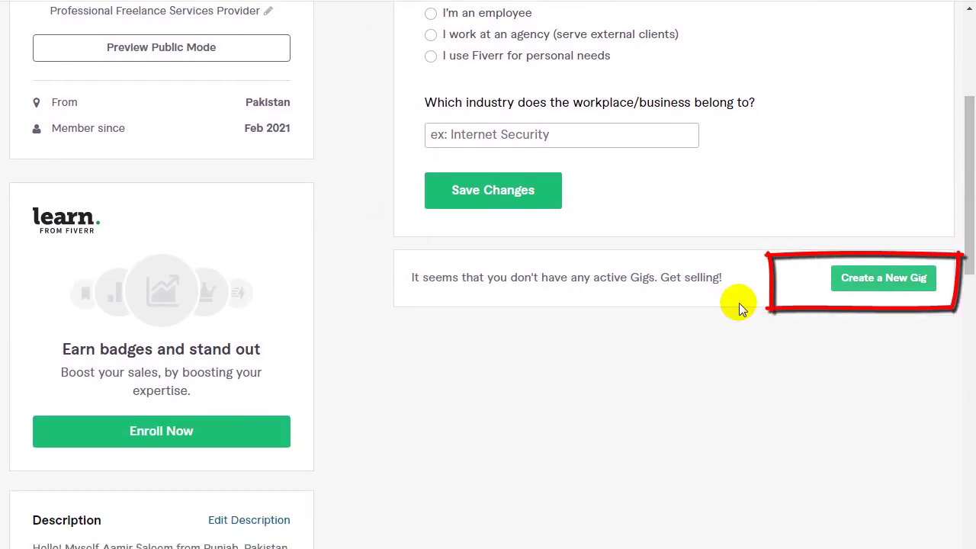
{"action": "left_click", "coordinate": [888, 284]}
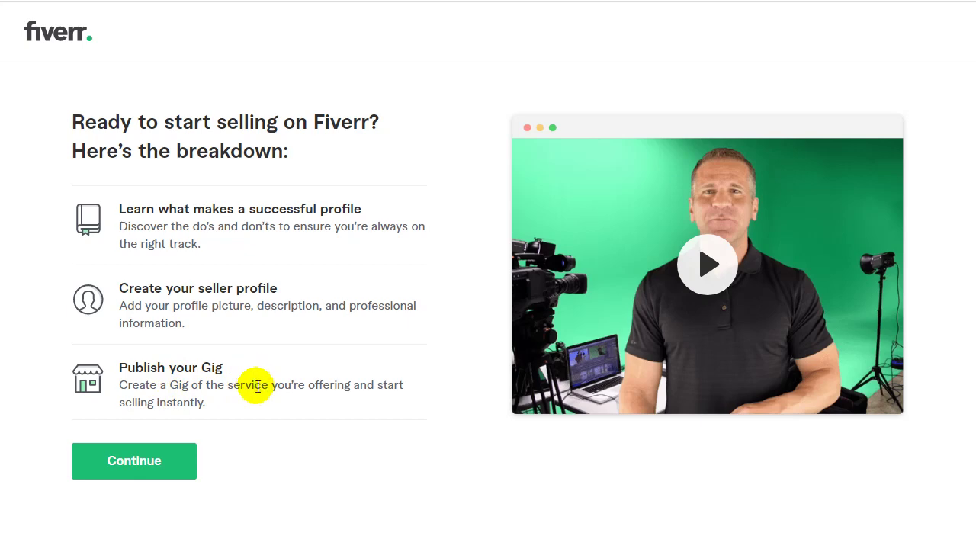
- Continue past the selling breakdown, successful profile and steer clear pages to Personal Info
{"action": "left_click", "coordinate": [143, 466]}
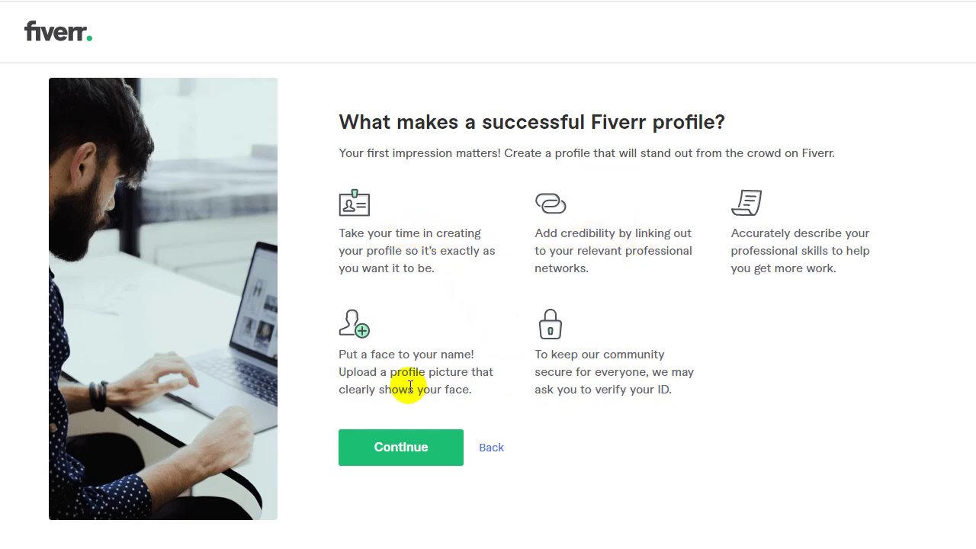
{"action": "left_click", "coordinate": [395, 451]}
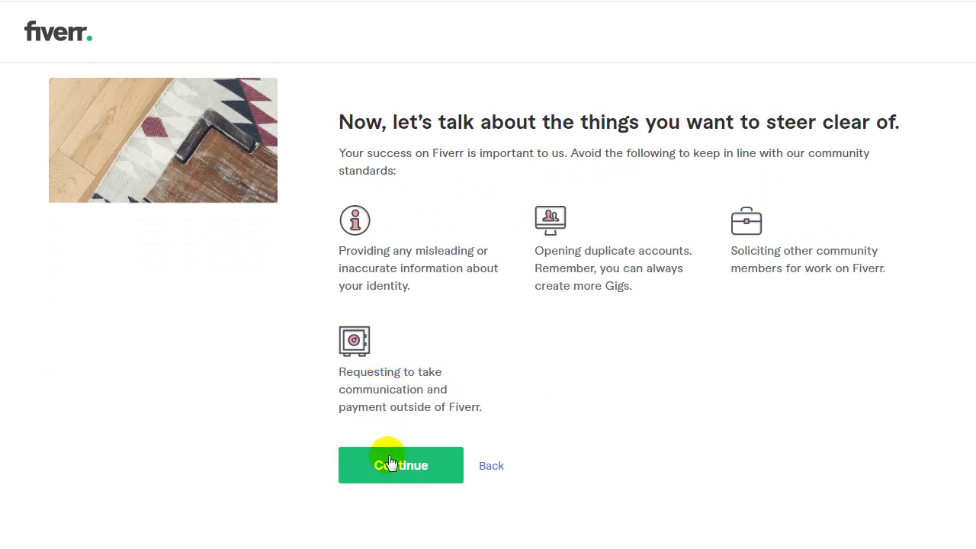
{"action": "left_click", "coordinate": [398, 466]}
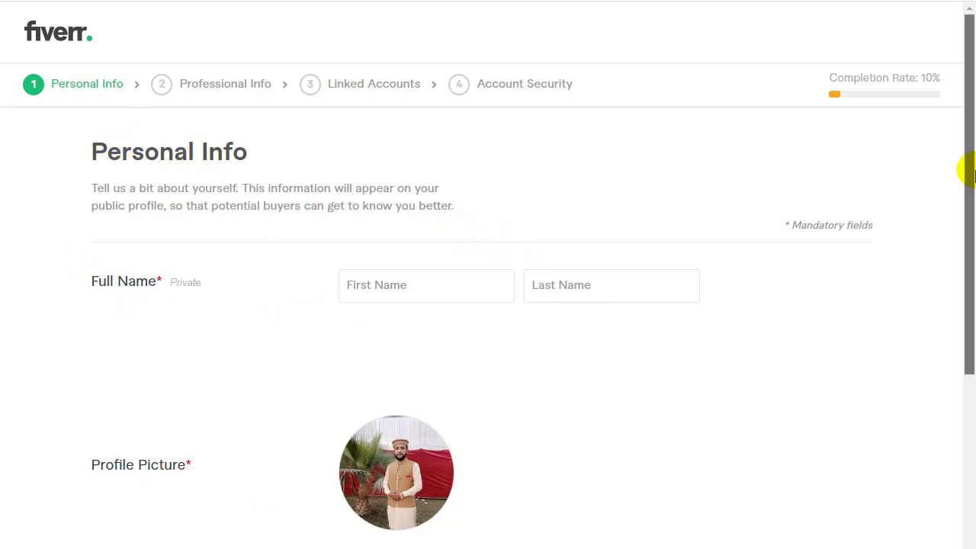
- Enter your first and last name, then continue to Professional Info
{"action": "left_click_drag", "start_coordinate": [969, 170], "coordinate": [965, 196]}
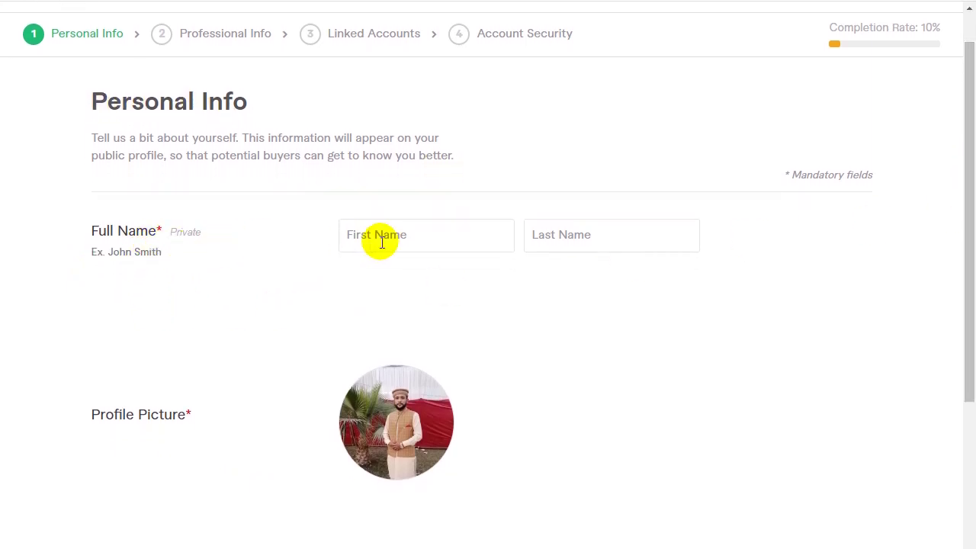
{"action": "left_click", "coordinate": [425, 237]}
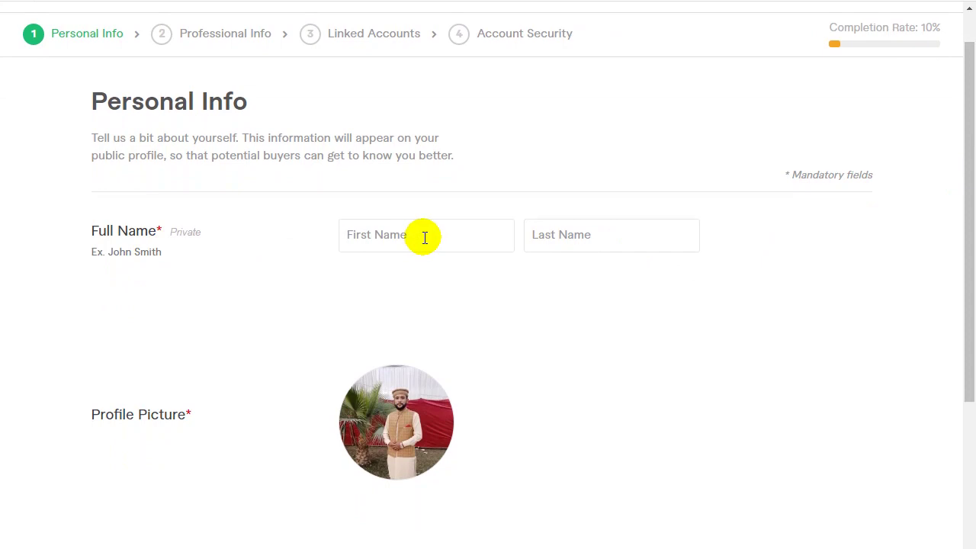
{"action": "key", "text": "Tab"}
{"action": "type", "text": "Sa"}
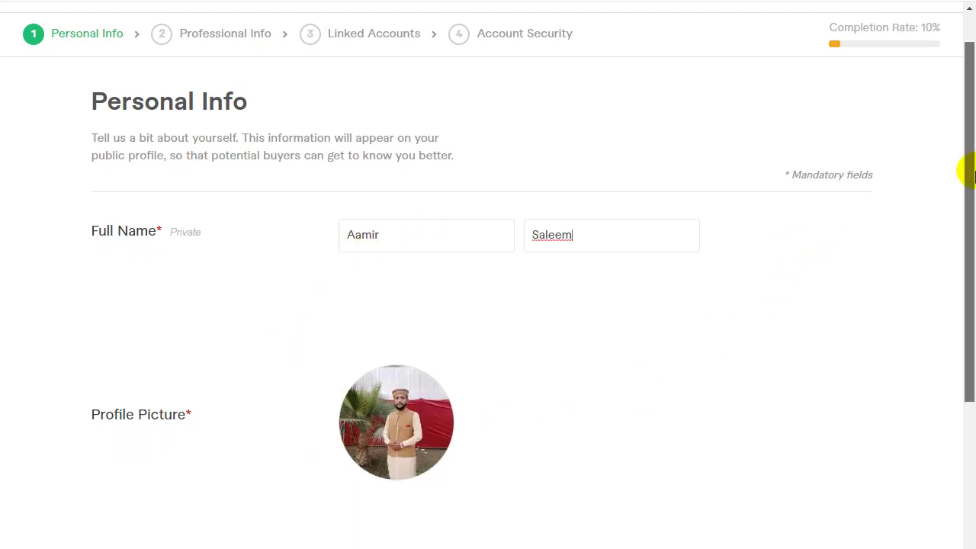
{"action": "left_click_drag", "start_coordinate": [967, 170], "coordinate": [958, 414]}
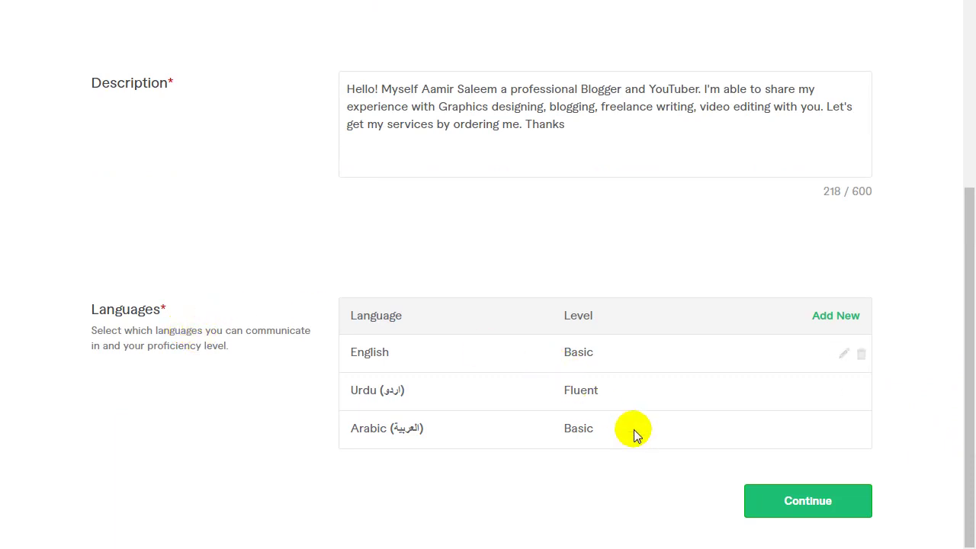
{"action": "left_click", "coordinate": [808, 509]}
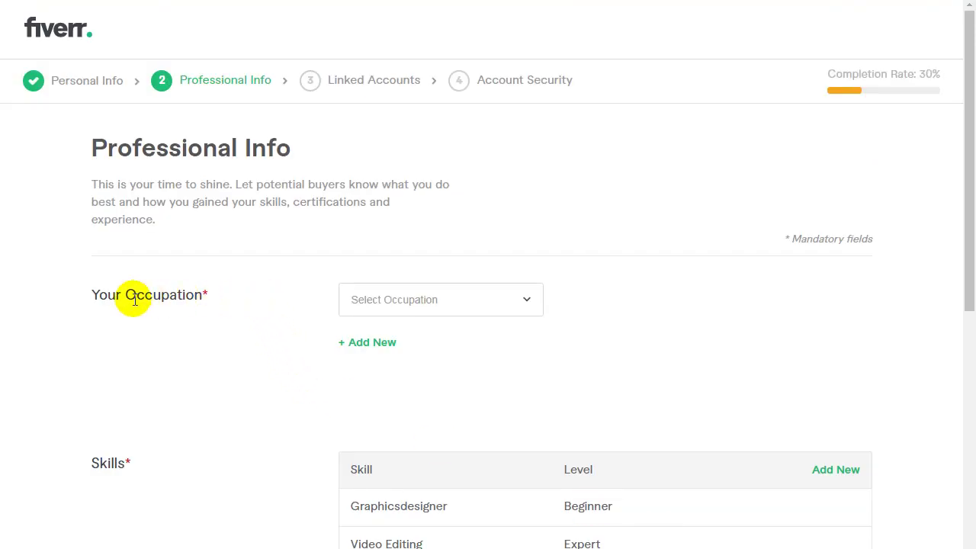
- Set the occupation to Writing & Translation, from 2017 to 2021
{"action": "left_click", "coordinate": [453, 305]}
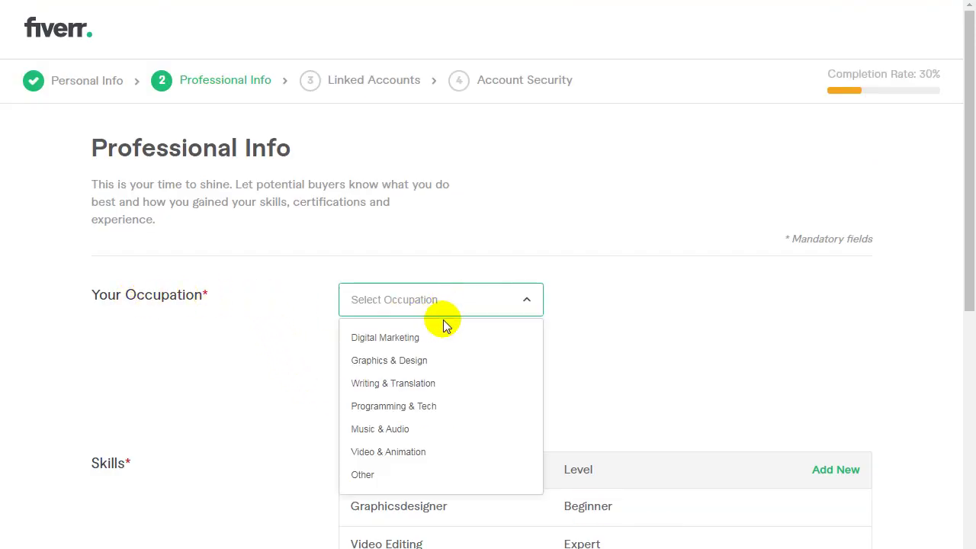
{"action": "left_click", "coordinate": [420, 385]}
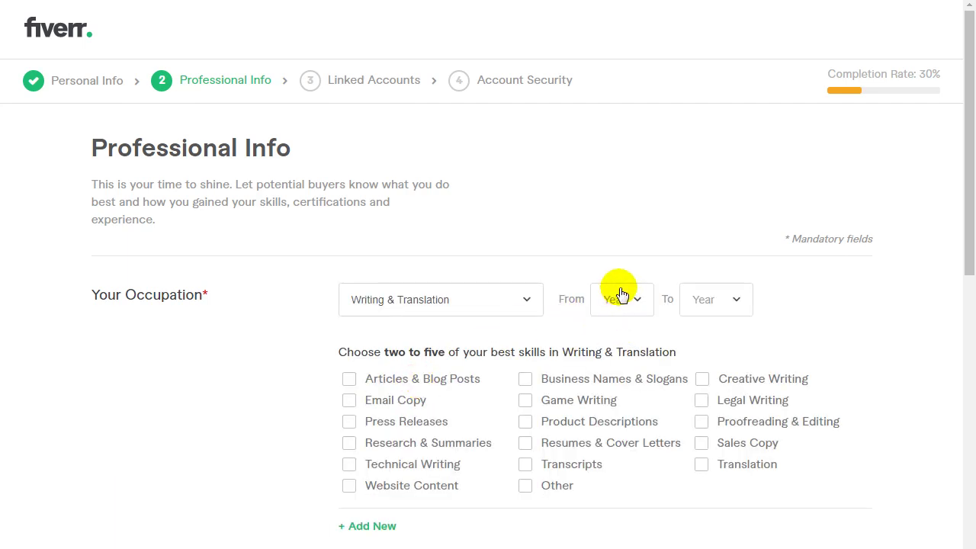
{"action": "left_click", "coordinate": [644, 312]}
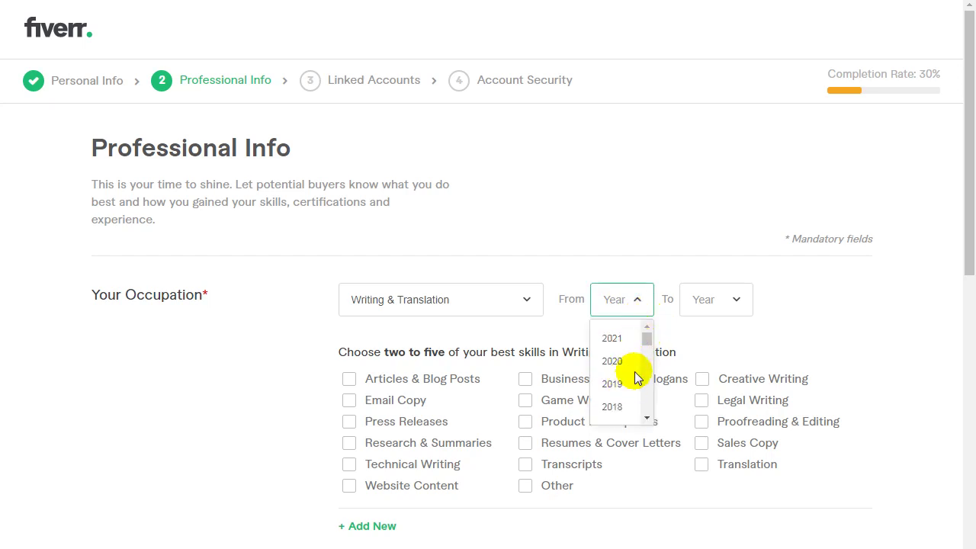
{"action": "left_click_drag", "start_coordinate": [648, 338], "coordinate": [649, 344]}
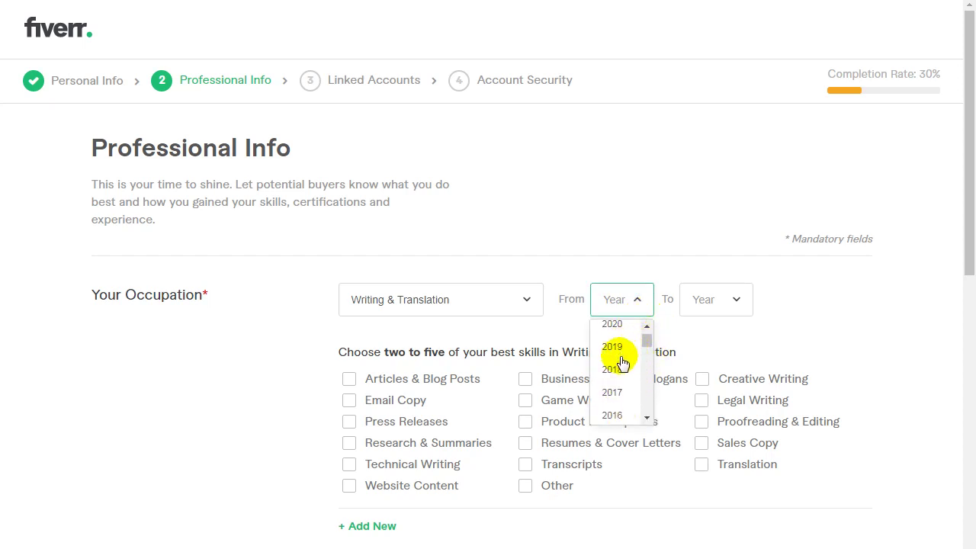
{"action": "left_click", "coordinate": [614, 392]}
{"action": "left_click", "coordinate": [709, 309]}
{"action": "left_click", "coordinate": [703, 339]}
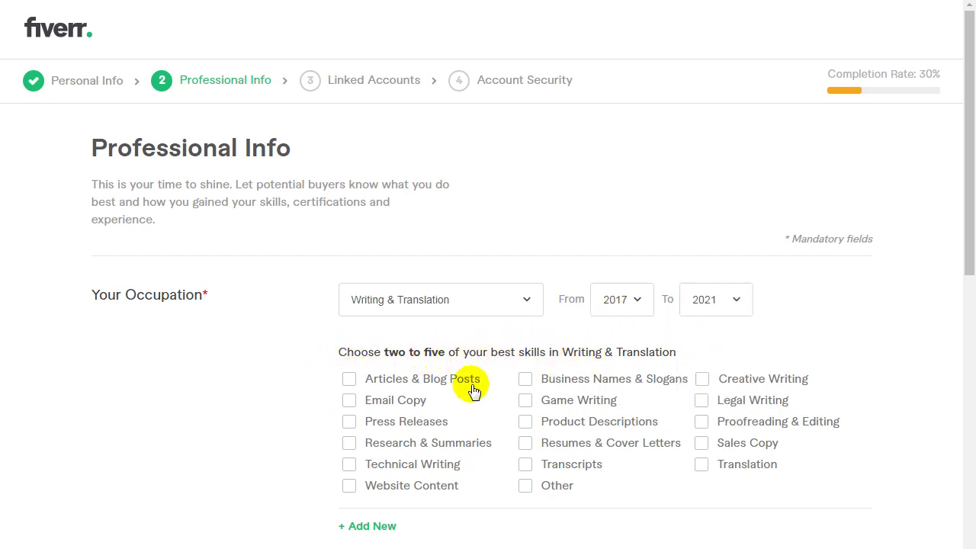
- Tick Articles & Blog Posts and Website Content among the occupation's skills
{"action": "left_click", "coordinate": [349, 379]}
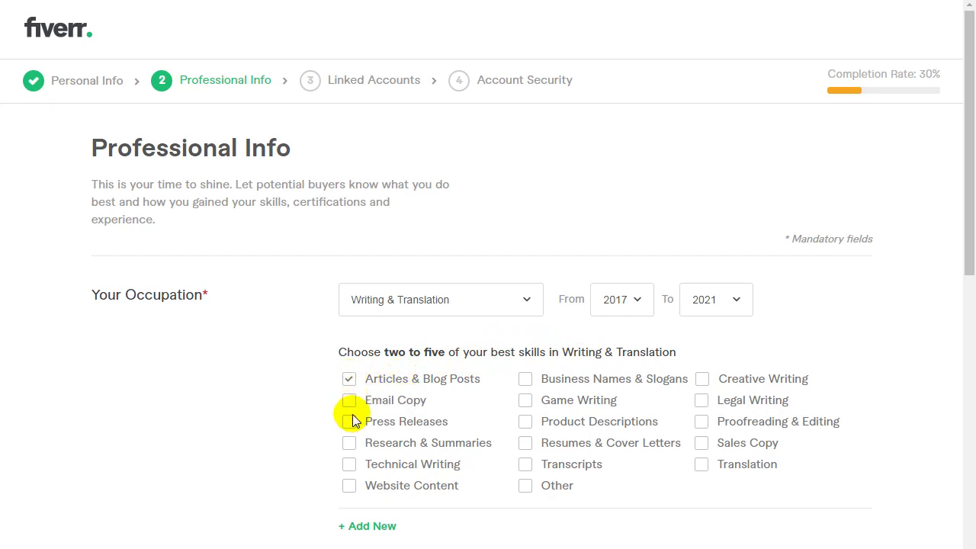
{"action": "left_click", "coordinate": [350, 486]}
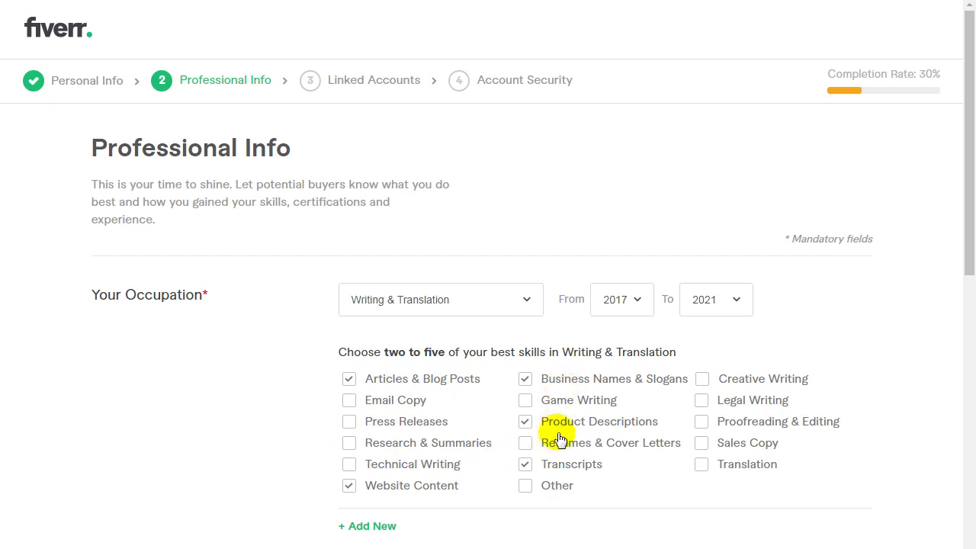
{"action": "left_click_drag", "start_coordinate": [968, 161], "coordinate": [965, 351]}
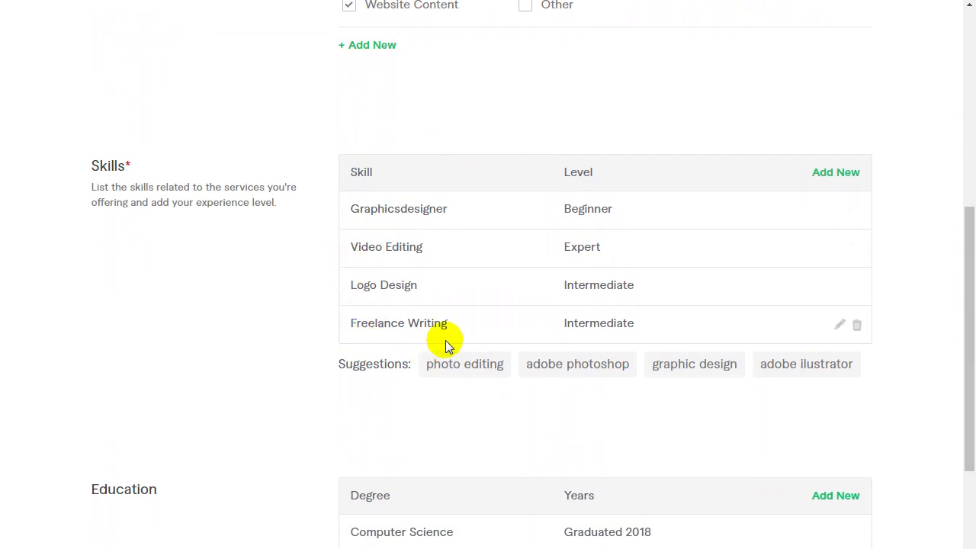
- Add Photo Editing to the skills table at Intermediate experience level
{"action": "left_click", "coordinate": [488, 366]}
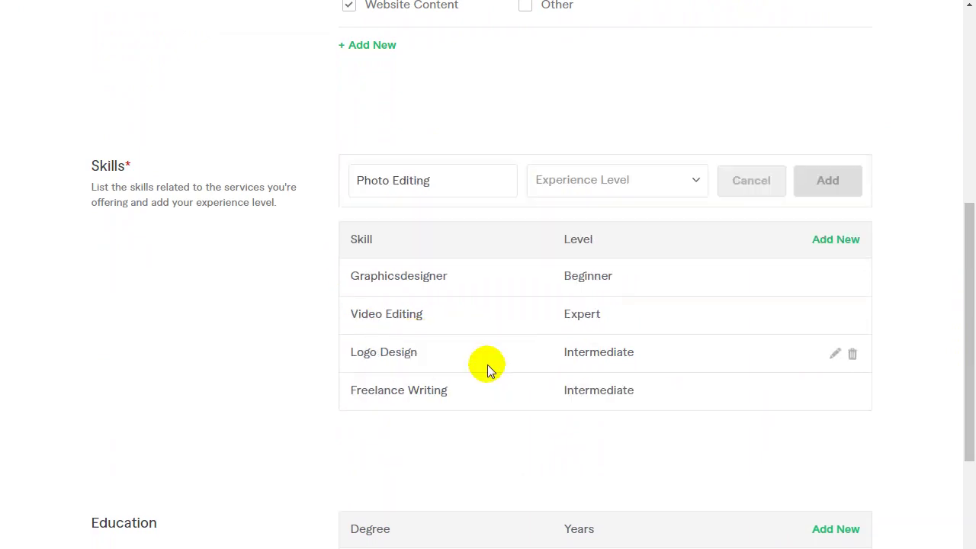
{"action": "left_click", "coordinate": [645, 183]}
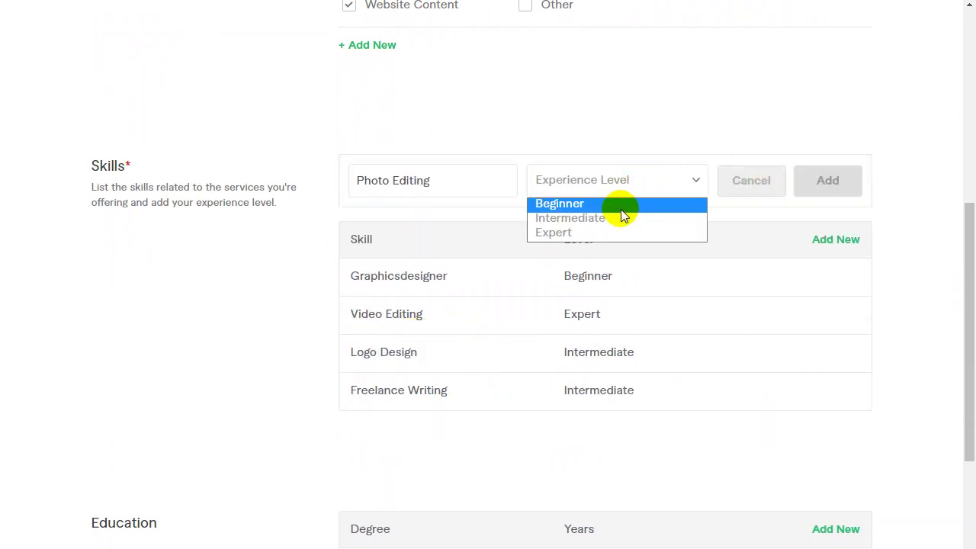
{"action": "left_click", "coordinate": [622, 213]}
{"action": "left_click", "coordinate": [815, 190]}
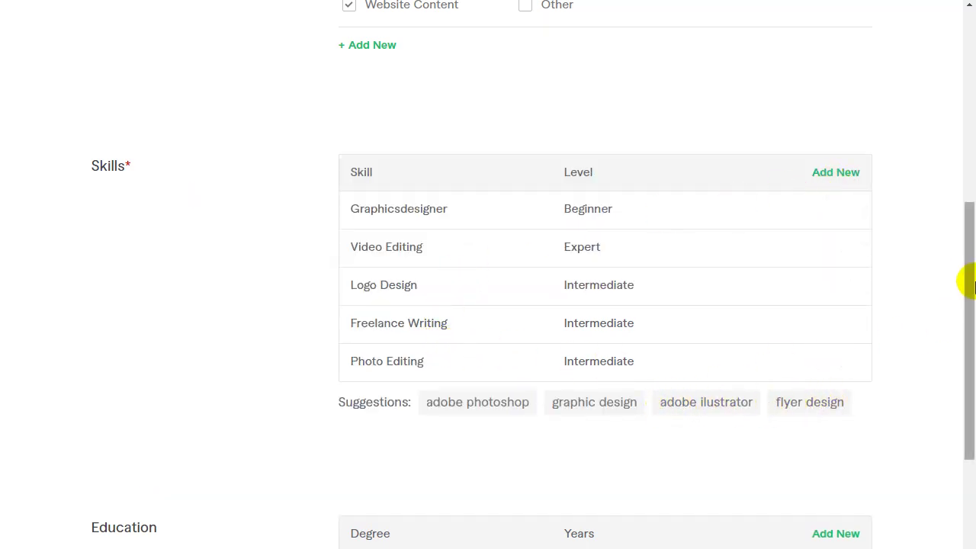
- Pass the personal website field and continue to Linked Accounts
{"action": "left_click_drag", "start_coordinate": [972, 267], "coordinate": [971, 465]}
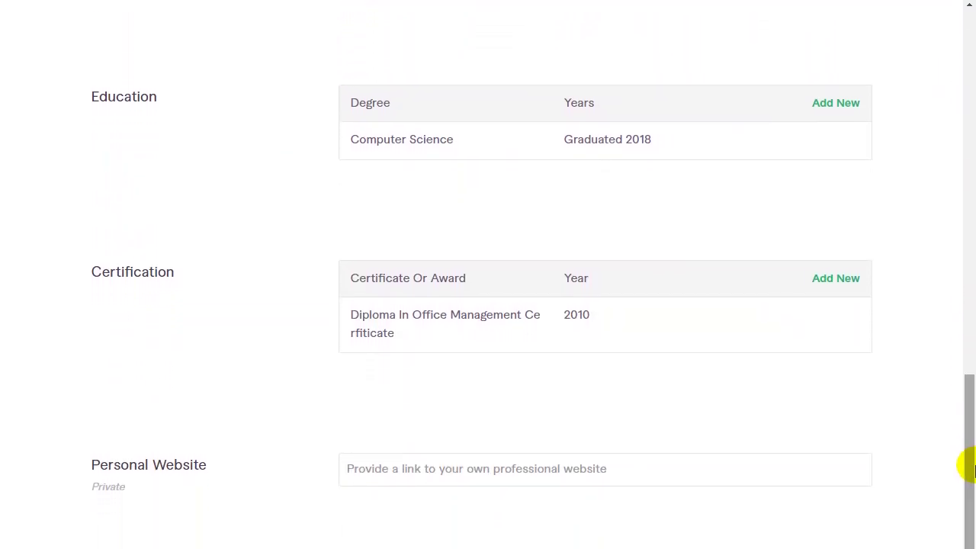
{"action": "scroll", "coordinate": [672, 375], "scroll_direction": "down", "scroll_amount": 1}
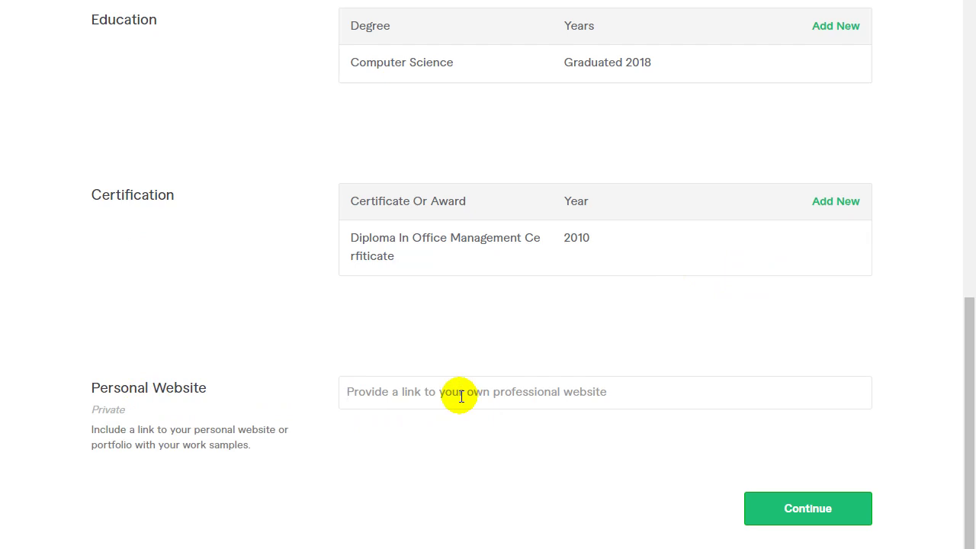
{"action": "left_click", "coordinate": [461, 396]}
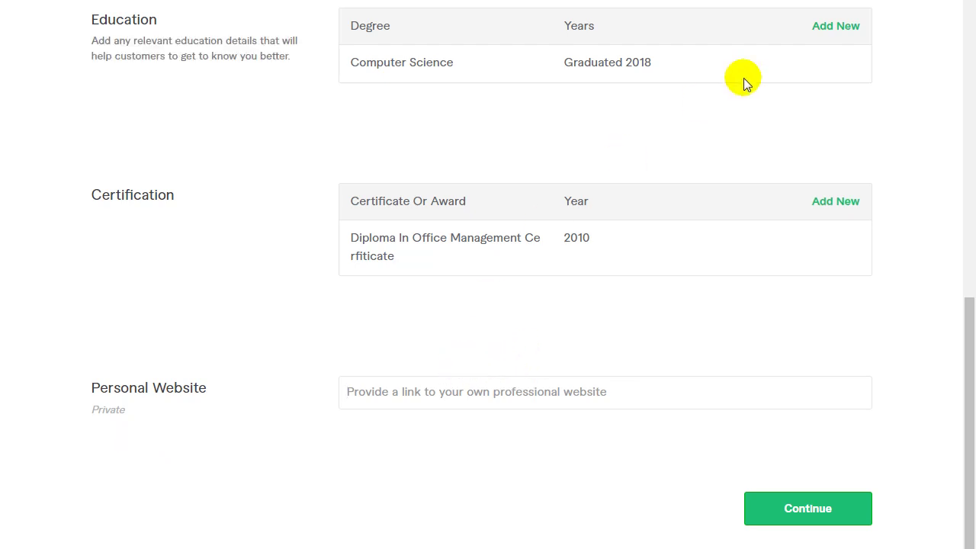
{"action": "left_click", "coordinate": [822, 509]}
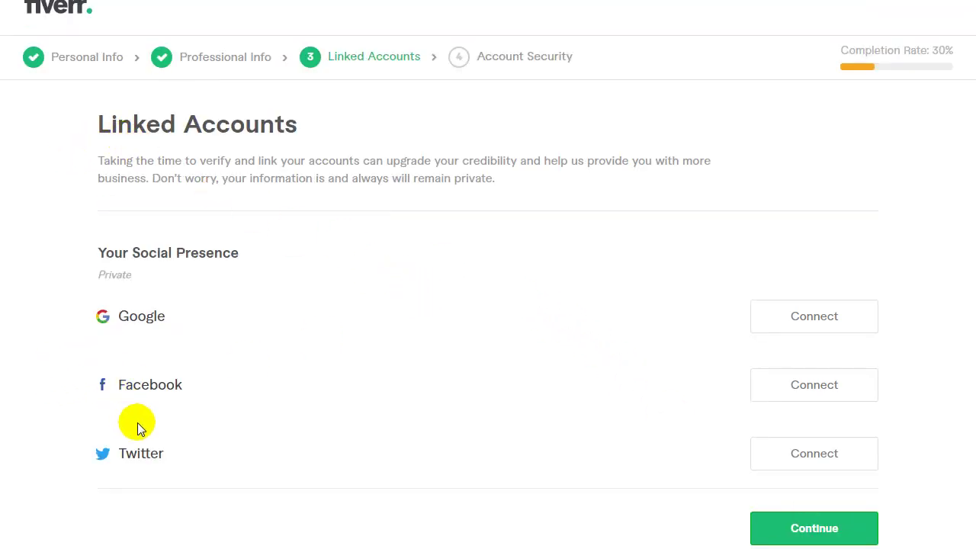
- Connect your Google account, allow Fiverr access, and continue to Account Security
{"action": "left_click", "coordinate": [821, 318]}
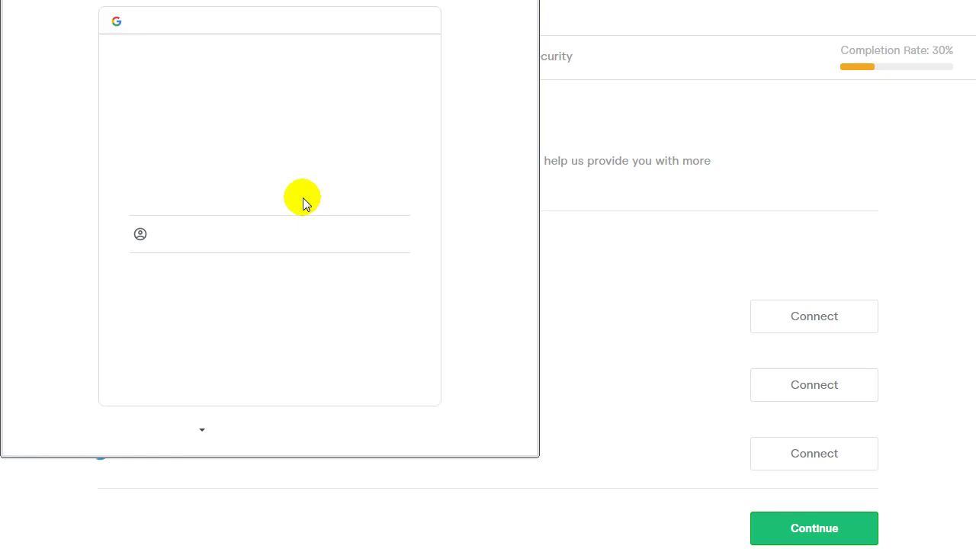
{"action": "left_click", "coordinate": [217, 191]}
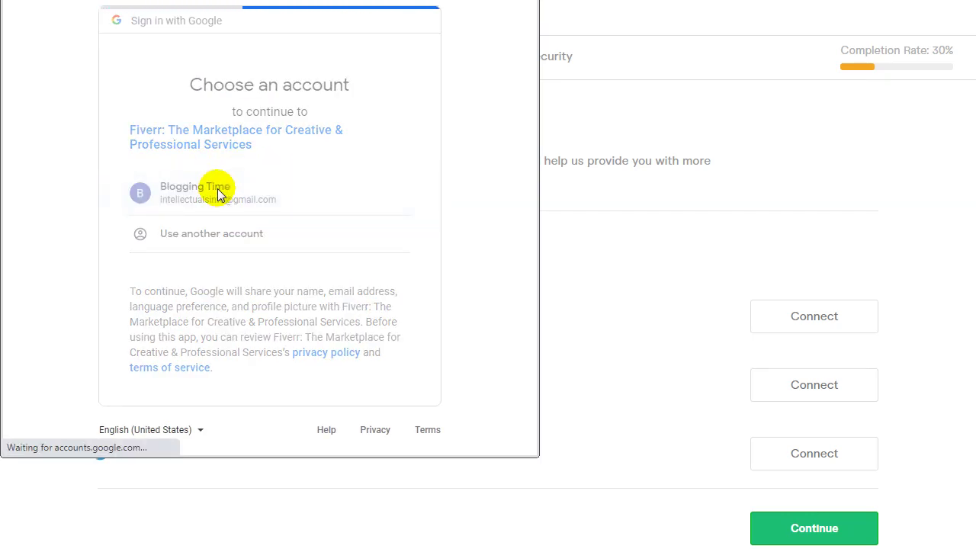
{"action": "scroll", "coordinate": [217, 190], "scroll_direction": "down", "scroll_amount": 3}
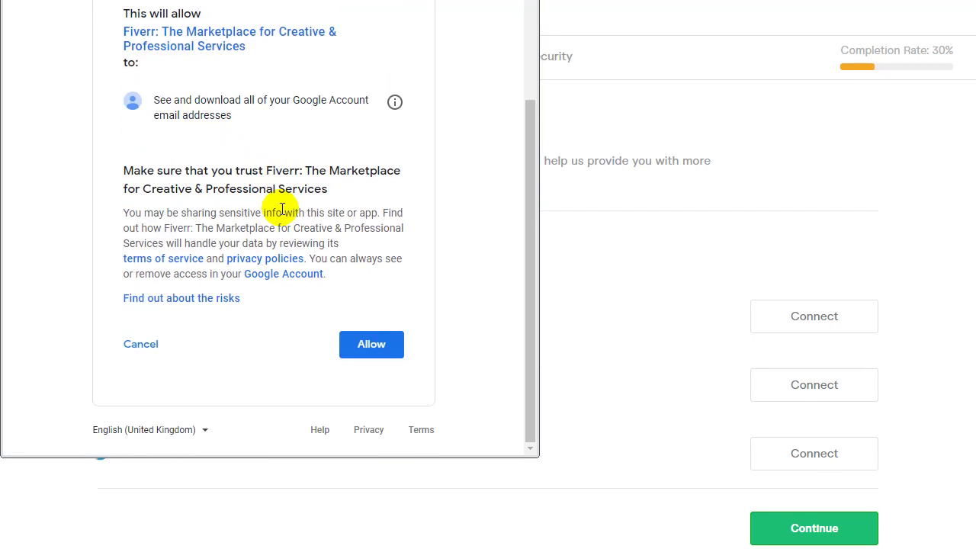
{"action": "left_click", "coordinate": [377, 346]}
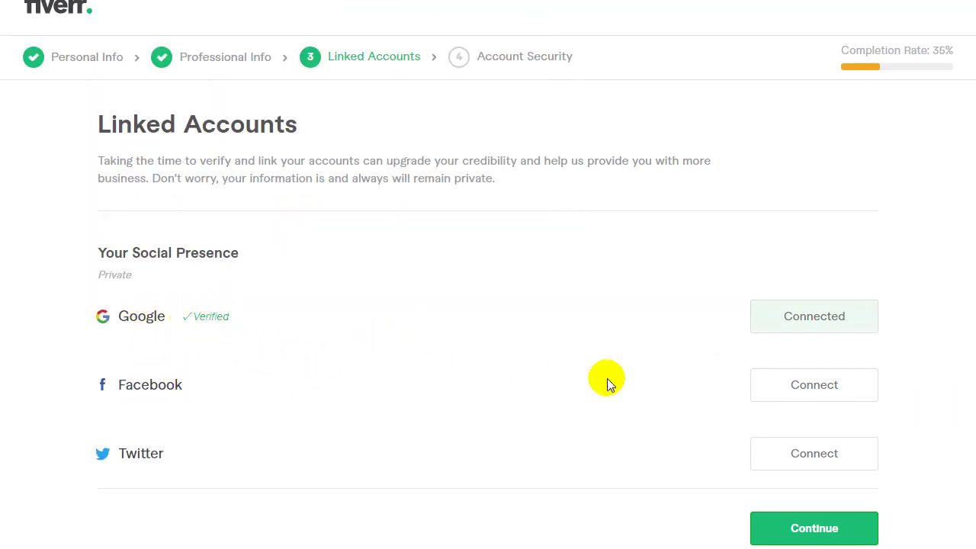
{"action": "left_click", "coordinate": [835, 538]}
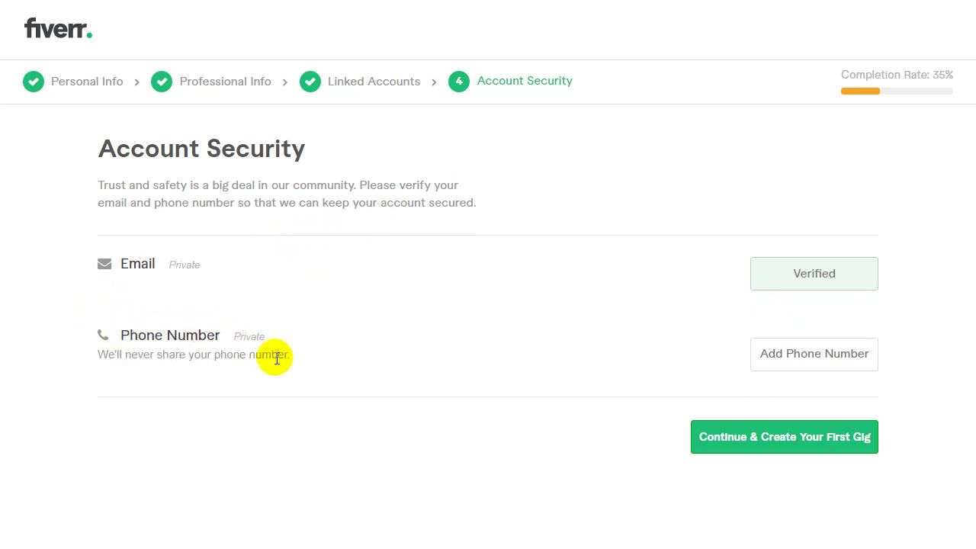
- Add your phone number and verify it with the 4-digit SMS code
{"action": "left_click", "coordinate": [815, 356]}
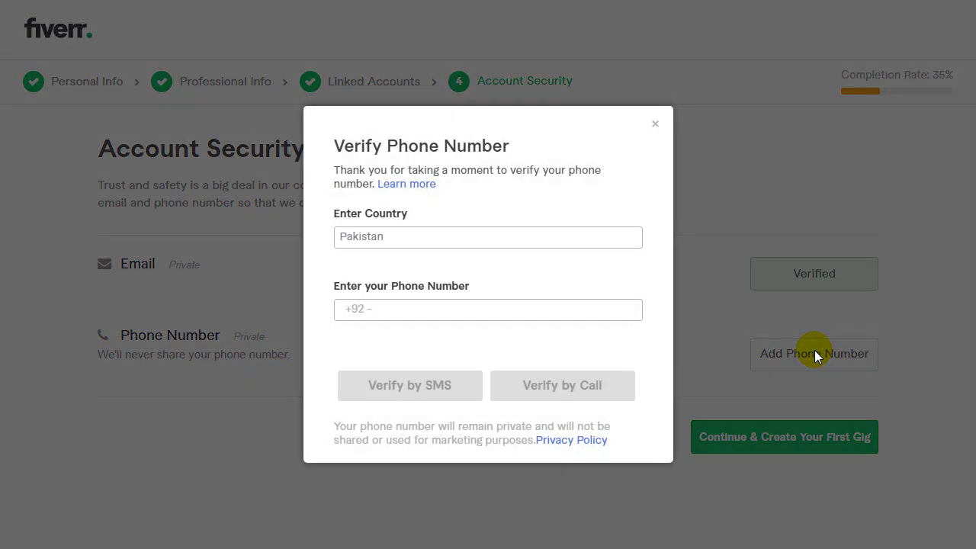
{"action": "left_click", "coordinate": [390, 310]}
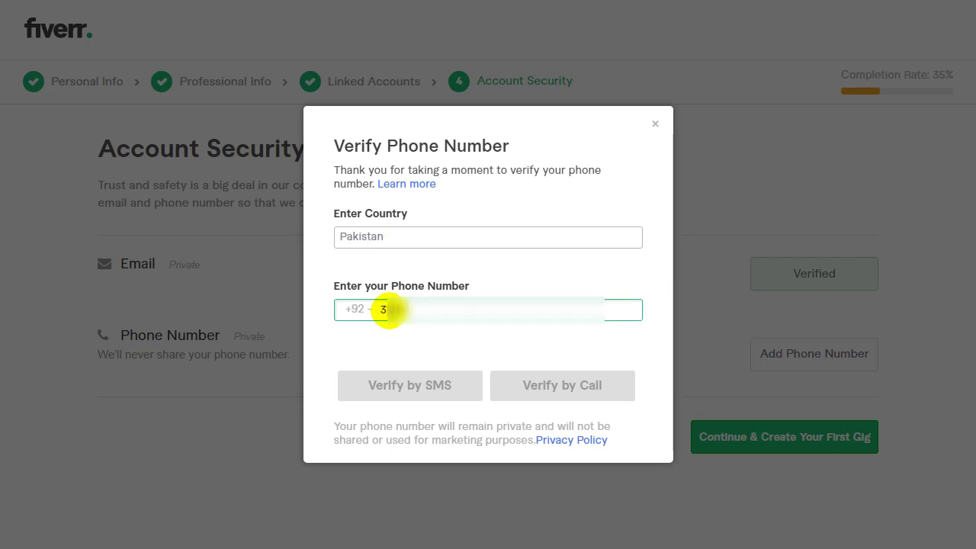
{"action": "key", "text": "ctrl+v"}
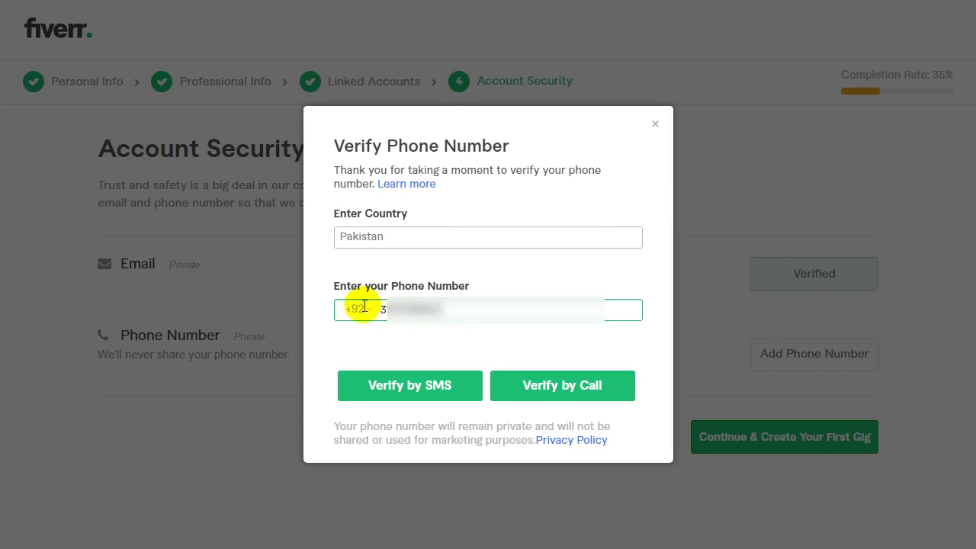
{"action": "left_click", "coordinate": [431, 385]}
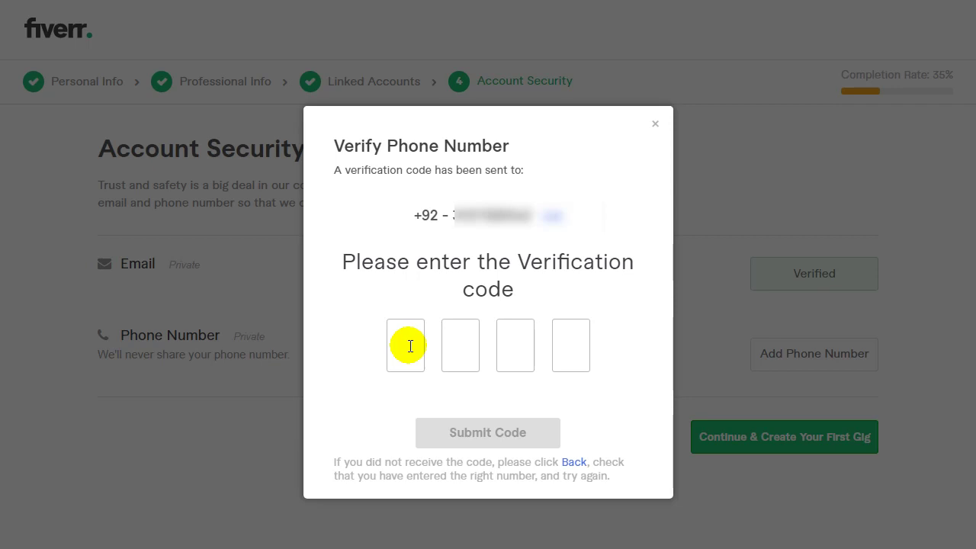
{"action": "left_click", "coordinate": [410, 346]}
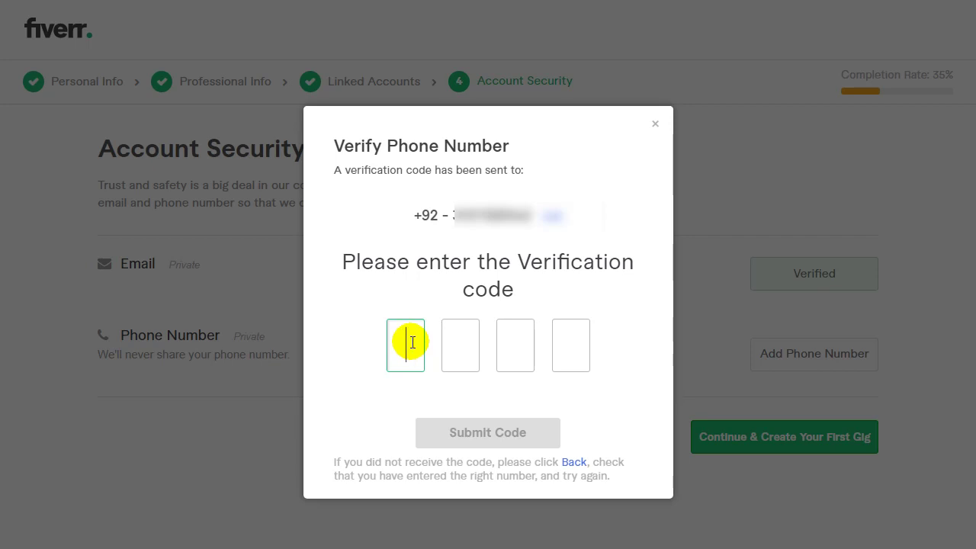
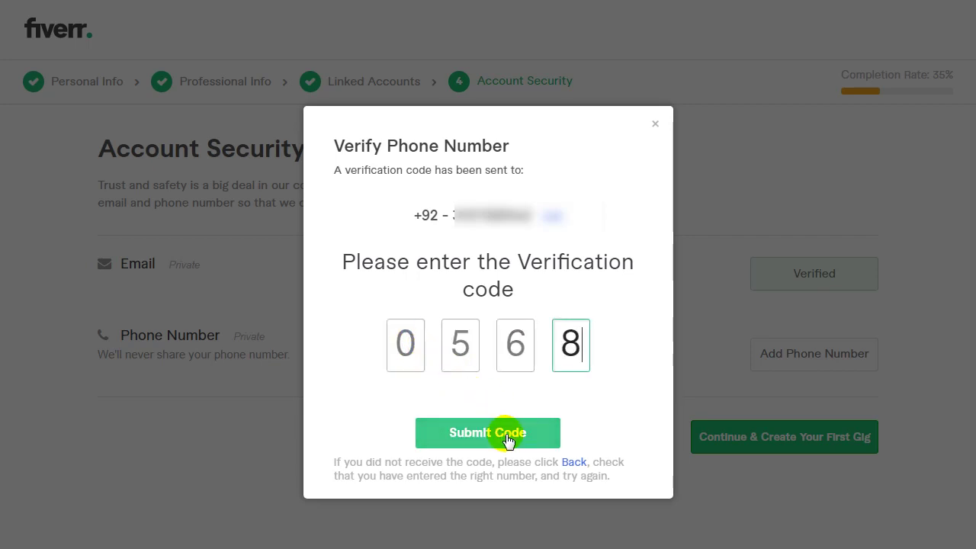
{"action": "left_click", "coordinate": [507, 434]}
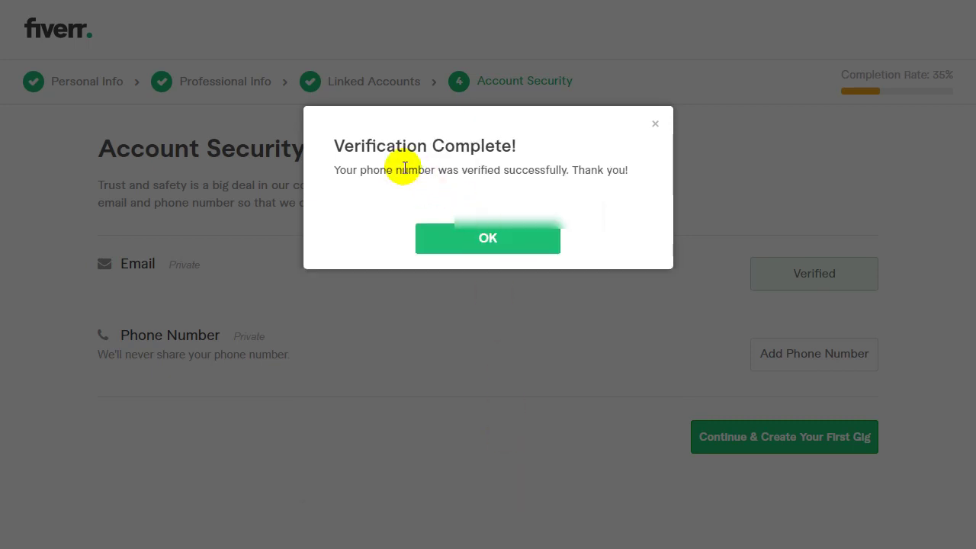
- Save 'In what city did your parents meet?' as the security question with your answer
{"action": "left_click", "coordinate": [503, 241]}
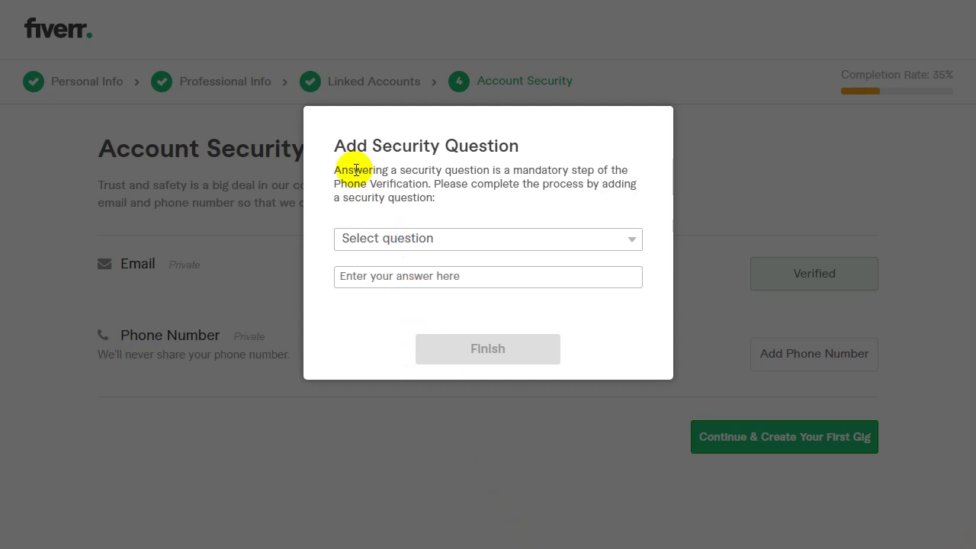
{"action": "left_click", "coordinate": [376, 239]}
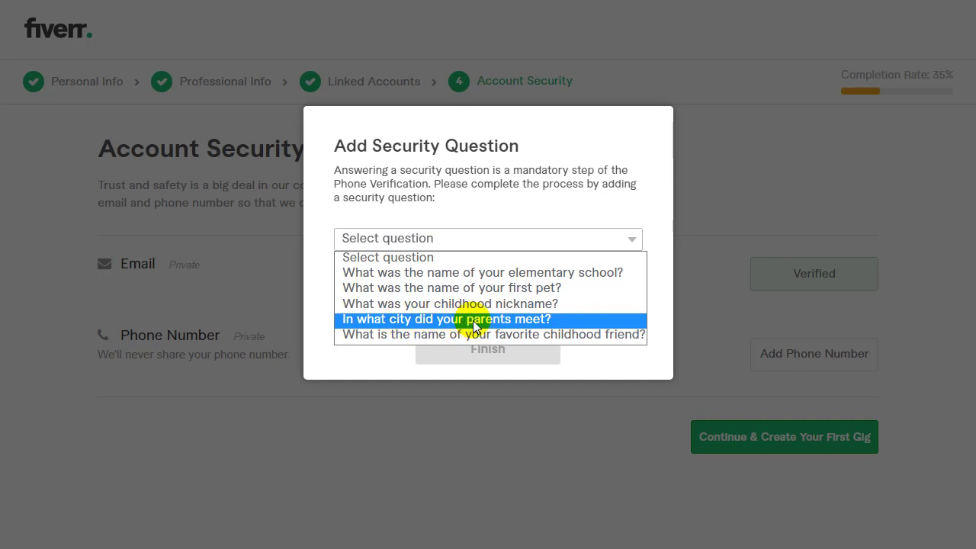
{"action": "left_click", "coordinate": [530, 326]}
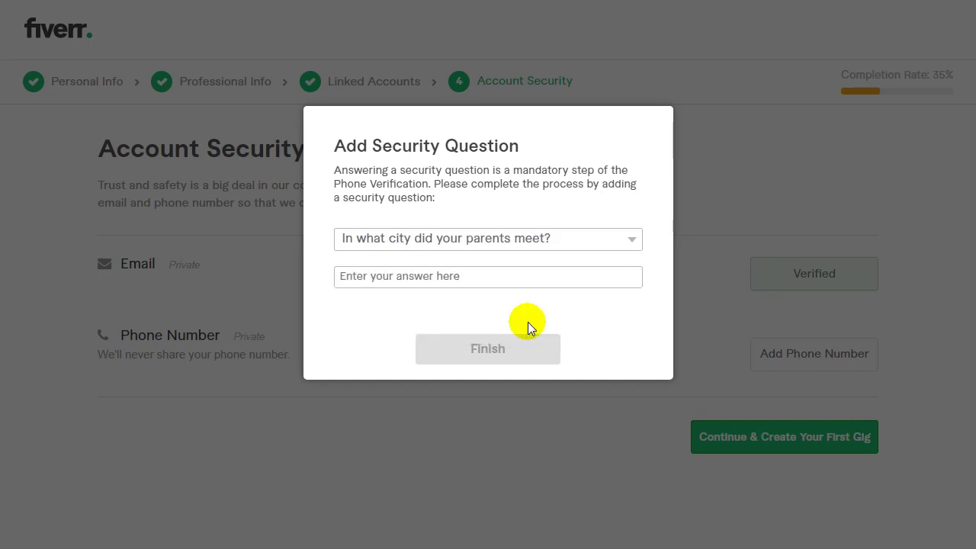
{"action": "left_click", "coordinate": [393, 277]}
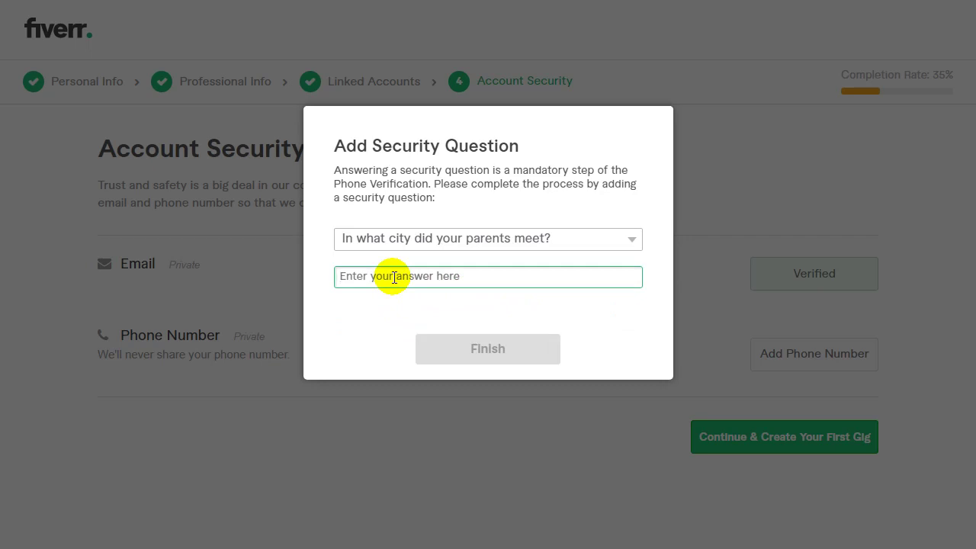
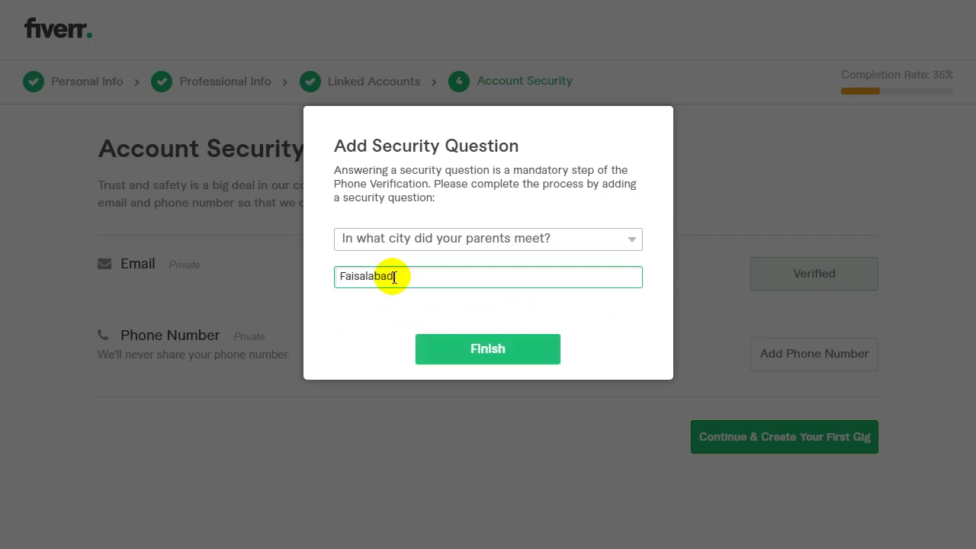
{"action": "left_click", "coordinate": [521, 351]}
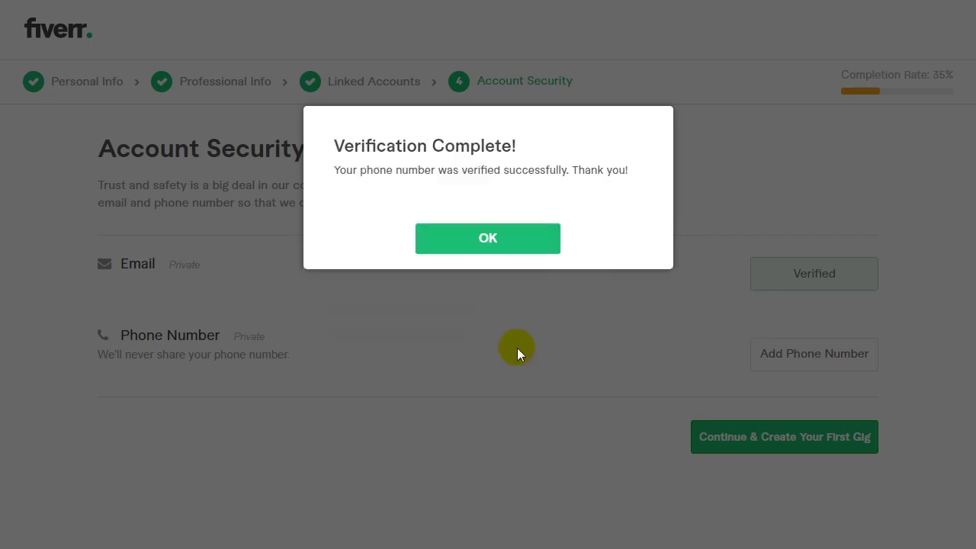
{"action": "left_click", "coordinate": [509, 241]}
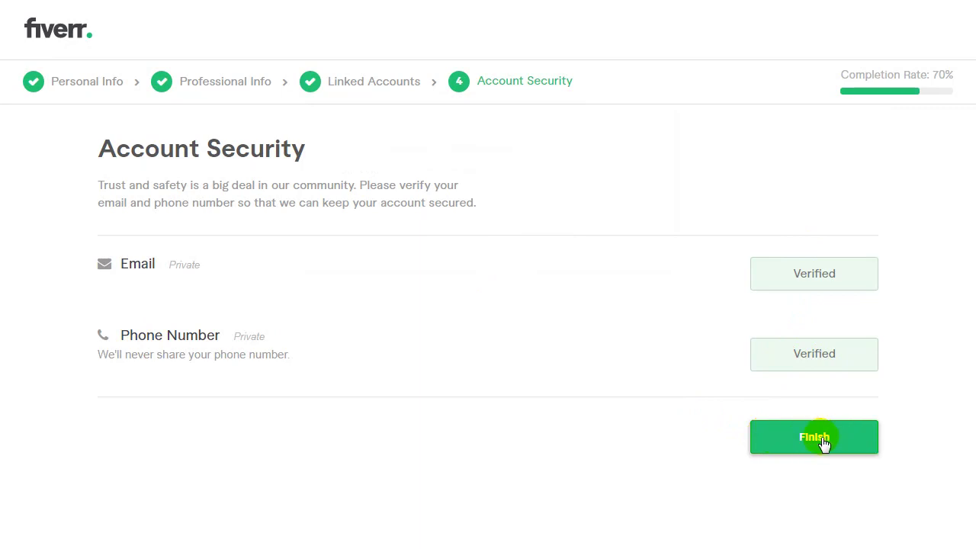
- Finish Account Security and dismiss the All Done dialog to finish the profile
{"action": "left_click", "coordinate": [824, 444]}
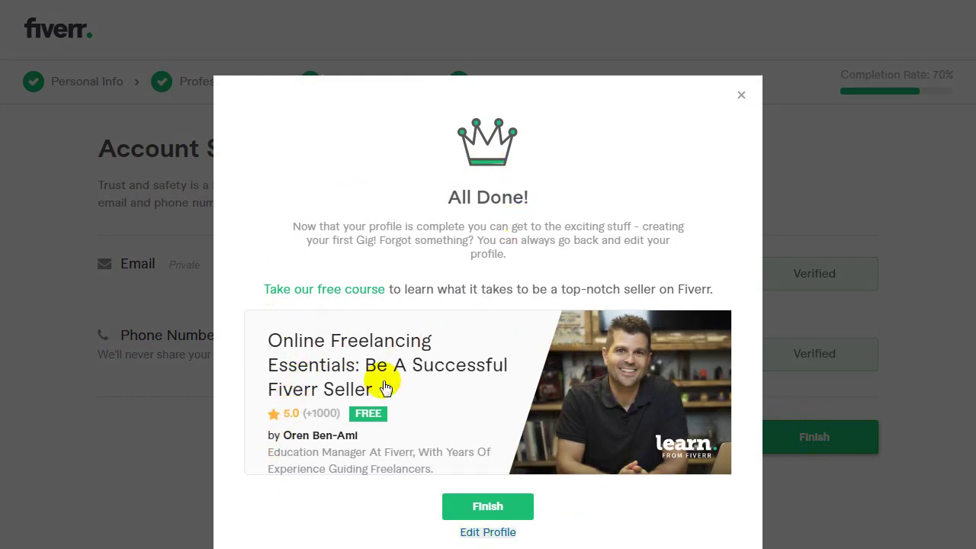
{"action": "left_click", "coordinate": [488, 507]}
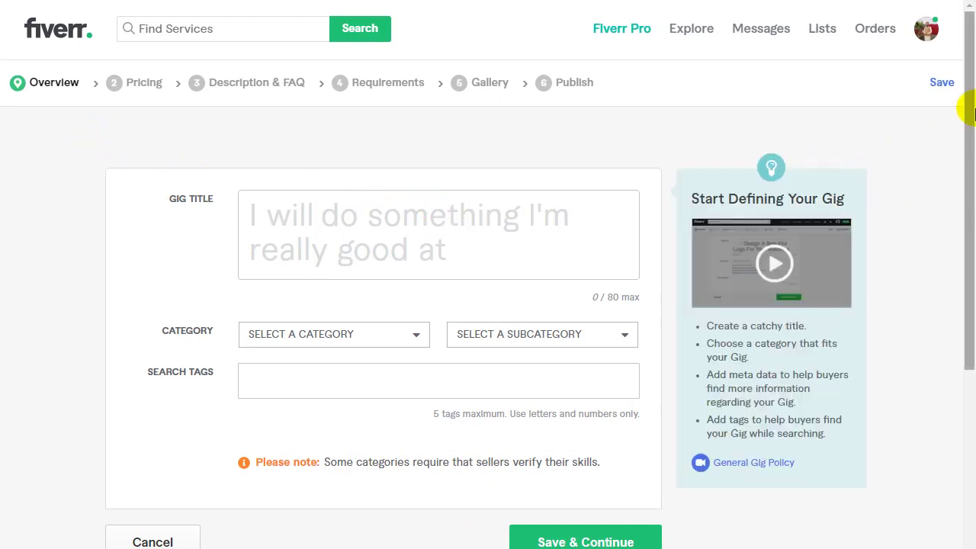
{"action": "scroll", "coordinate": [972, 137], "scroll_direction": "down", "scroll_amount": 1}
{"action": "scroll", "coordinate": [972, 137], "scroll_direction": "down", "scroll_amount": 4}
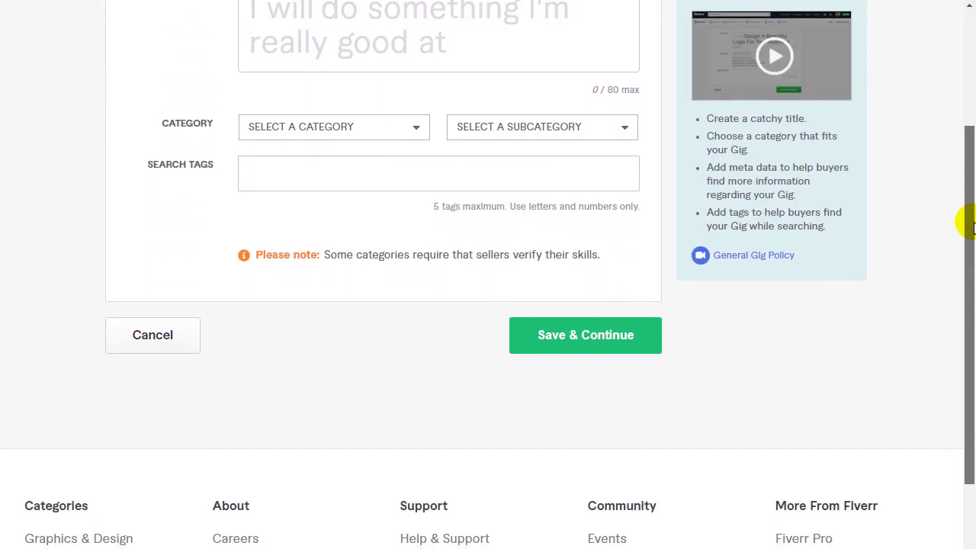
{"action": "scroll", "coordinate": [965, 218], "scroll_direction": "up", "scroll_amount": 3}
{"action": "scroll", "coordinate": [973, 134], "scroll_direction": "up", "scroll_amount": 3}
{"action": "scroll", "coordinate": [970, 134], "scroll_direction": "down", "scroll_amount": 1}
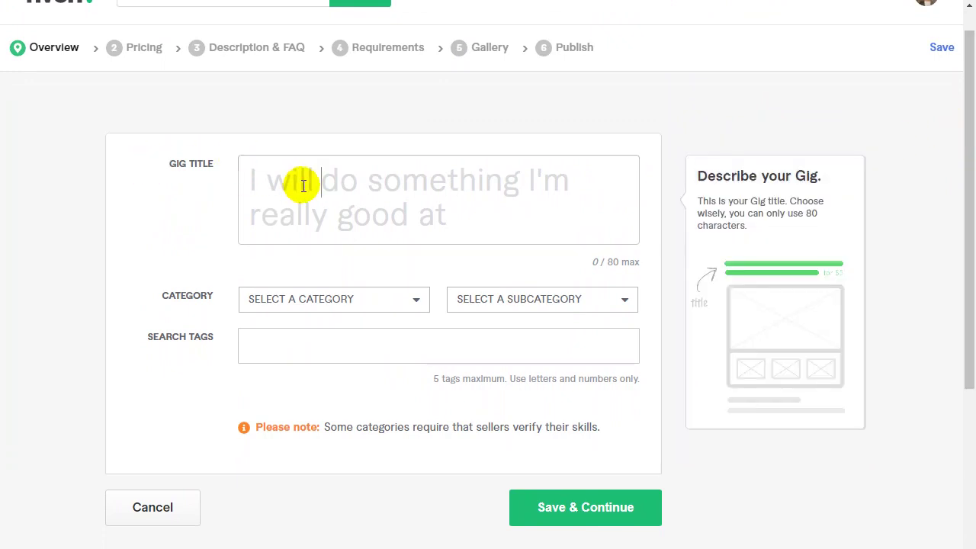
- Put the cursor in the home page search field to look up gigs
{"action": "left_click", "coordinate": [303, 186]}
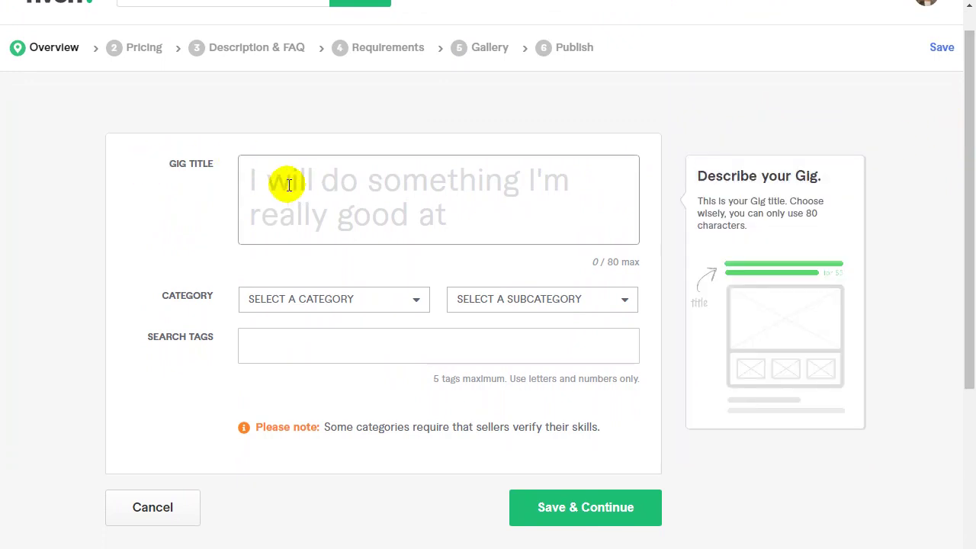
{"action": "scroll", "coordinate": [233, 188], "scroll_direction": "up", "scroll_amount": 1}
{"action": "scroll", "coordinate": [233, 188], "scroll_direction": "down", "scroll_amount": 1}
{"action": "scroll", "coordinate": [237, 186], "scroll_direction": "up", "scroll_amount": 1}
{"action": "left_click", "coordinate": [237, 186]}
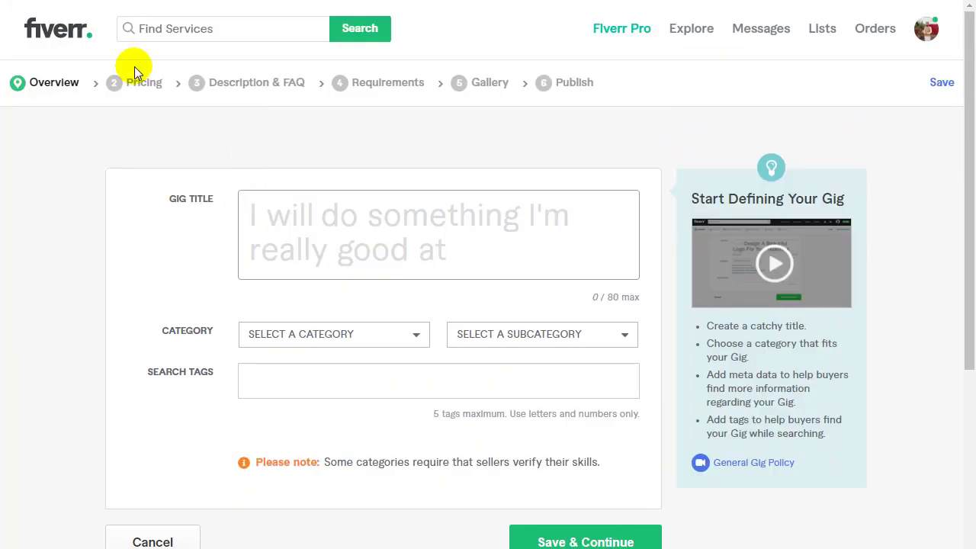
{"action": "right_click", "coordinate": [66, 36]}
- Go back to the Fiverr homepage and open the Articles & Blog Posts category
{"action": "left_click", "coordinate": [74, 46]}
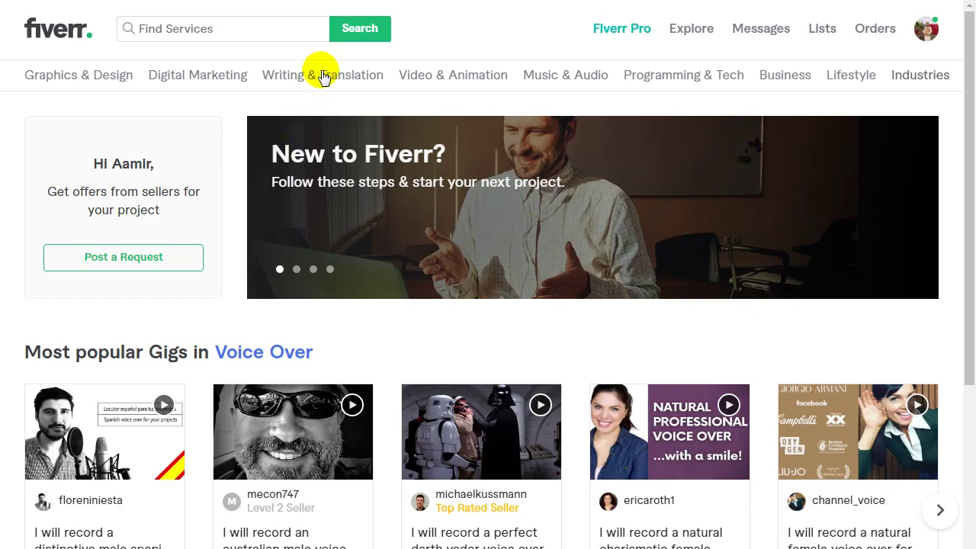
{"action": "scroll", "coordinate": [312, 98], "scroll_direction": "down", "scroll_amount": 2}
{"action": "scroll", "coordinate": [283, 130], "scroll_direction": "up", "scroll_amount": 2}
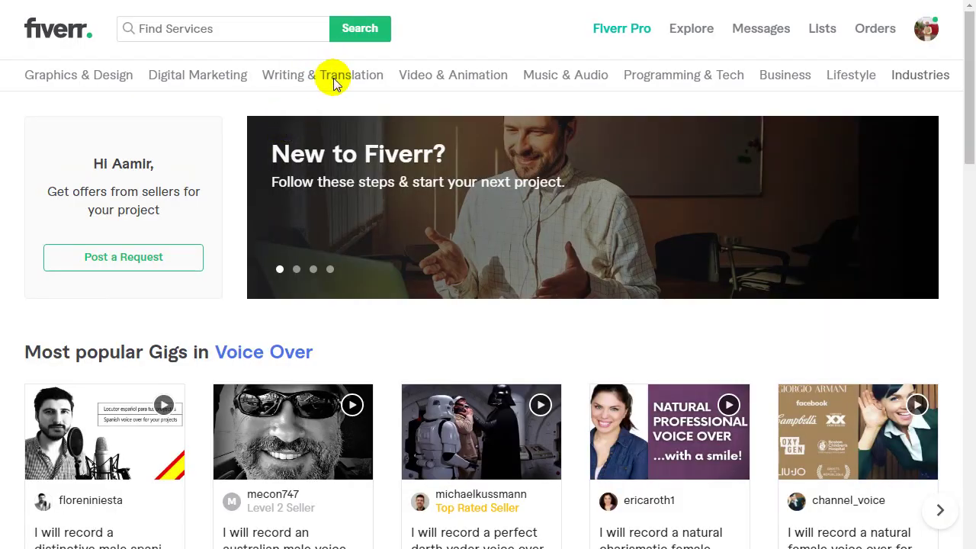
{"action": "mouse_move", "coordinate": [335, 80]}
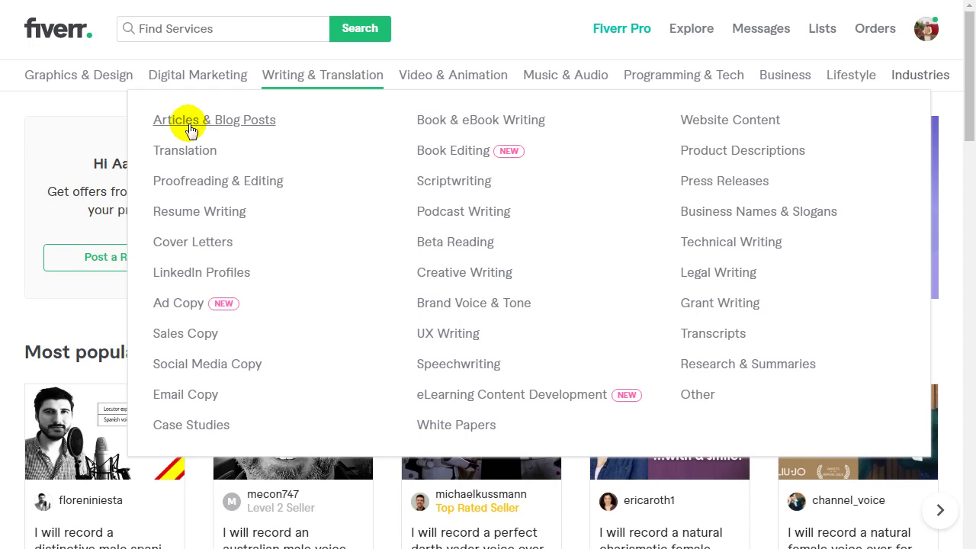
{"action": "left_click", "coordinate": [189, 124]}
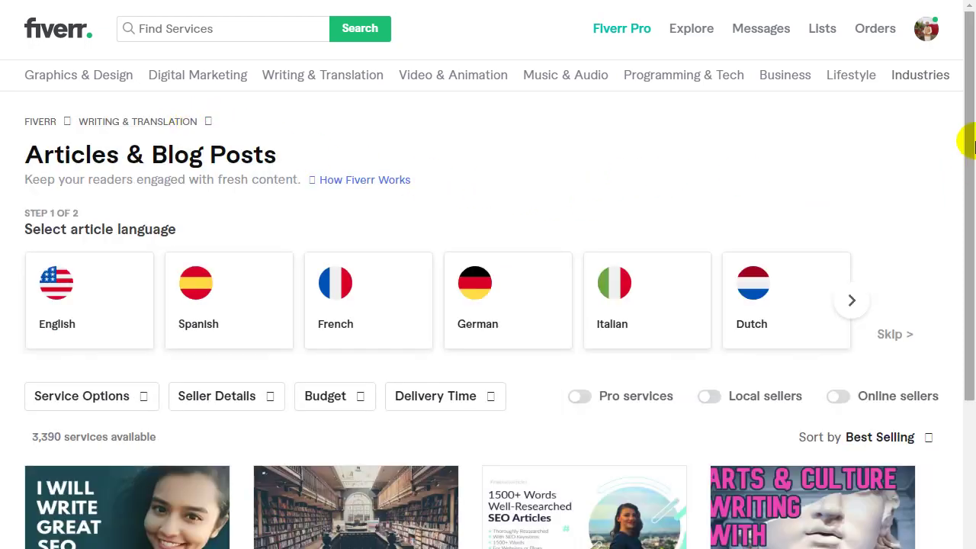
{"action": "scroll", "coordinate": [968, 153], "scroll_direction": "down", "scroll_amount": 2}
{"action": "left_click_drag", "start_coordinate": [969, 173], "coordinate": [959, 331]}
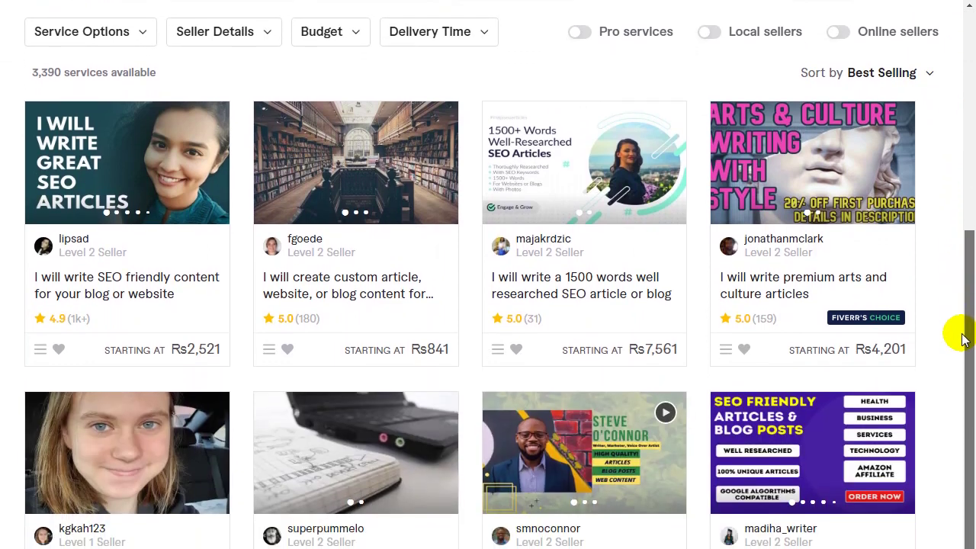
- Open the SEO content, 500 words and high quality articles gigs in new tabs
{"action": "right_click", "coordinate": [134, 280]}
{"action": "left_click", "coordinate": [193, 286]}
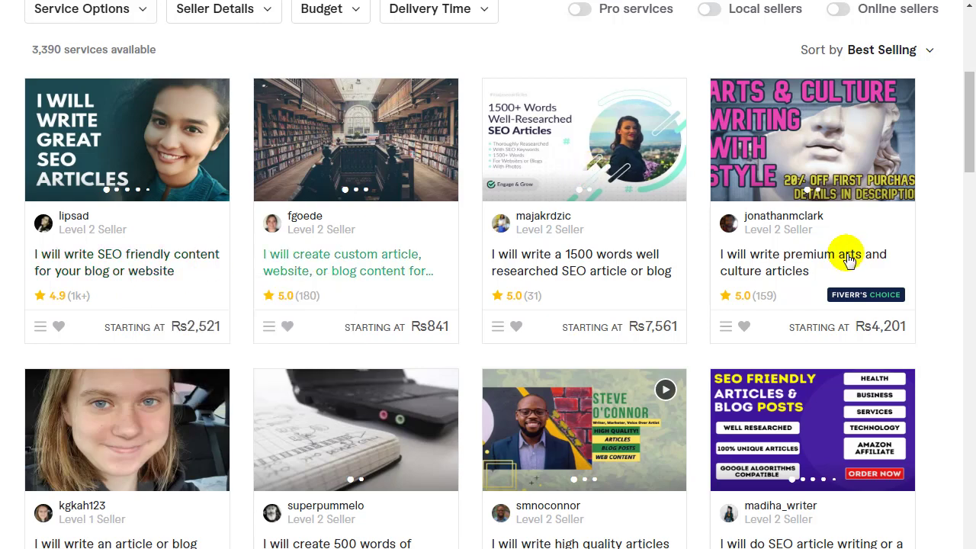
{"action": "left_click_drag", "start_coordinate": [965, 114], "coordinate": [968, 164]}
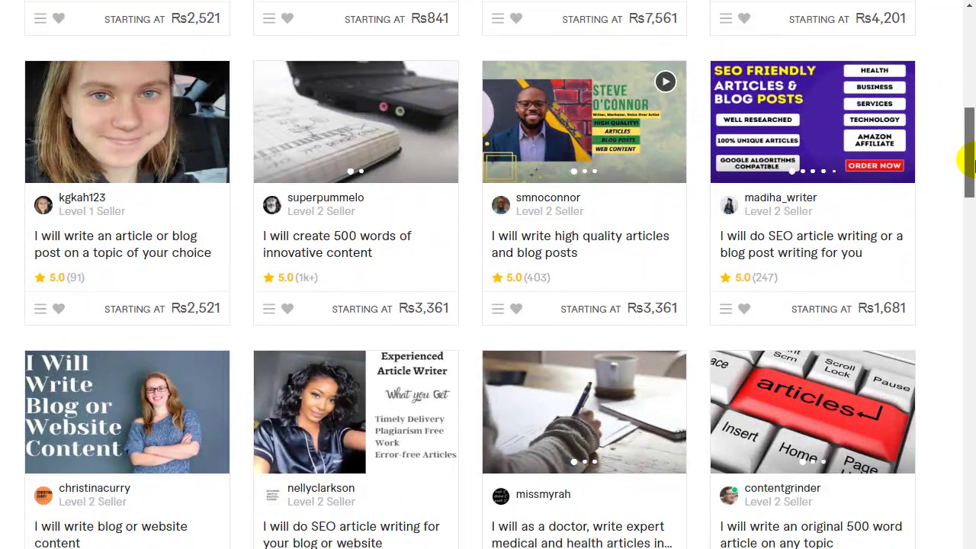
{"action": "right_click", "coordinate": [359, 254]}
{"action": "left_click", "coordinate": [373, 261]}
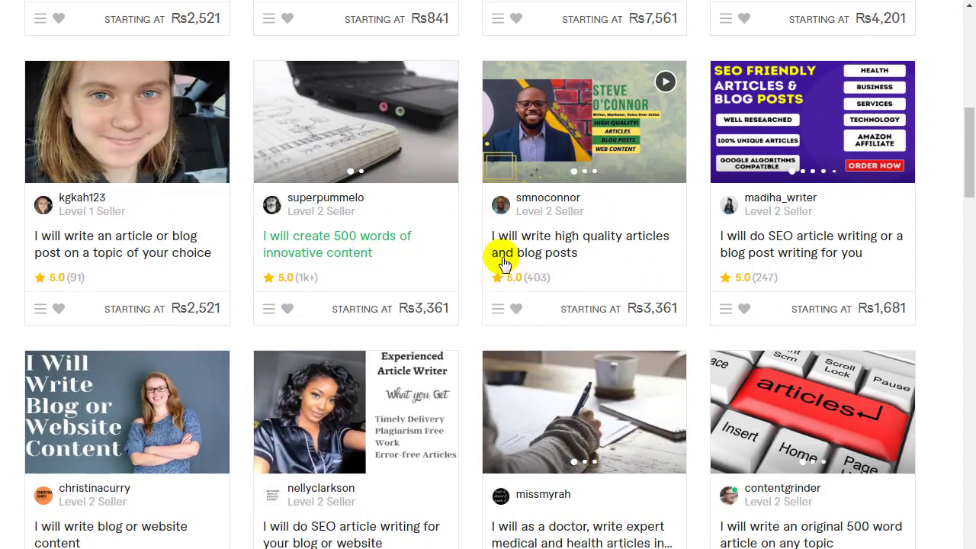
{"action": "right_click", "coordinate": [556, 264]}
{"action": "left_click", "coordinate": [560, 272]}
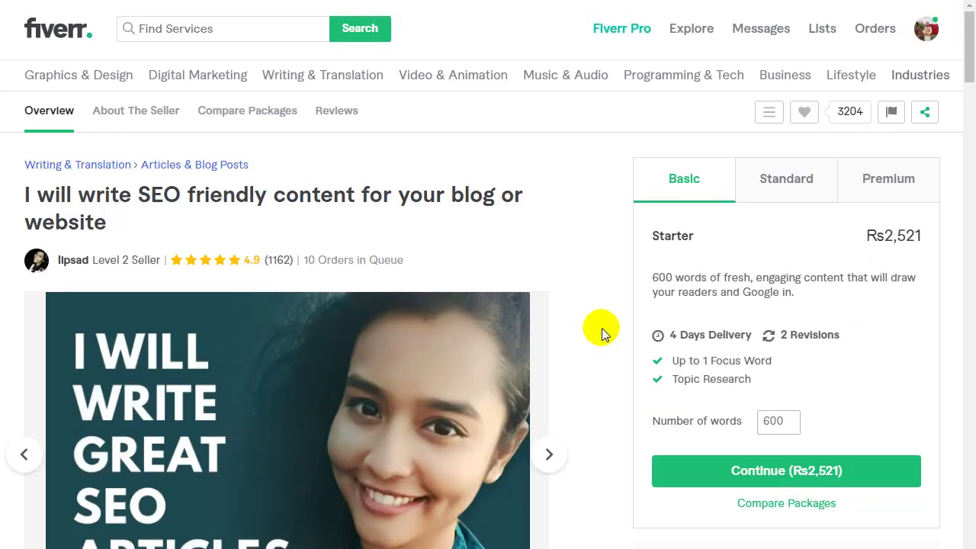
- Scroll through the SEO friendly content gig's Basic package and About This Gig description
{"action": "scroll", "coordinate": [602, 333], "scroll_direction": "down", "scroll_amount": 5}
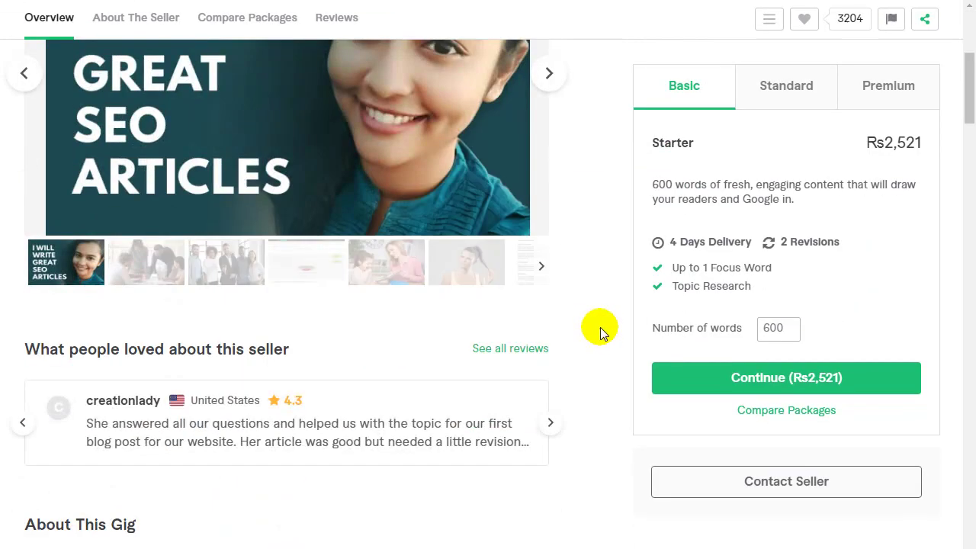
{"action": "scroll", "coordinate": [600, 327], "scroll_direction": "up", "scroll_amount": 5}
{"action": "scroll", "coordinate": [488, 305], "scroll_direction": "down", "scroll_amount": 15}
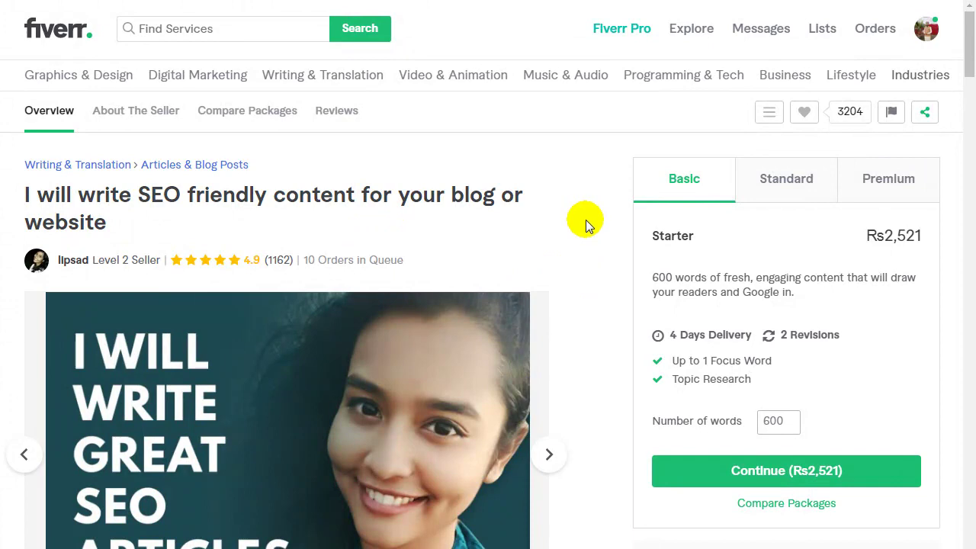
{"action": "scroll", "coordinate": [585, 219], "scroll_direction": "down", "scroll_amount": 1}
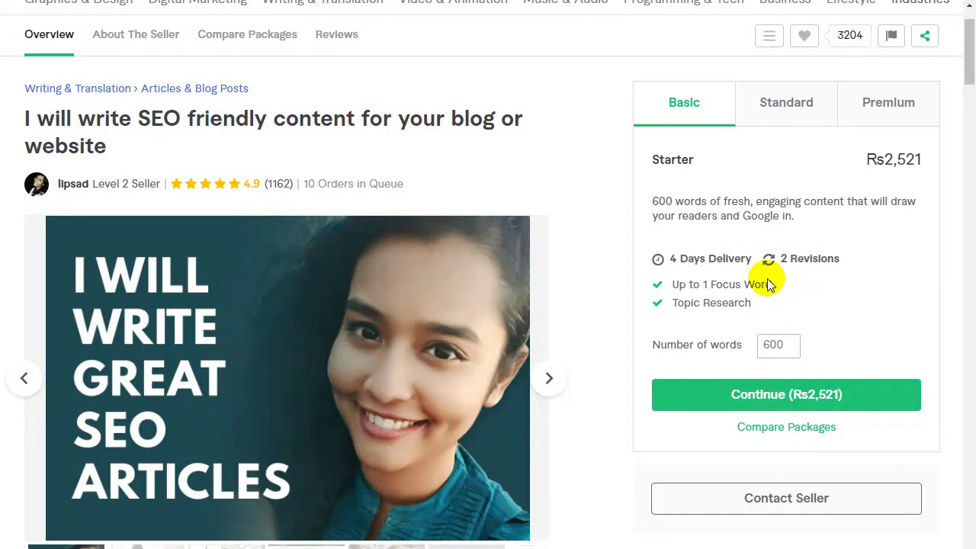
{"action": "scroll", "coordinate": [610, 288], "scroll_direction": "down", "scroll_amount": 4}
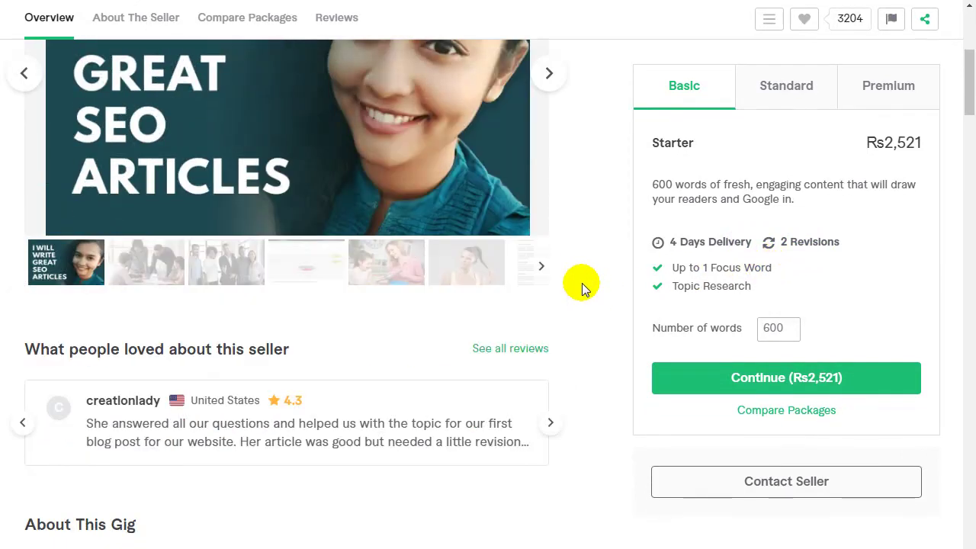
{"action": "scroll", "coordinate": [582, 288], "scroll_direction": "down", "scroll_amount": 1}
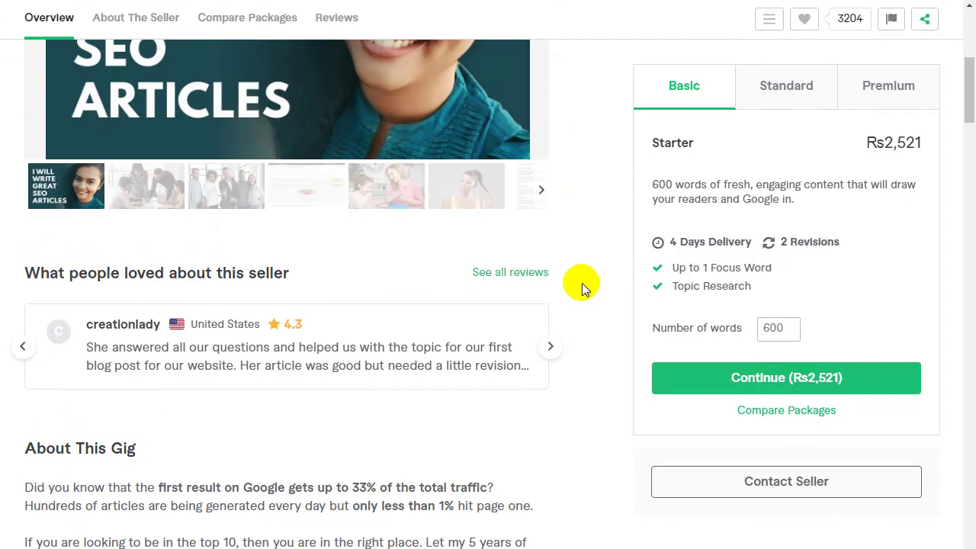
{"action": "scroll", "coordinate": [582, 288], "scroll_direction": "down", "scroll_amount": 2}
{"action": "scroll", "coordinate": [581, 288], "scroll_direction": "down", "scroll_amount": 7}
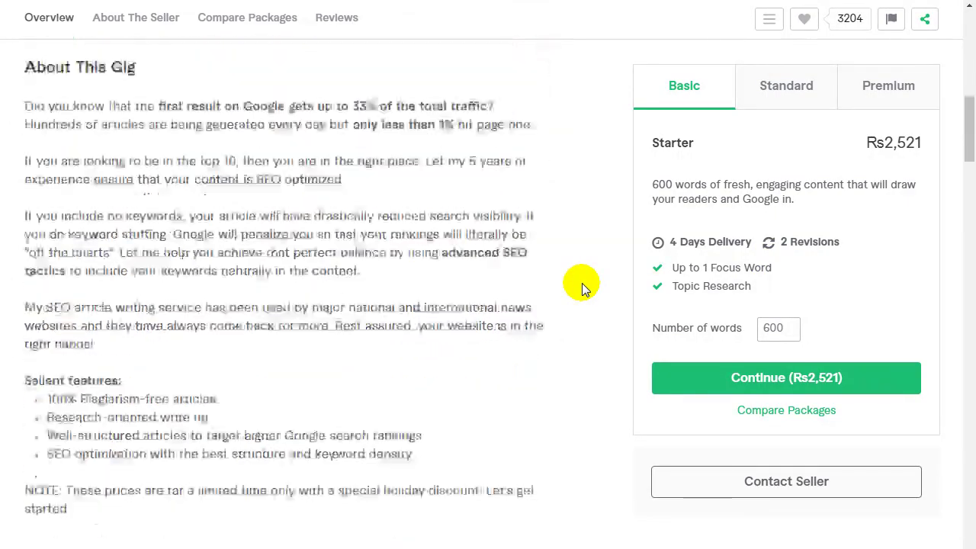
{"action": "scroll", "coordinate": [585, 288], "scroll_direction": "up", "scroll_amount": 5}
{"action": "scroll", "coordinate": [585, 288], "scroll_direction": "up", "scroll_amount": 8}
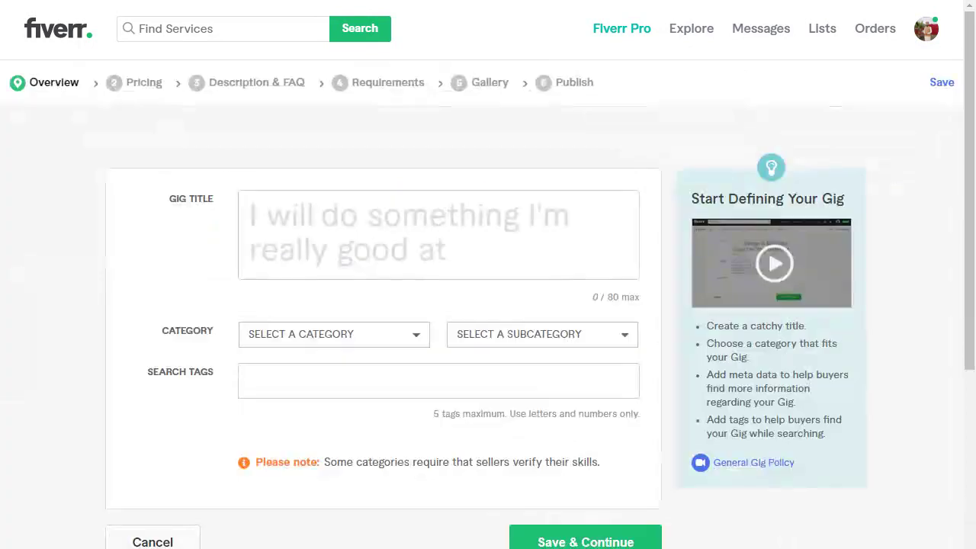
- Enter the gig title 'I will write 500 words high quality articles for your blogs', dropping ' or websites'
{"action": "left_click", "coordinate": [320, 223]}
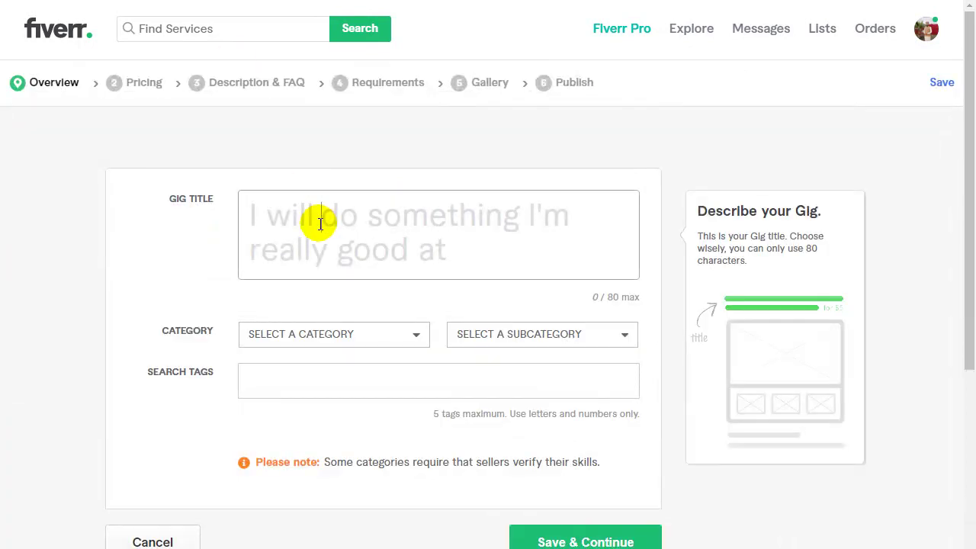
{"action": "type", "text": "write"}
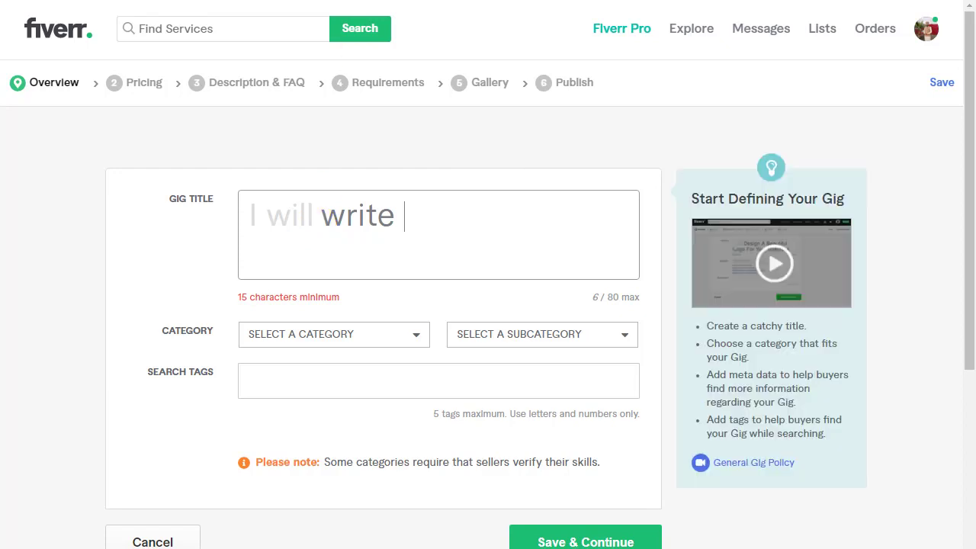
{"action": "type", "text": " 500 "}
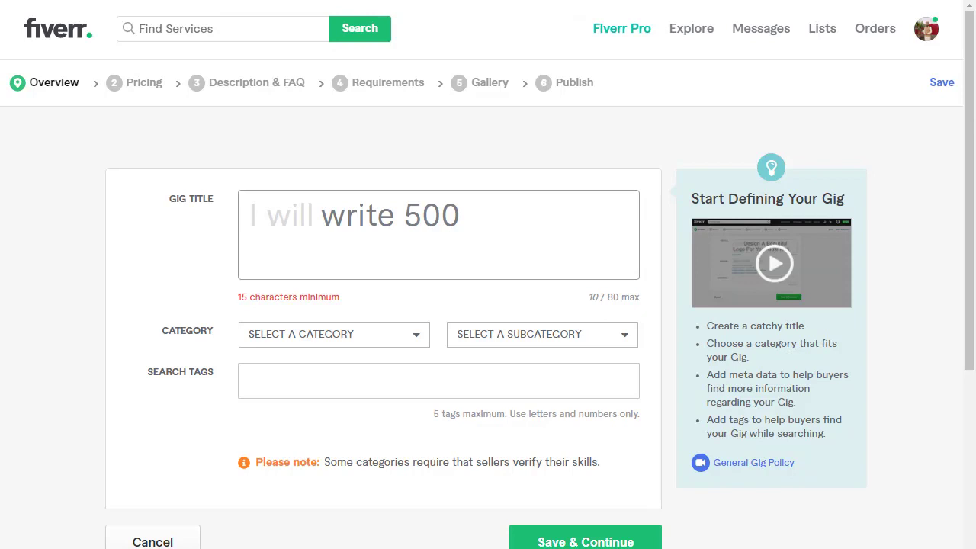
{"action": "type", "text": "word"}
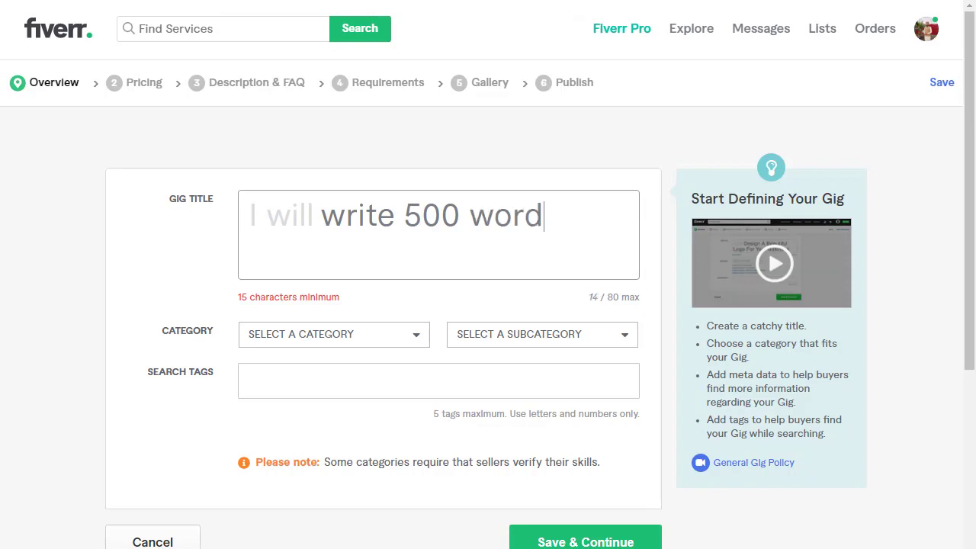
{"action": "type", "text": "s high qual"}
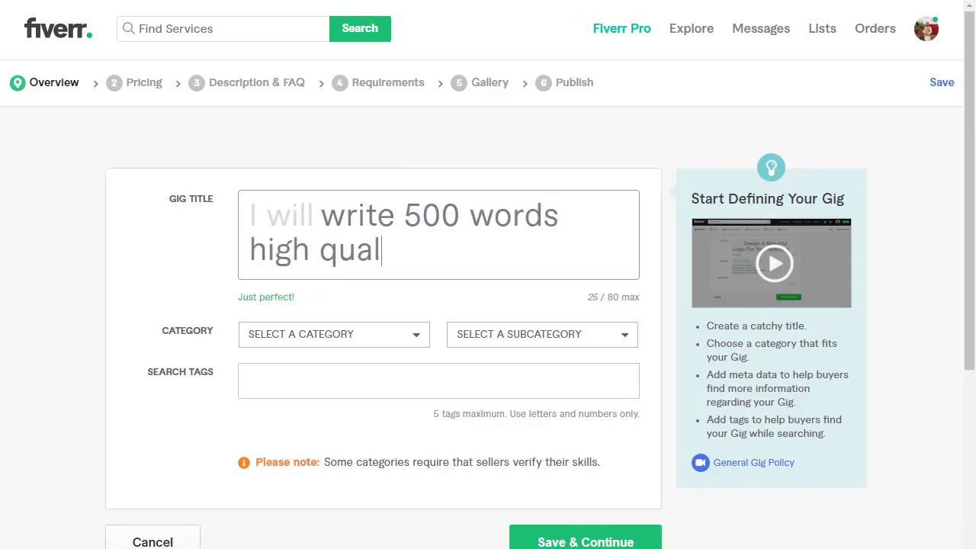
{"action": "type", "text": "ity articles"}
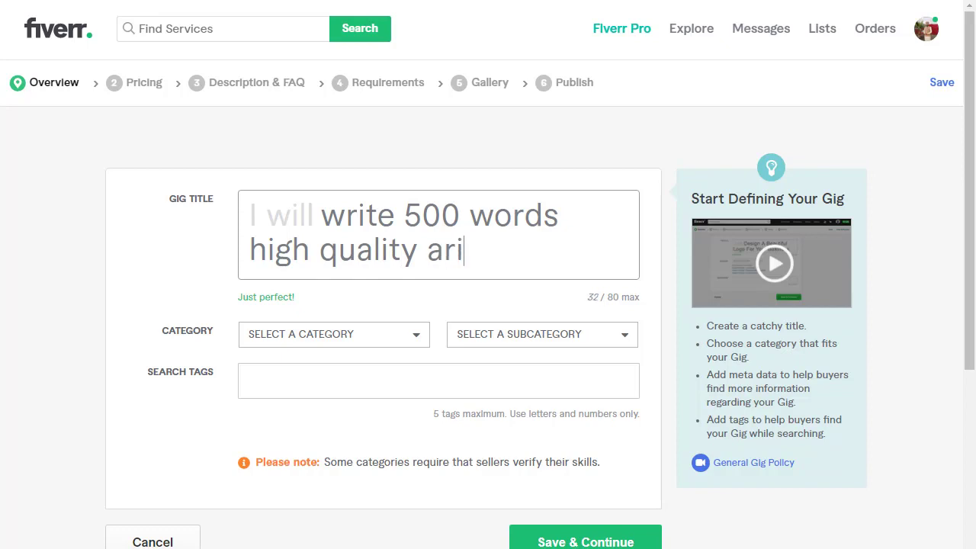
{"action": "type", "text": " for "}
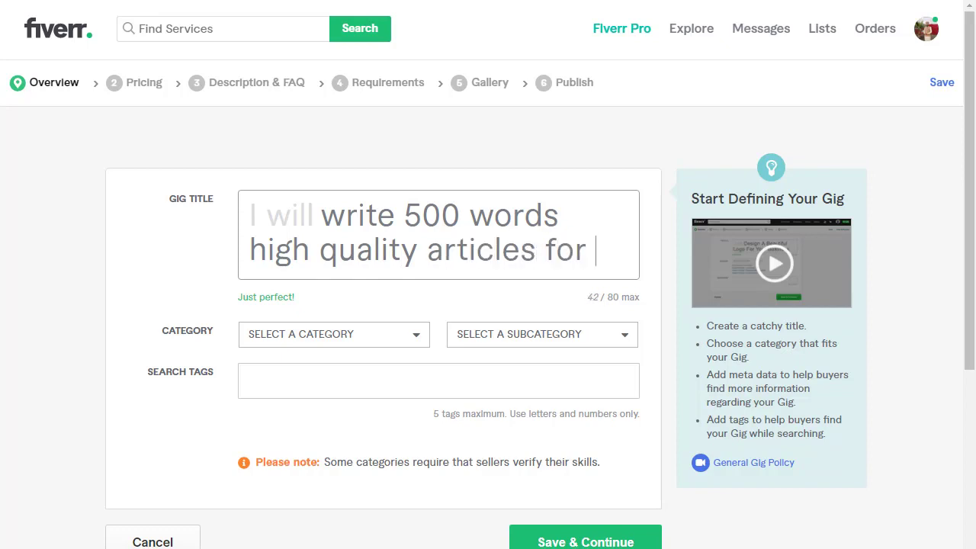
{"action": "type", "text": "your blogs"}
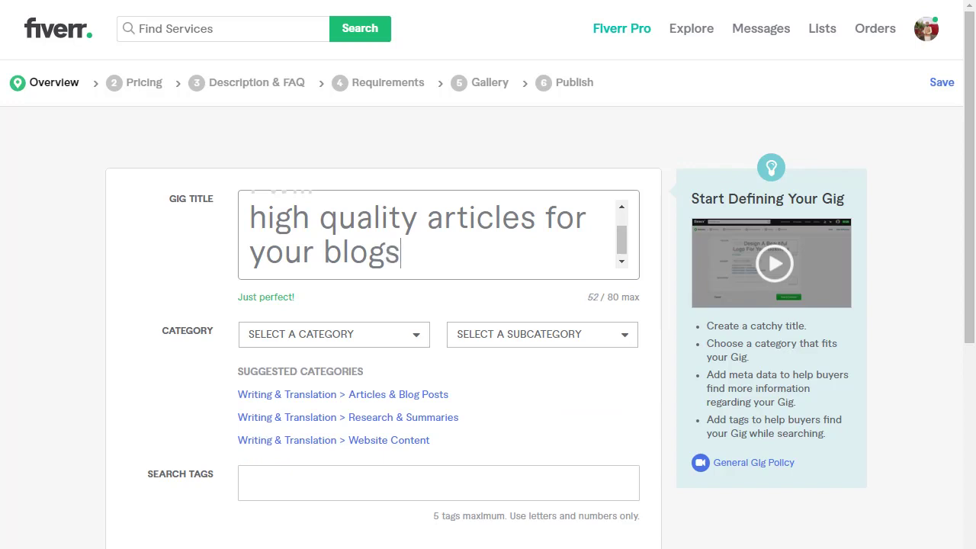
{"action": "type", "text": " o rw"}
{"action": "key", "text": "BackSpace"}
{"action": "key", "text": "BackSpace"}
{"action": "key", "text": "BackSpace"}
{"action": "type", "text": "r w"}
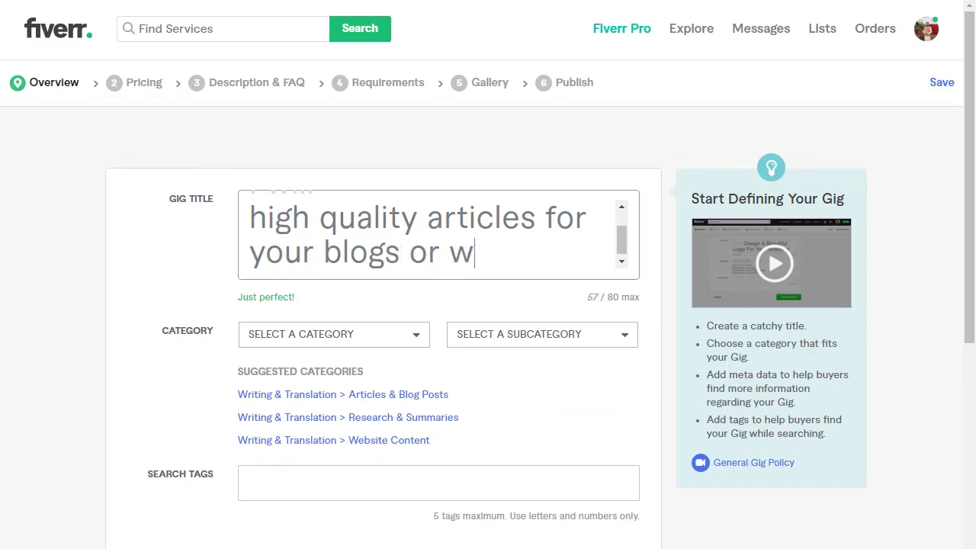
{"action": "type", "text": "ebsites"}
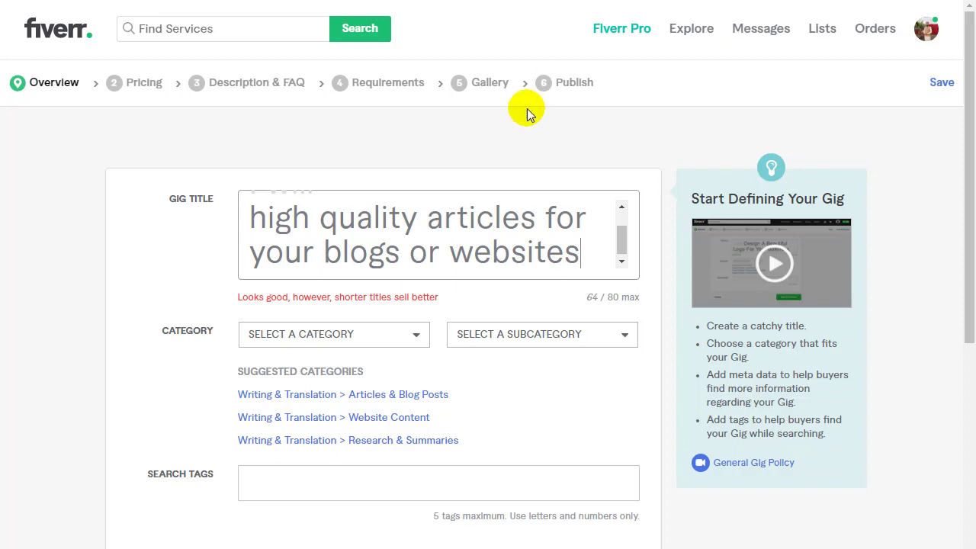
{"action": "mouse_move", "coordinate": [632, 219]}
{"action": "mouse_move", "coordinate": [622, 233]}
{"action": "left_mouse_down"}
{"action": "mouse_move", "coordinate": [622, 221]}
{"action": "mouse_move", "coordinate": [619, 240]}
{"action": "left_mouse_up"}
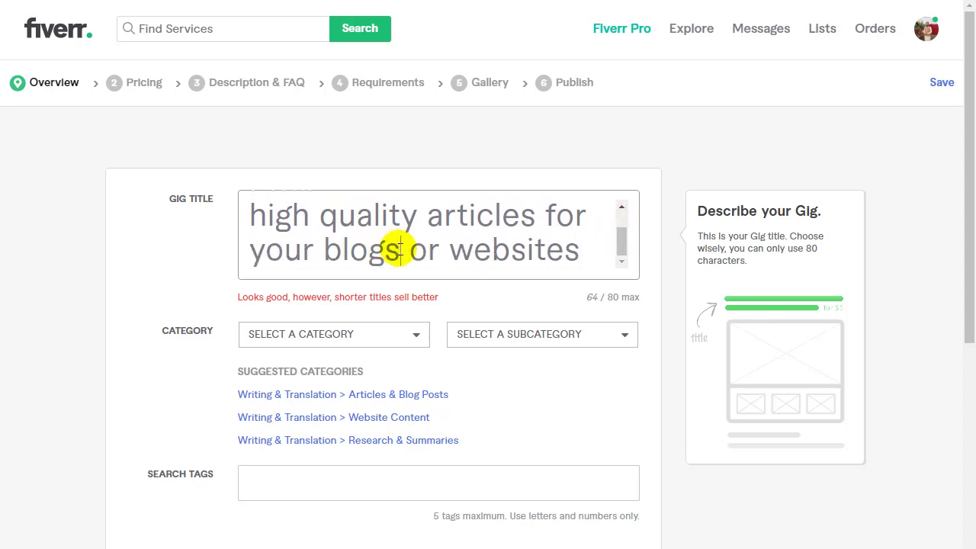
{"action": "left_click_drag", "start_coordinate": [399, 249], "coordinate": [581, 250]}
{"action": "key", "text": "BackSpace"}
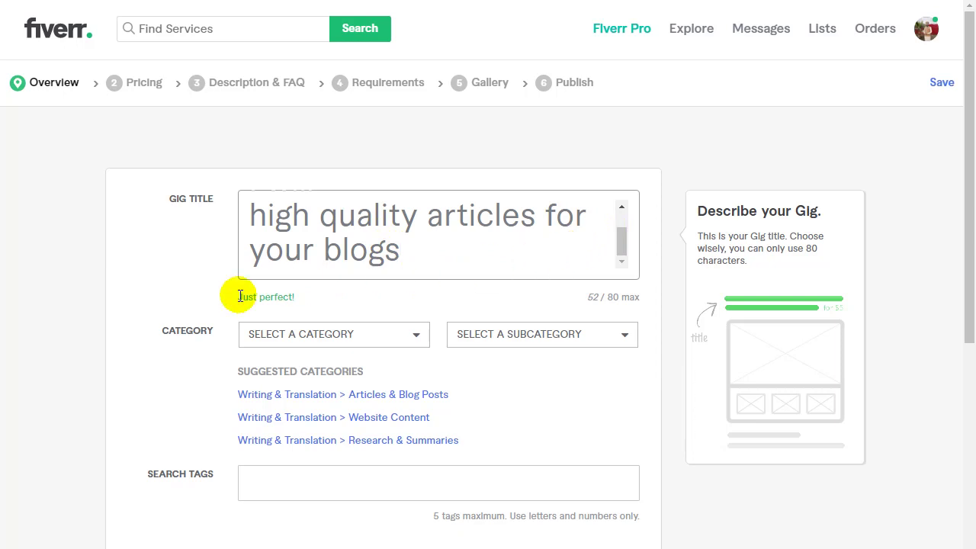
{"action": "left_click_drag", "start_coordinate": [622, 236], "coordinate": [626, 279]}
- Choose Writing & Translation as the category and Articles & Blog Posts as the subcategory
{"action": "mouse_move", "coordinate": [170, 337]}
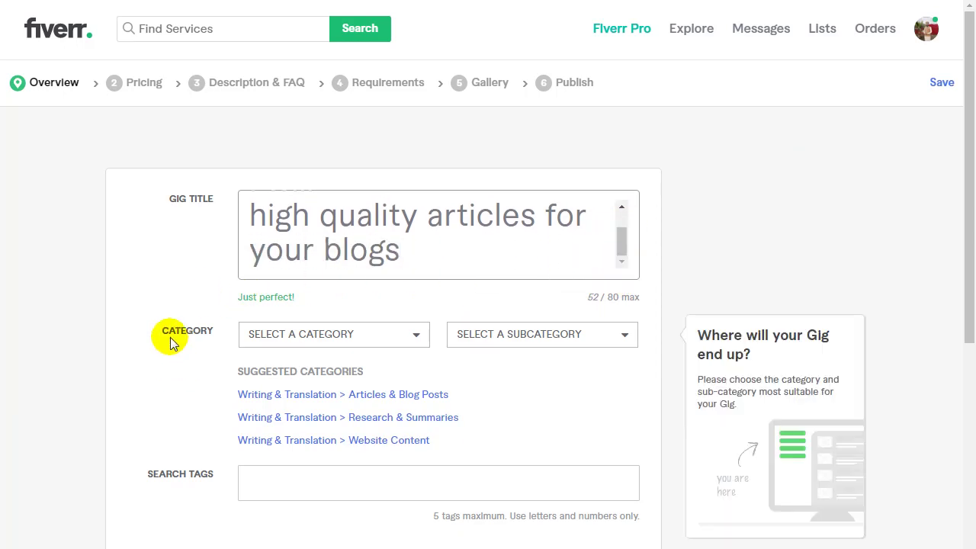
{"action": "left_click", "coordinate": [418, 336]}
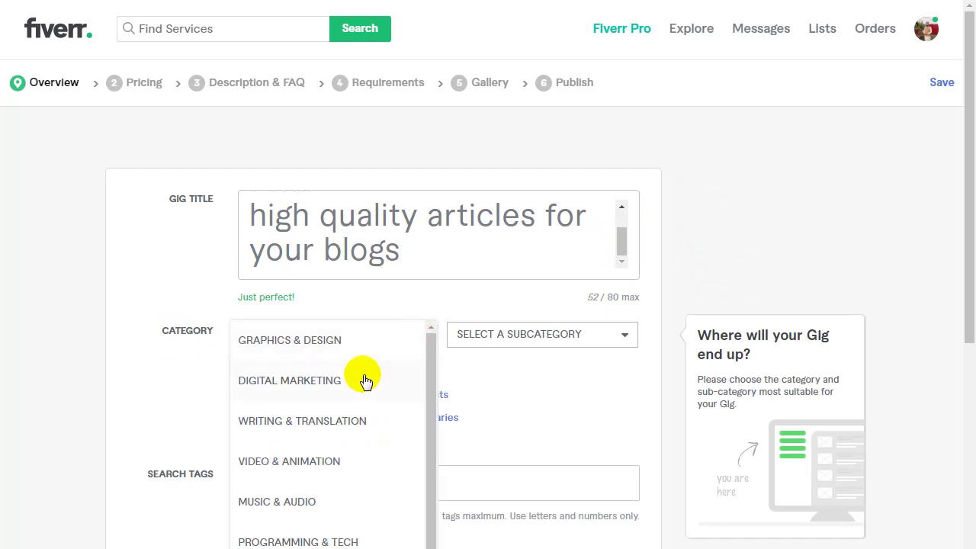
{"action": "left_click", "coordinate": [358, 422]}
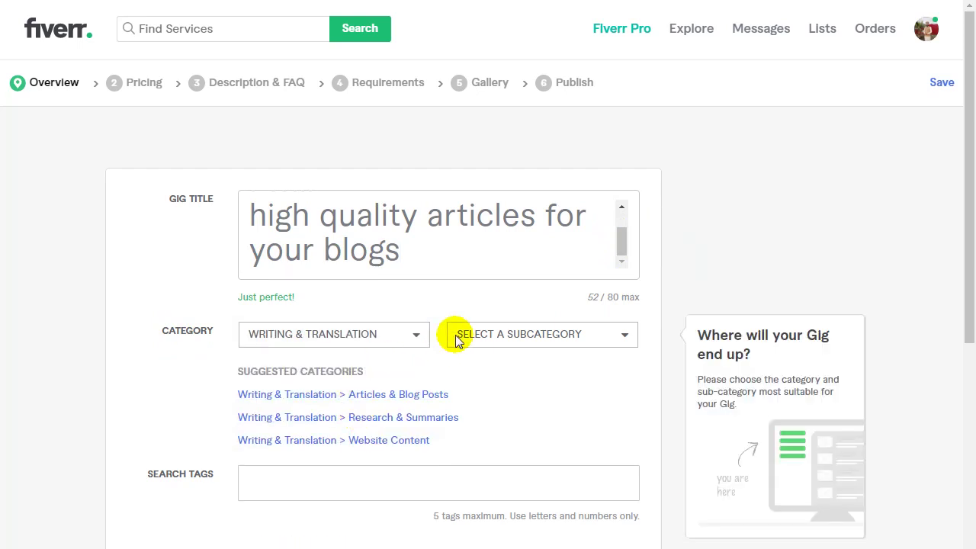
{"action": "left_click", "coordinate": [625, 340]}
{"action": "left_click", "coordinate": [534, 346]}
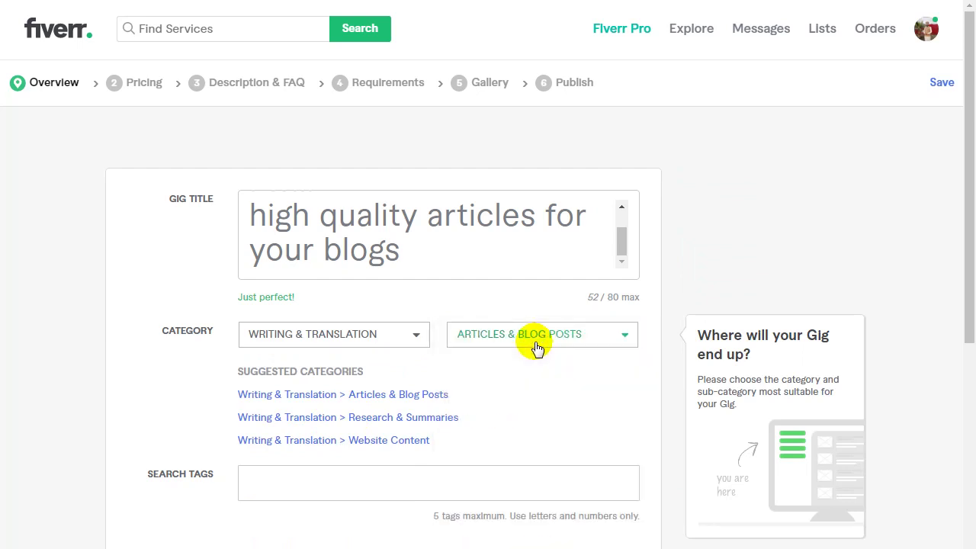
{"action": "left_click_drag", "start_coordinate": [969, 86], "coordinate": [970, 255]}
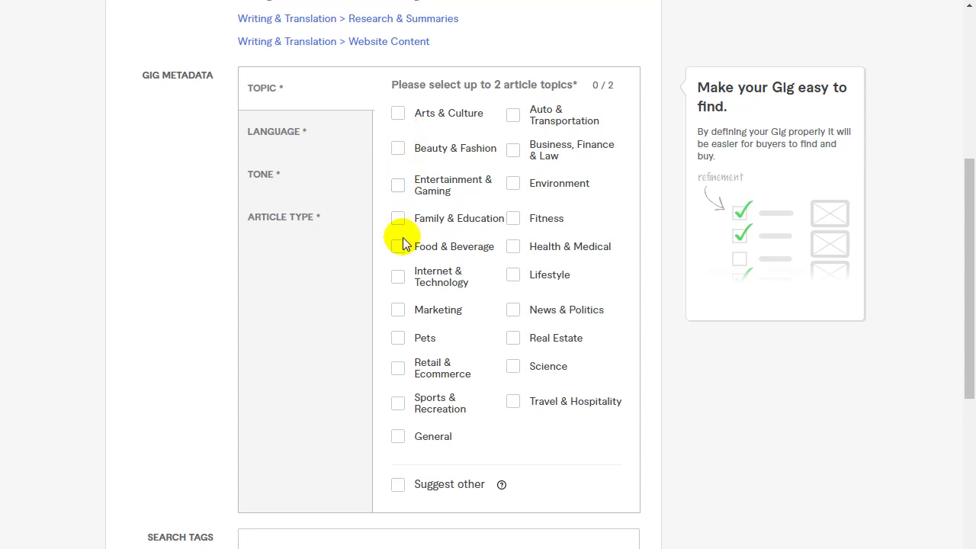
- Select Business, Finance & Law as the article topic and English as the writing language
{"action": "left_click", "coordinate": [400, 278]}
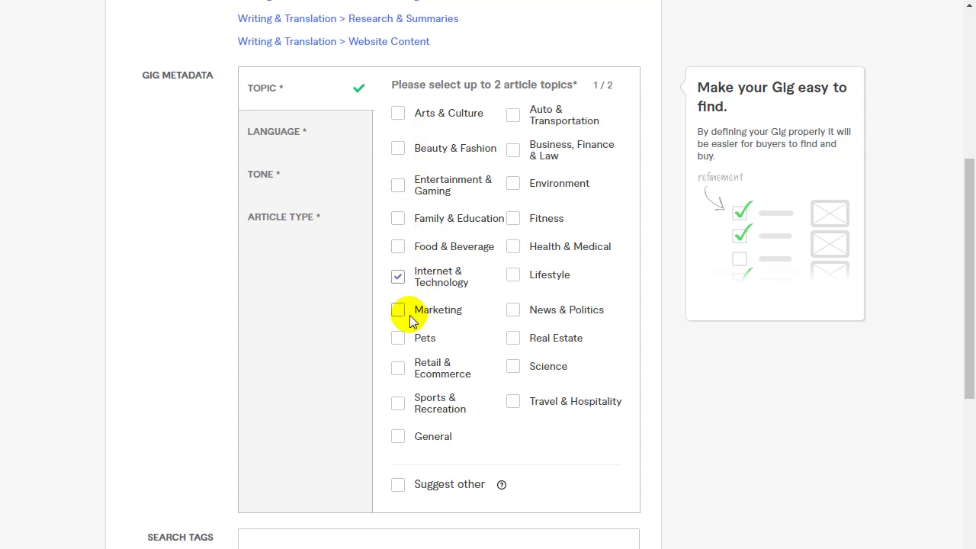
{"action": "left_click", "coordinate": [514, 151]}
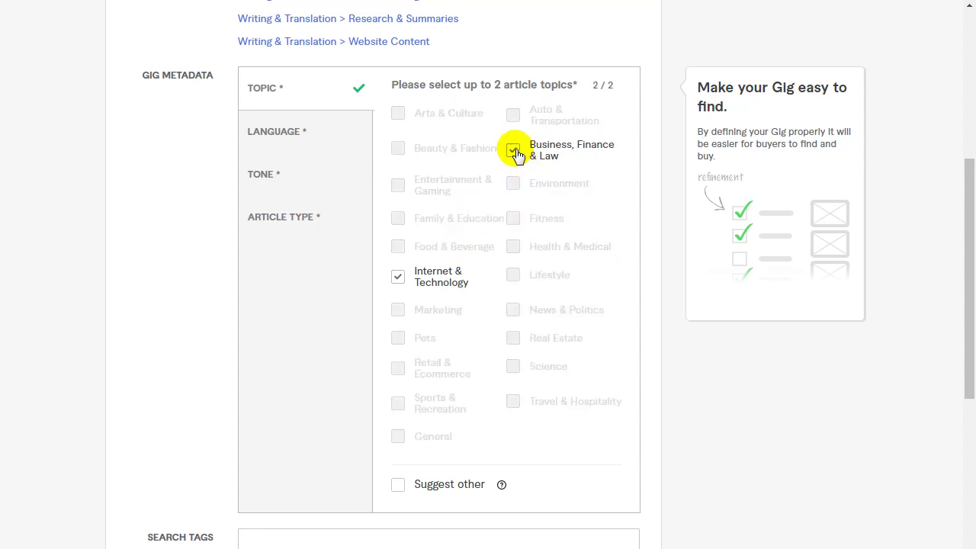
{"action": "left_click", "coordinate": [300, 135]}
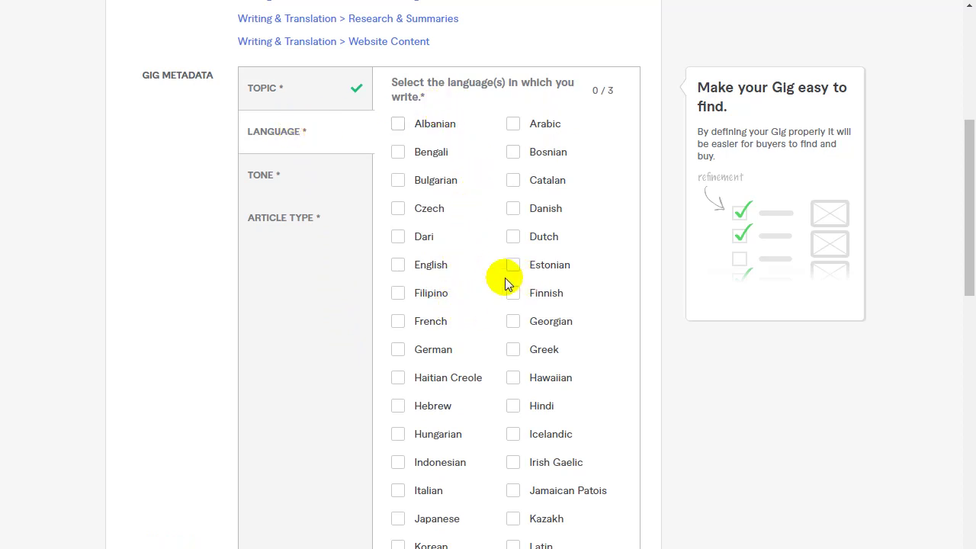
{"action": "left_click", "coordinate": [398, 264]}
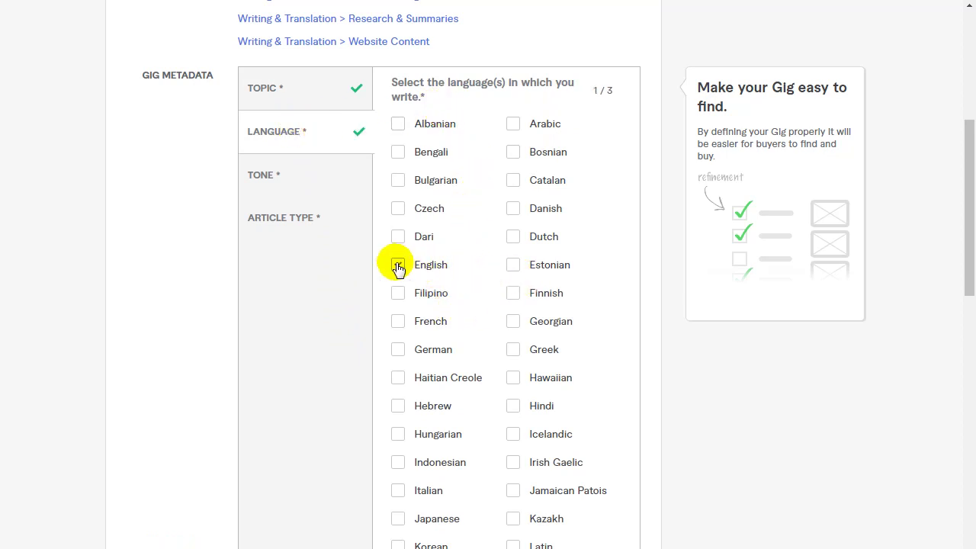
- Set the tone to Professional/formal and article types to Long-form article and News story
{"action": "left_click", "coordinate": [265, 187]}
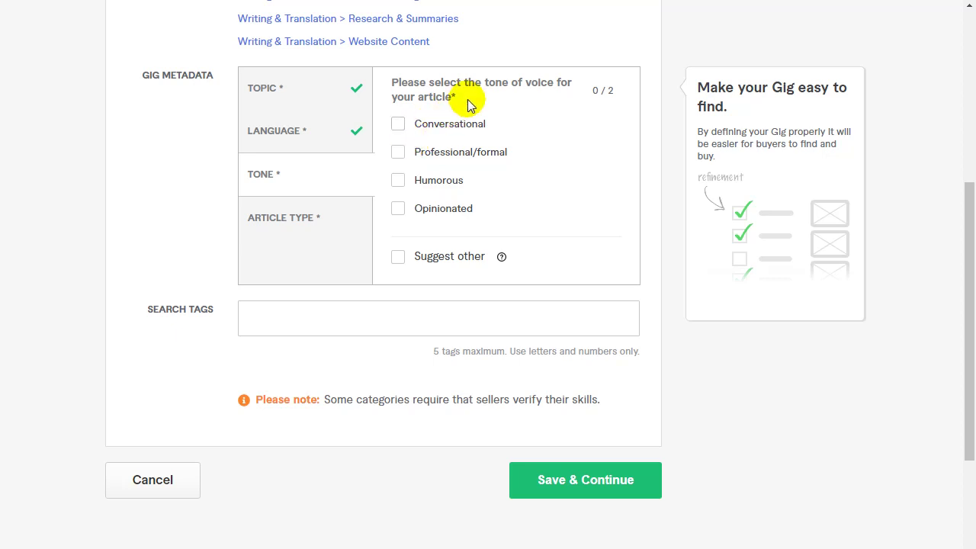
{"action": "left_click", "coordinate": [398, 153]}
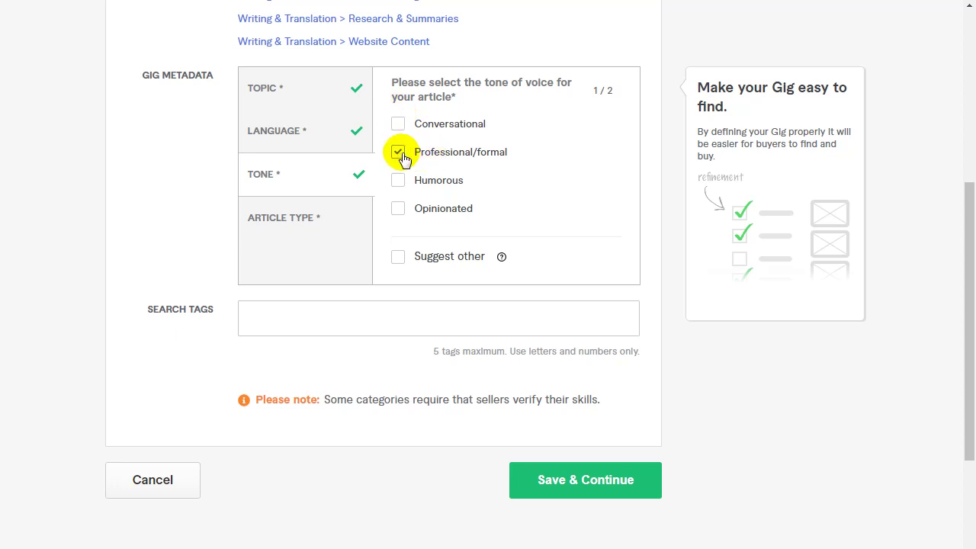
{"action": "left_click", "coordinate": [301, 223]}
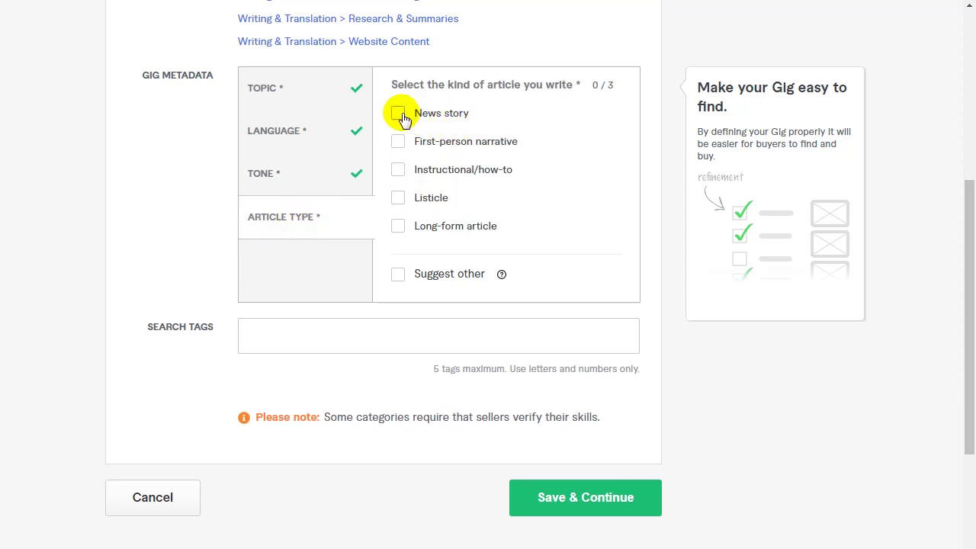
{"action": "left_click", "coordinate": [398, 226]}
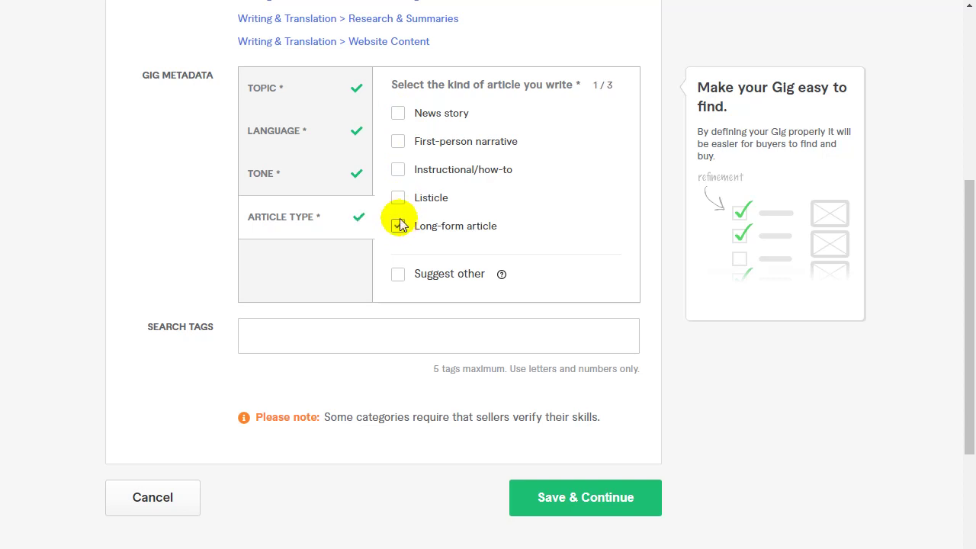
{"action": "left_click", "coordinate": [397, 113]}
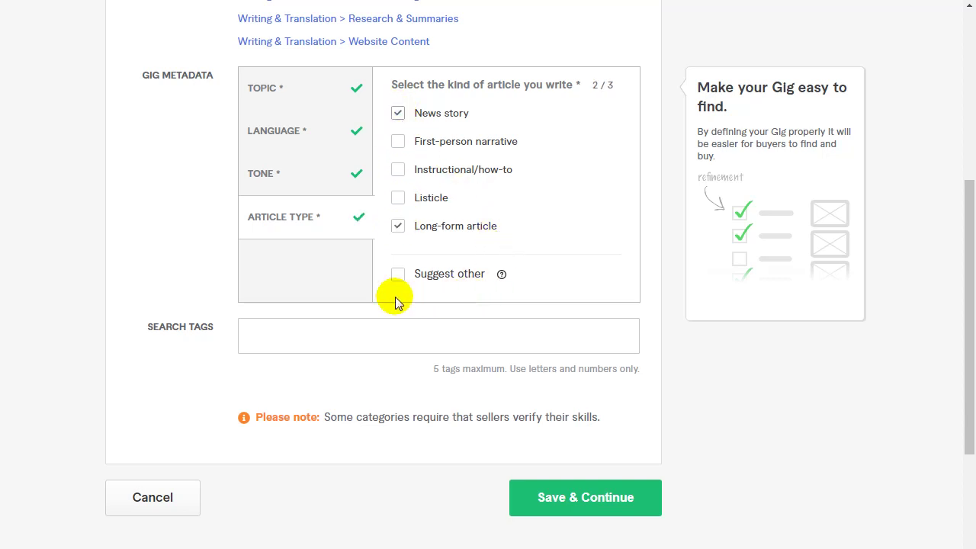
- Add search tags article writing, blog post and content writing, then save the overview
{"action": "mouse_move", "coordinate": [327, 351]}
{"action": "scroll", "coordinate": [326, 345], "scroll_direction": "down", "scroll_amount": 1}
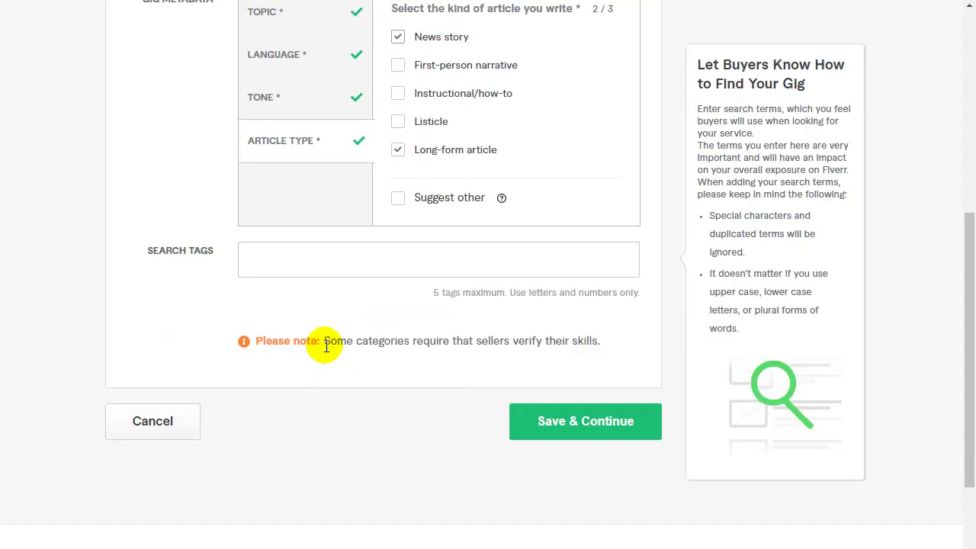
{"action": "left_click", "coordinate": [323, 269]}
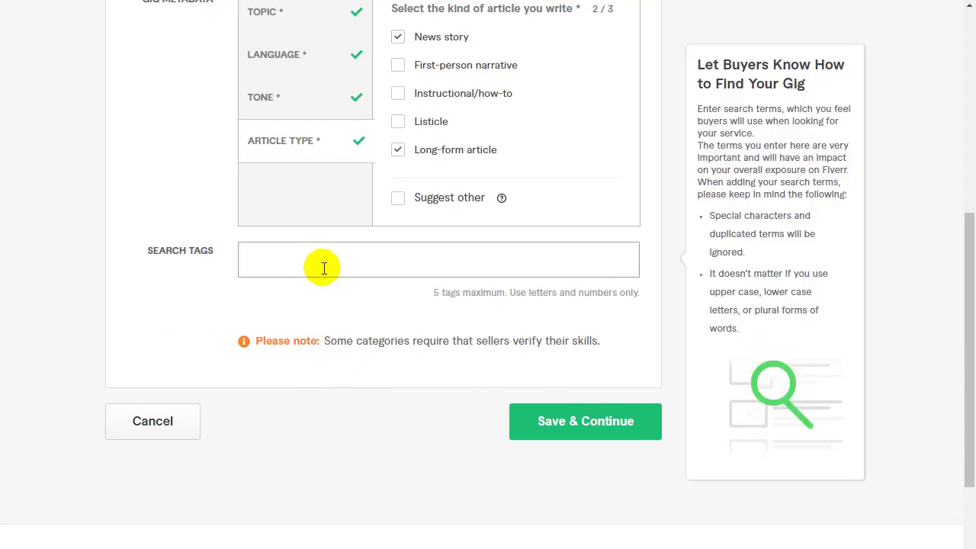
{"action": "type", "text": "article w"}
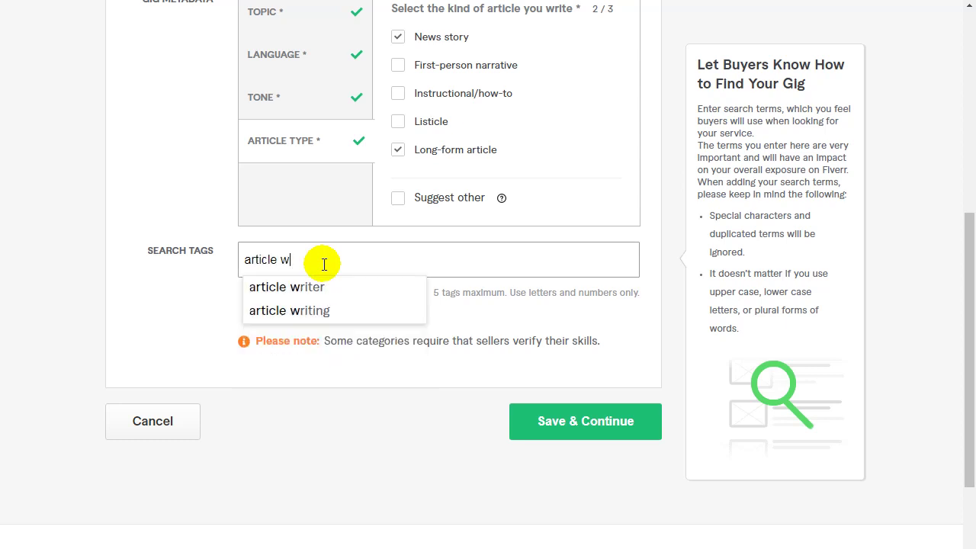
{"action": "type", "text": "riting"}
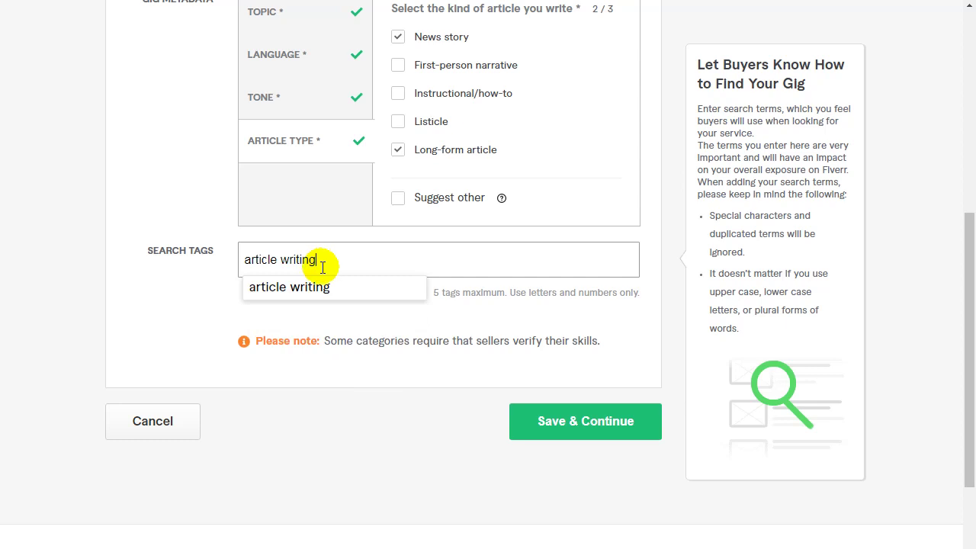
{"action": "left_click", "coordinate": [326, 286]}
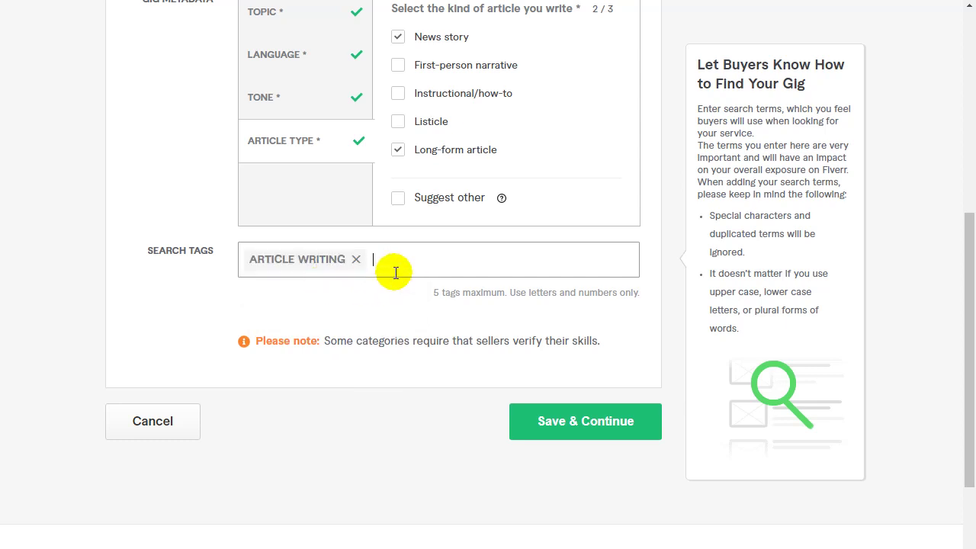
{"action": "type", "text": "blog"}
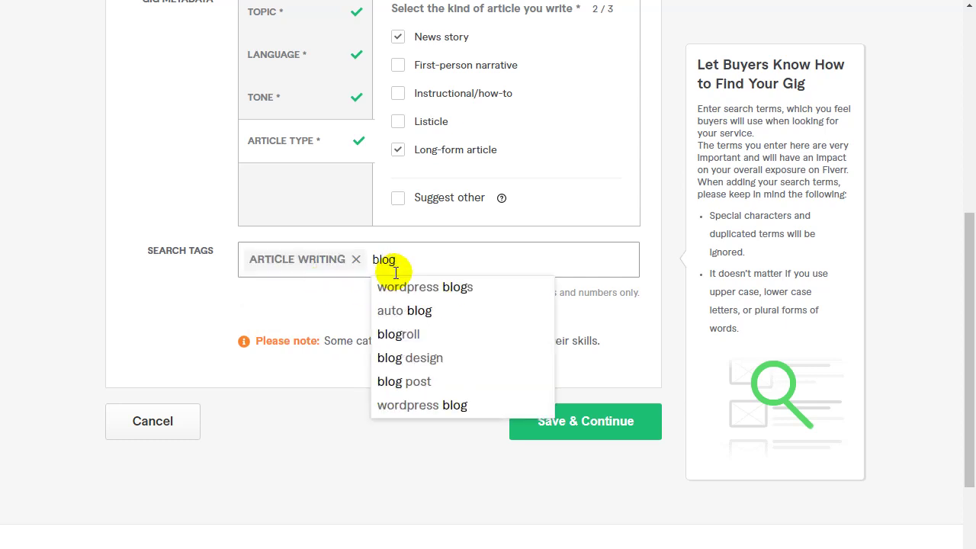
{"action": "type", "text": " pos"}
{"action": "left_click", "coordinate": [434, 286]}
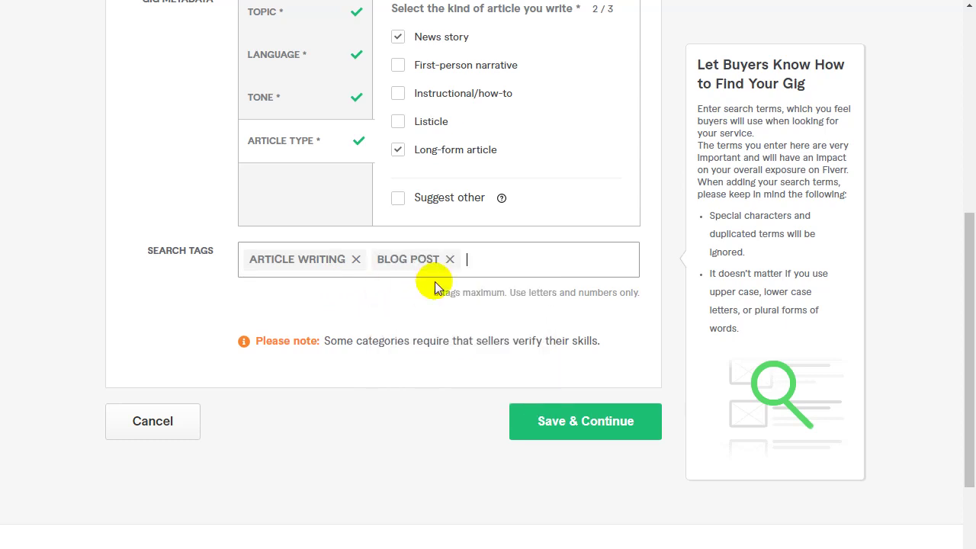
{"action": "type", "text": "content"}
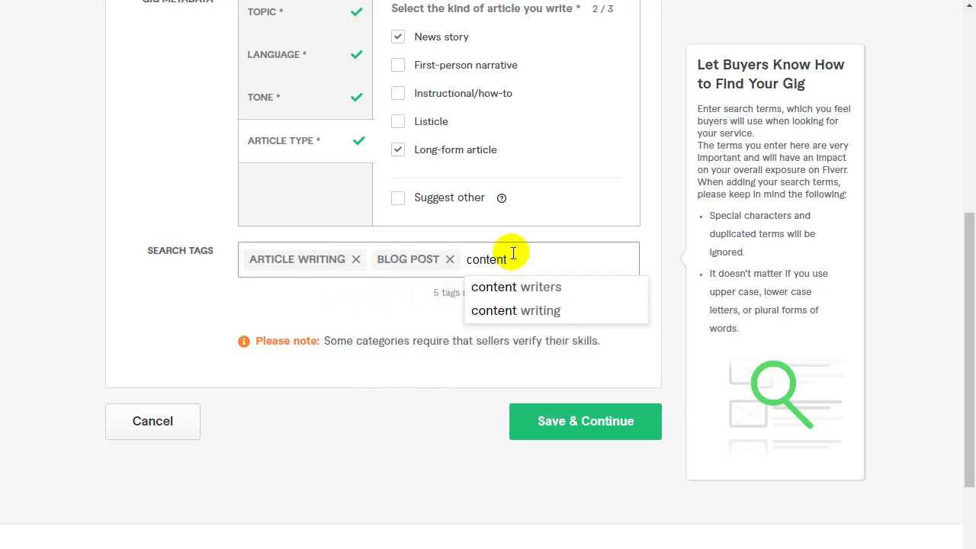
{"action": "left_click", "coordinate": [516, 310]}
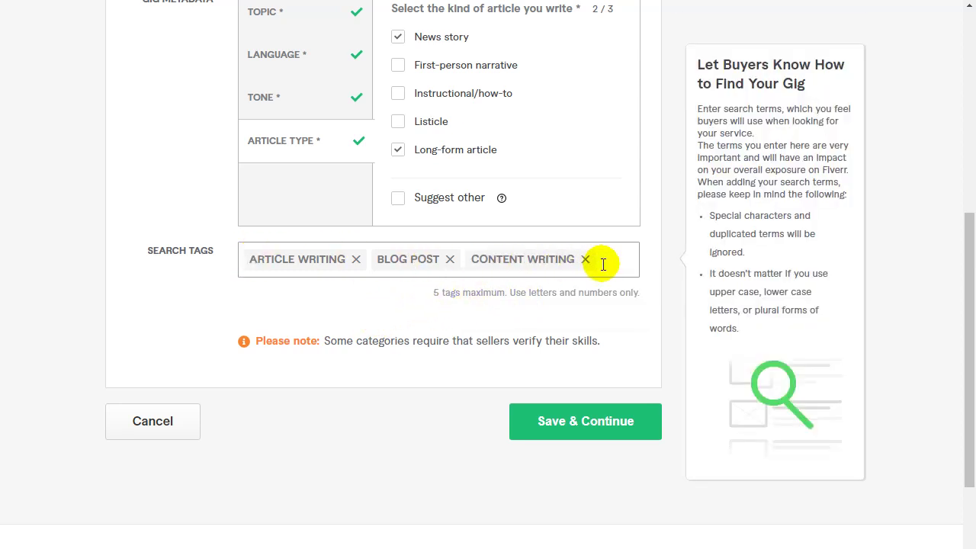
{"action": "left_click", "coordinate": [581, 428]}
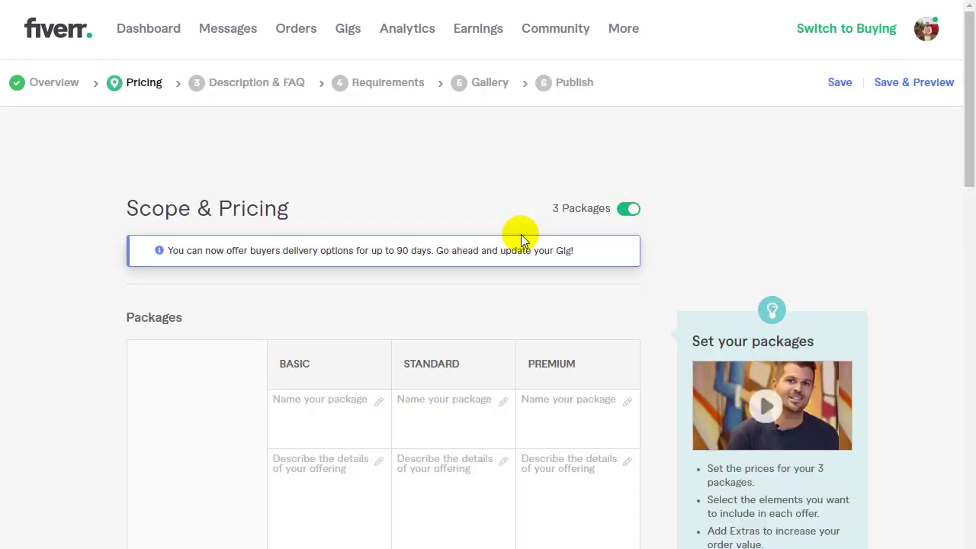
- Scroll through the Basic, Standard and Premium packages table and extra services, then back up
{"action": "left_click_drag", "start_coordinate": [968, 82], "coordinate": [971, 123]}
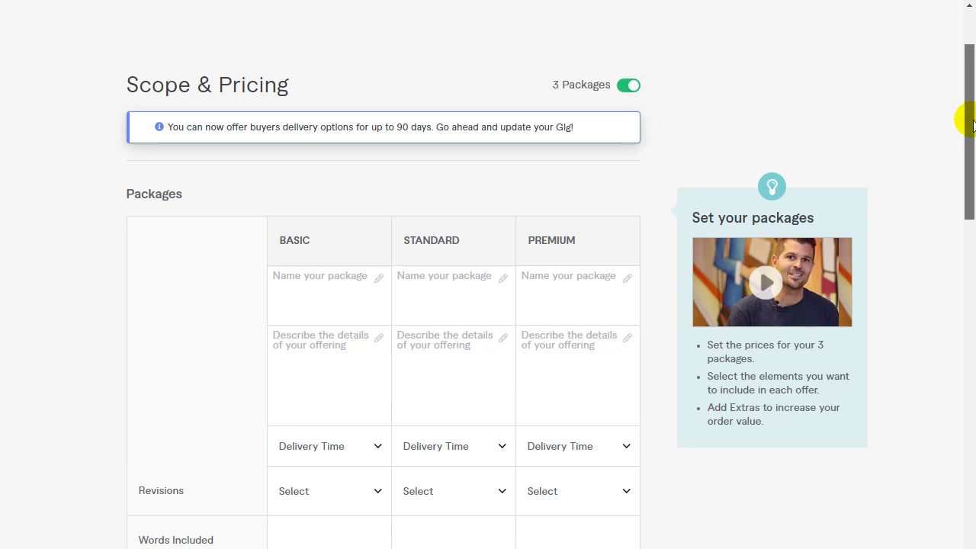
{"action": "left_click_drag", "start_coordinate": [971, 123], "coordinate": [971, 152]}
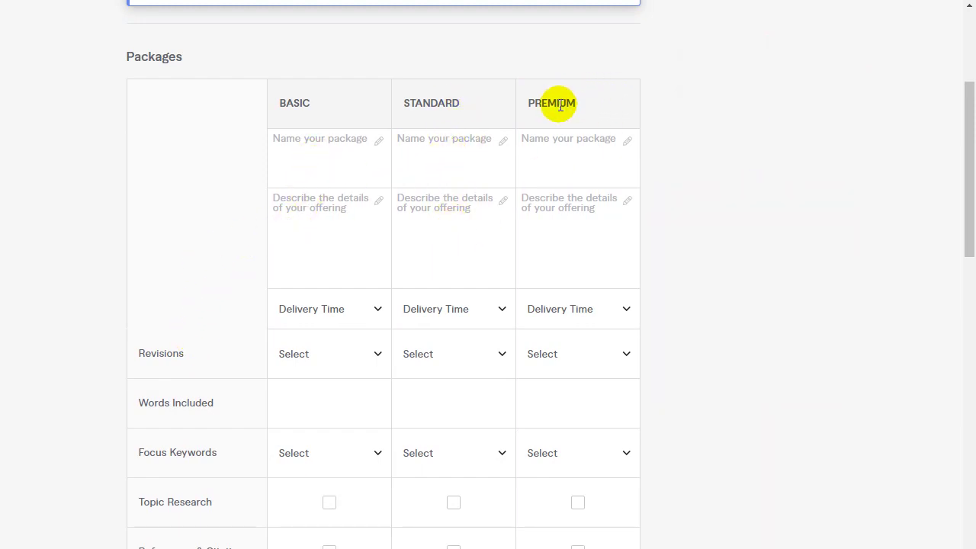
{"action": "scroll", "coordinate": [42, 270], "scroll_direction": "down", "scroll_amount": 1}
{"action": "scroll", "coordinate": [46, 267], "scroll_direction": "down", "scroll_amount": 1}
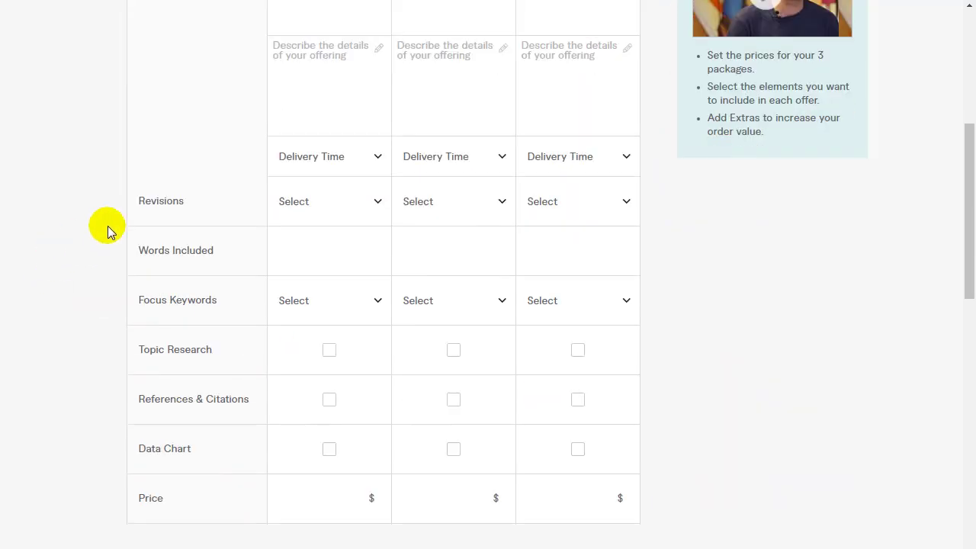
{"action": "scroll", "coordinate": [267, 312], "scroll_direction": "down", "scroll_amount": 3}
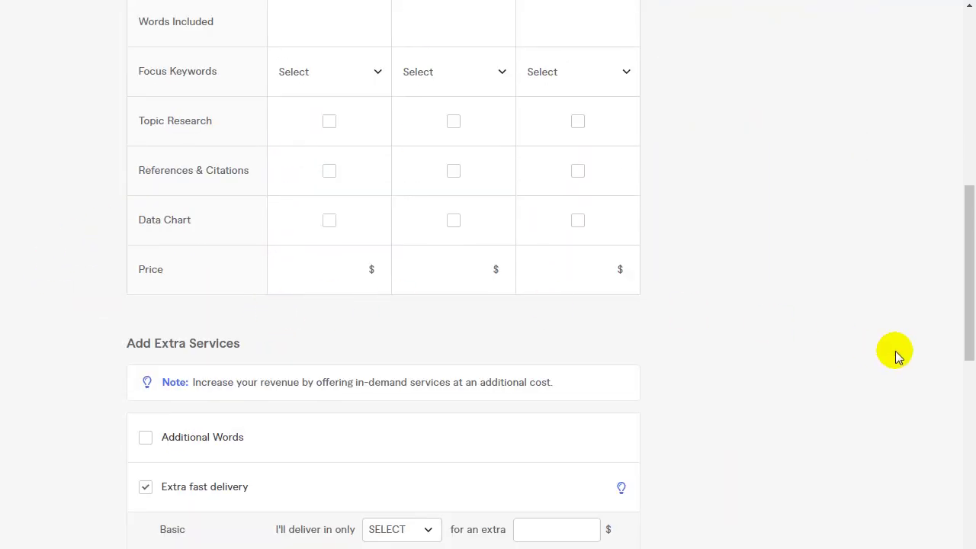
{"action": "scroll", "coordinate": [728, 337], "scroll_direction": "down", "scroll_amount": 2}
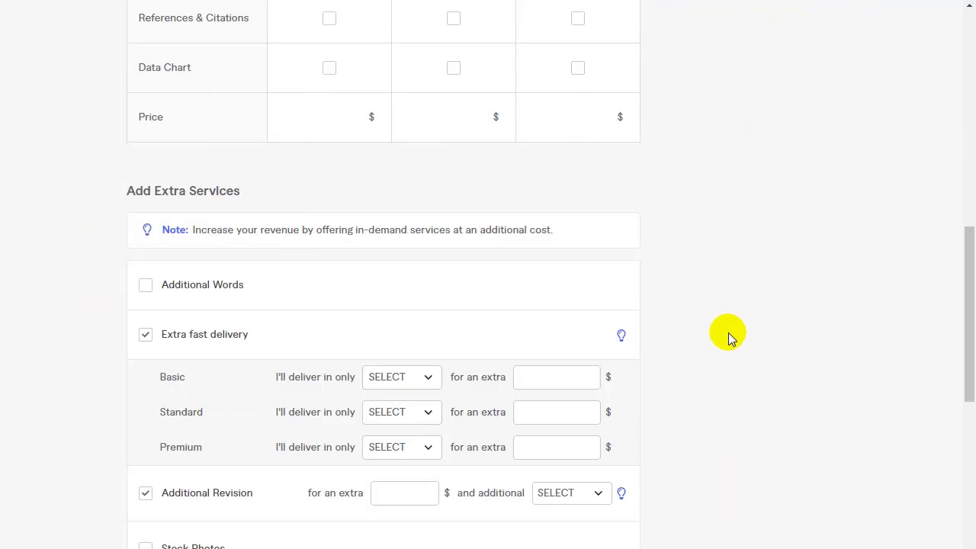
{"action": "scroll", "coordinate": [671, 185], "scroll_direction": "down", "scroll_amount": 1}
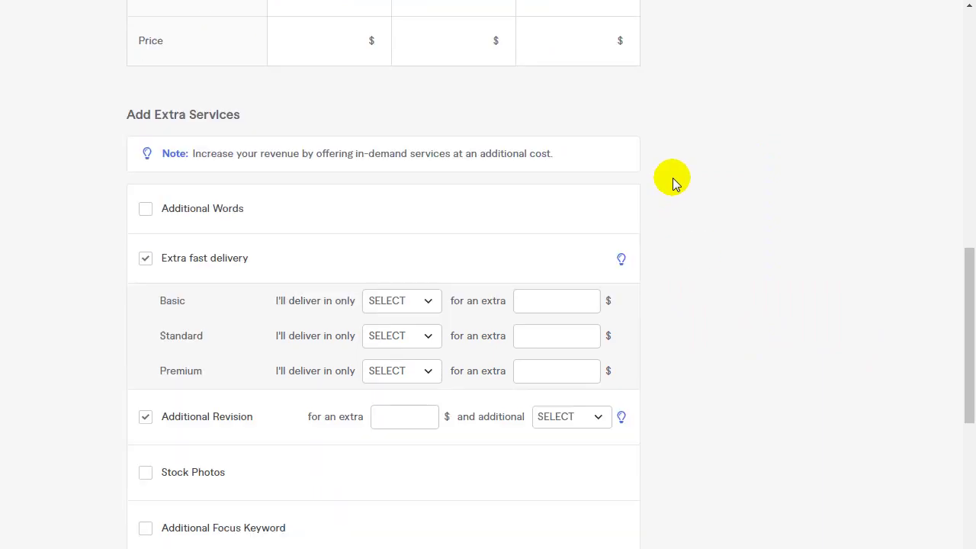
{"action": "scroll", "coordinate": [671, 178], "scroll_direction": "up", "scroll_amount": 11}
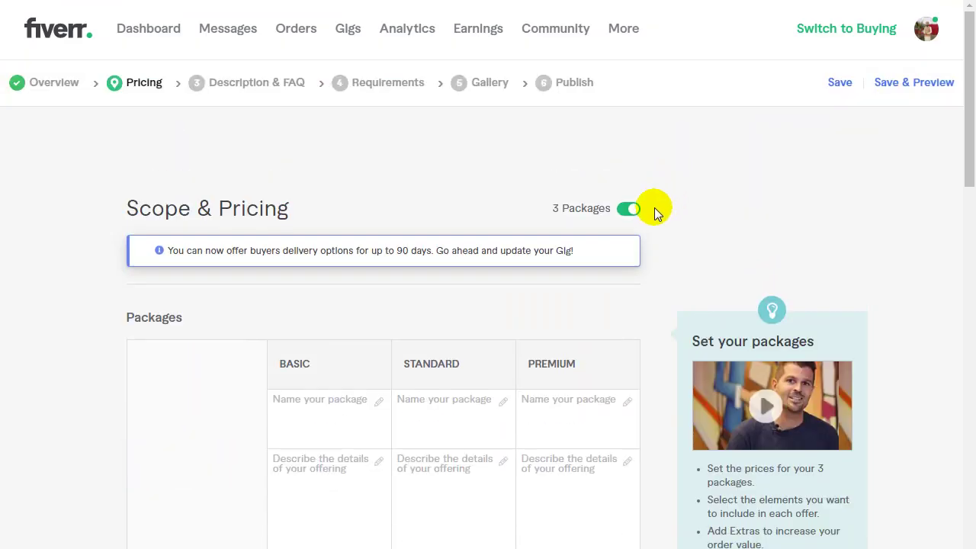
- Switch the gig from three packages to a single package
{"action": "left_click", "coordinate": [622, 215]}
{"action": "scroll", "coordinate": [668, 227], "scroll_direction": "down", "scroll_amount": 8}
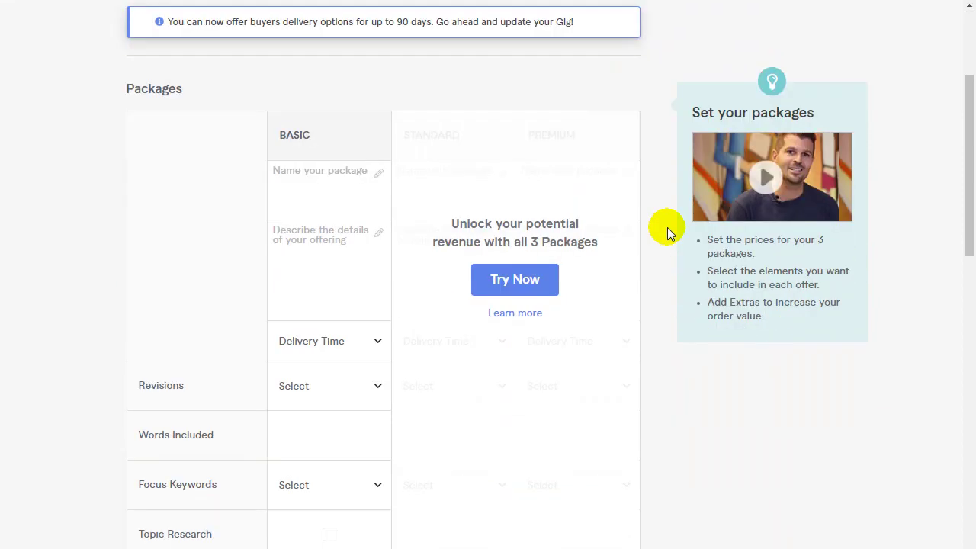
{"action": "scroll", "coordinate": [667, 227], "scroll_direction": "down", "scroll_amount": 3}
{"action": "scroll", "coordinate": [667, 228], "scroll_direction": "down", "scroll_amount": 1}
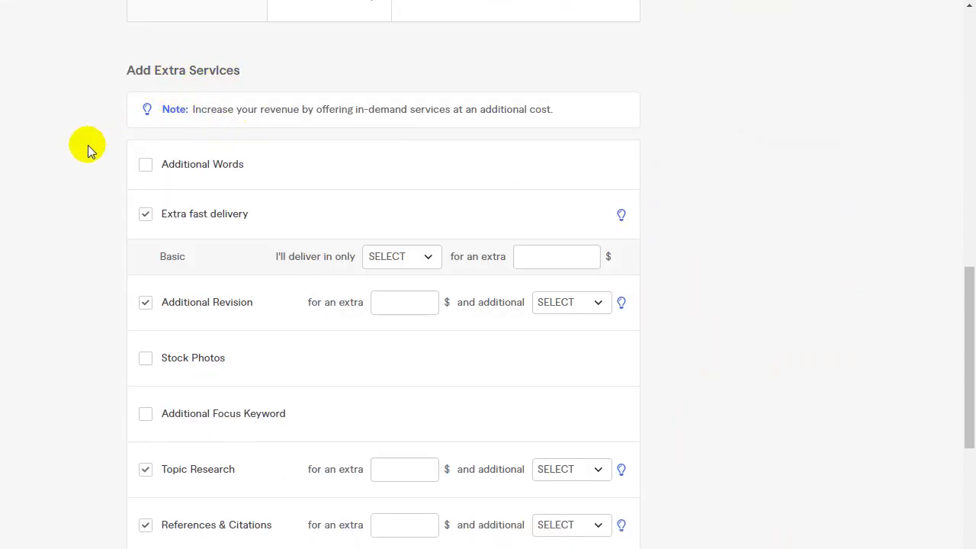
{"action": "scroll", "coordinate": [87, 145], "scroll_direction": "down", "scroll_amount": 1}
{"action": "mouse_move", "coordinate": [166, 99]}
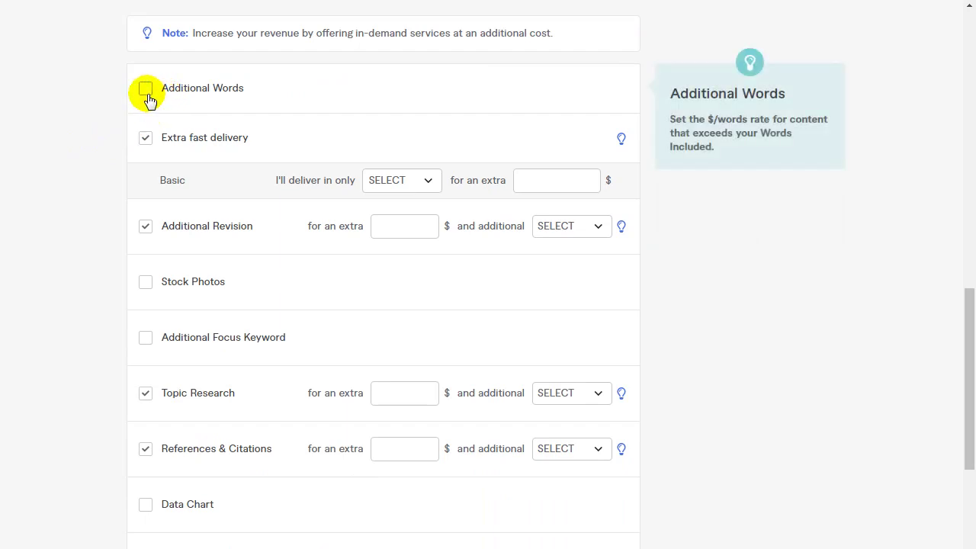
- Offer the Additional Words extra at $5 for every additional 100 words
{"action": "left_click", "coordinate": [145, 90]}
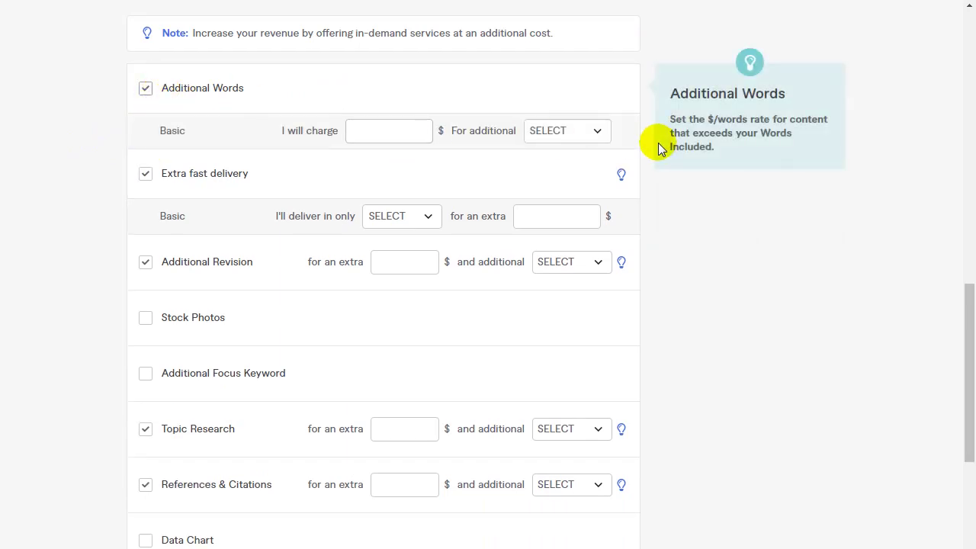
{"action": "left_click", "coordinate": [587, 136]}
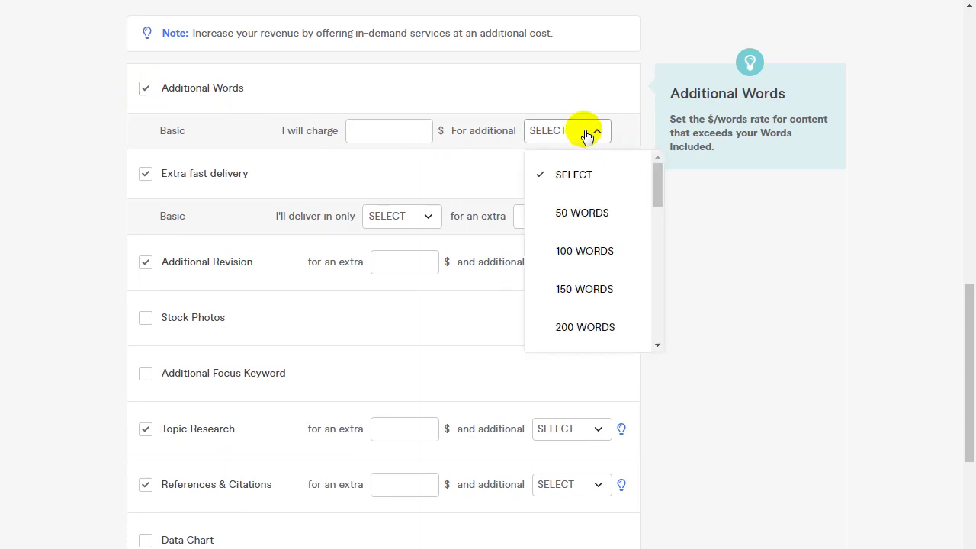
{"action": "left_click", "coordinate": [81, 139]}
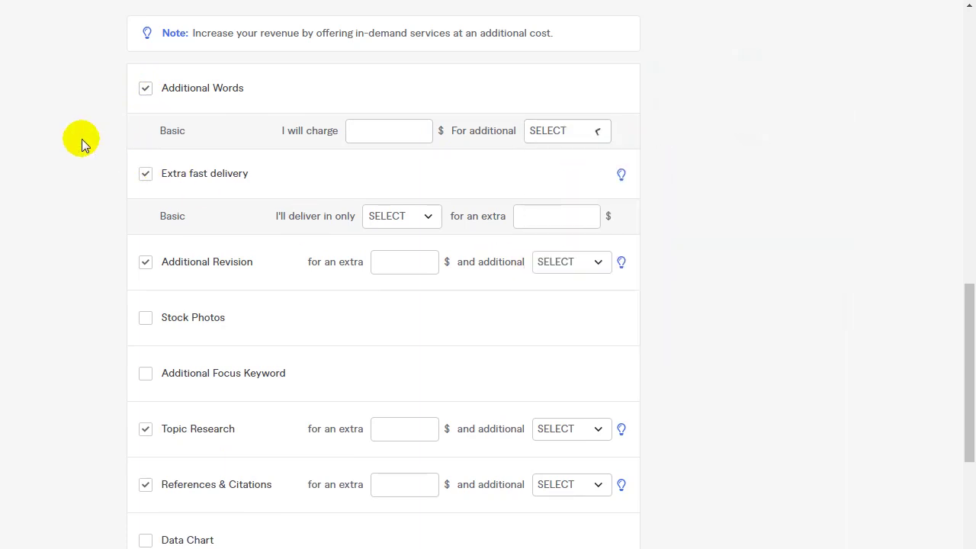
{"action": "left_click", "coordinate": [402, 129]}
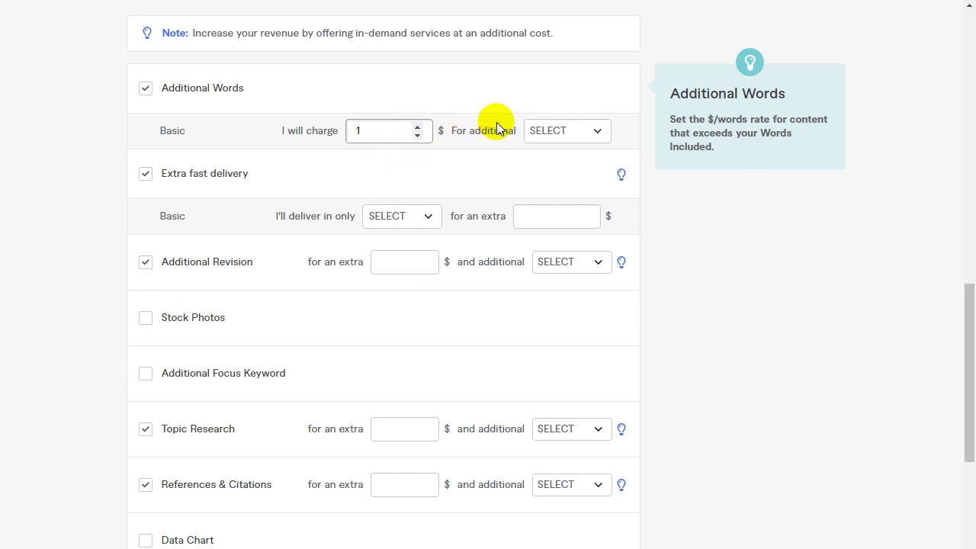
{"action": "left_click", "coordinate": [562, 131]}
{"action": "left_click", "coordinate": [585, 260]}
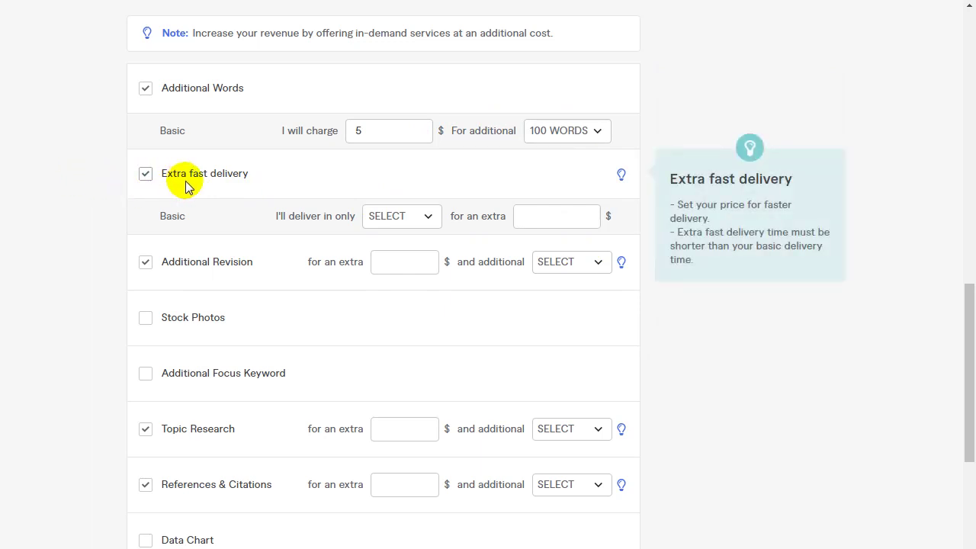
- Set the Extra fast delivery extra to 1 DAY for $5
{"action": "left_click", "coordinate": [401, 216]}
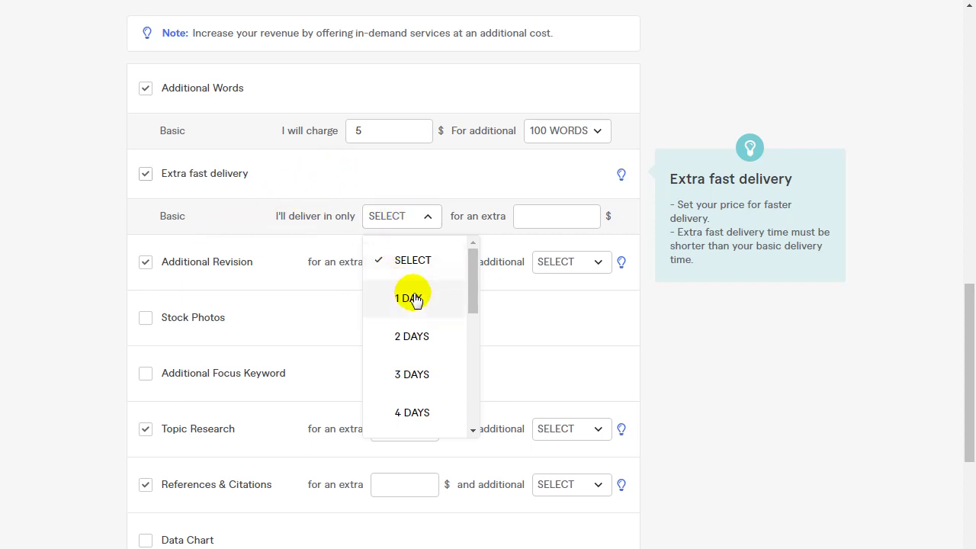
{"action": "left_click", "coordinate": [425, 336]}
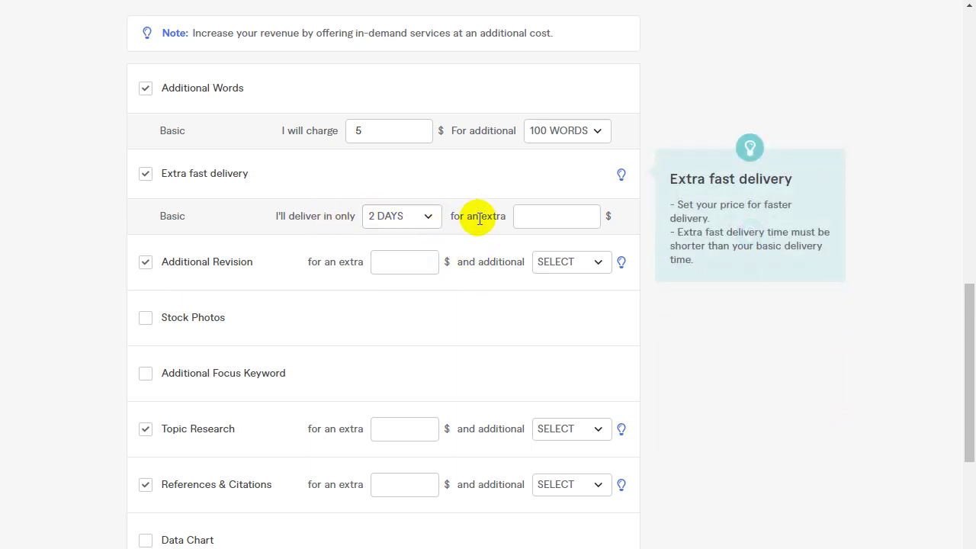
{"action": "left_click", "coordinate": [427, 219]}
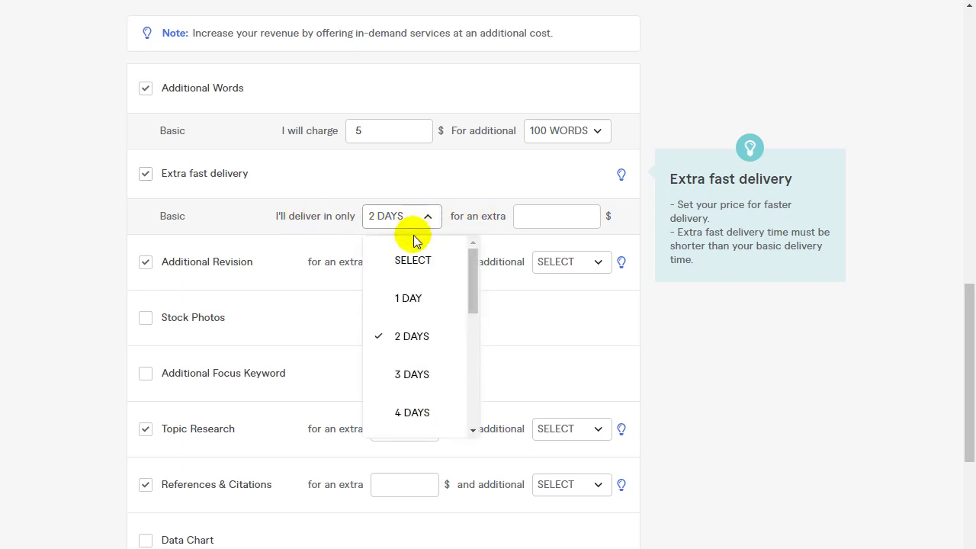
{"action": "left_click", "coordinate": [422, 298]}
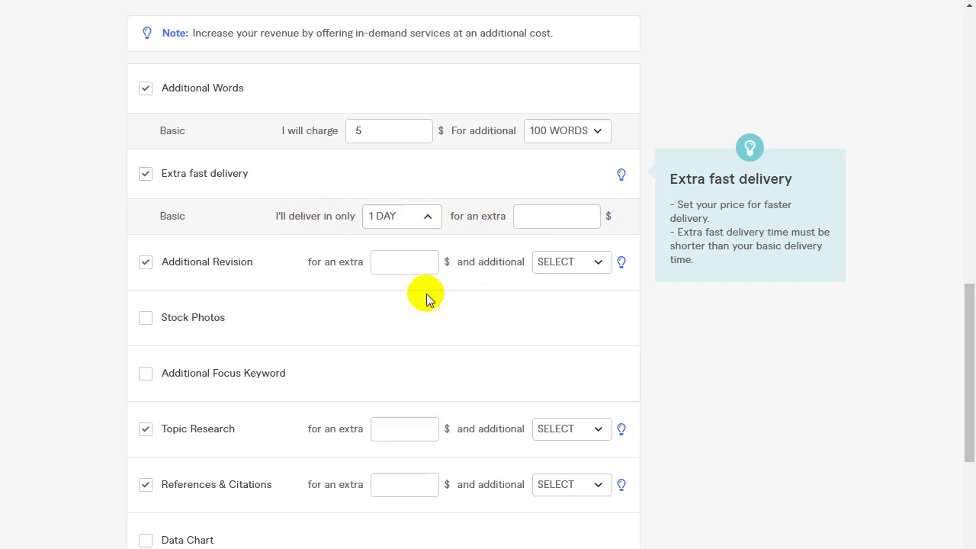
{"action": "left_click", "coordinate": [522, 216]}
{"action": "type", "text": "5"}
{"action": "left_click", "coordinate": [85, 223]}
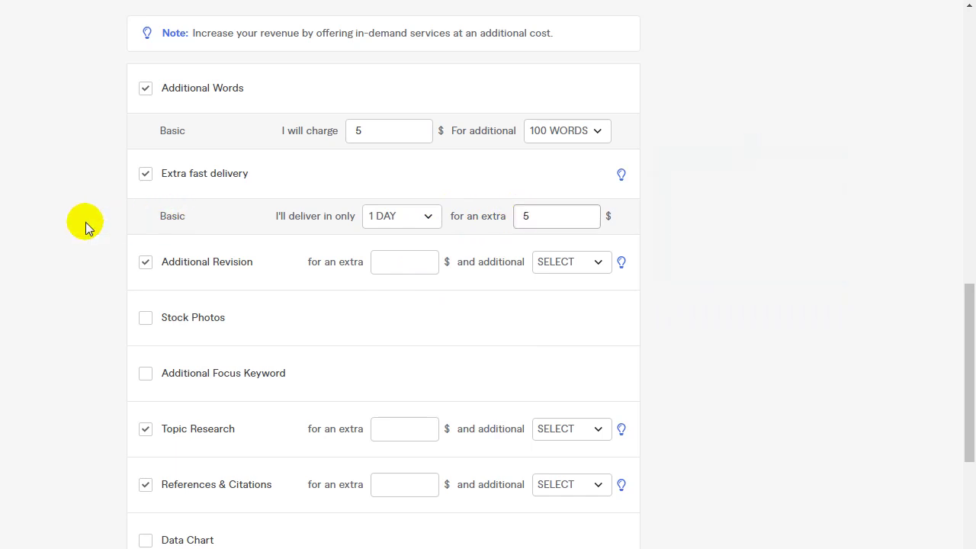
{"action": "left_click", "coordinate": [535, 217]}
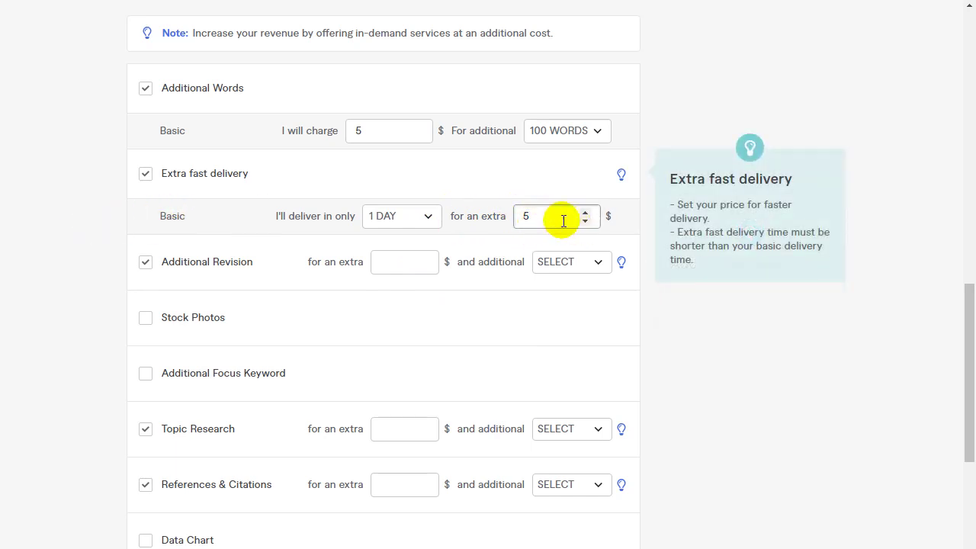
{"action": "left_click", "coordinate": [487, 192]}
{"action": "left_click", "coordinate": [558, 216]}
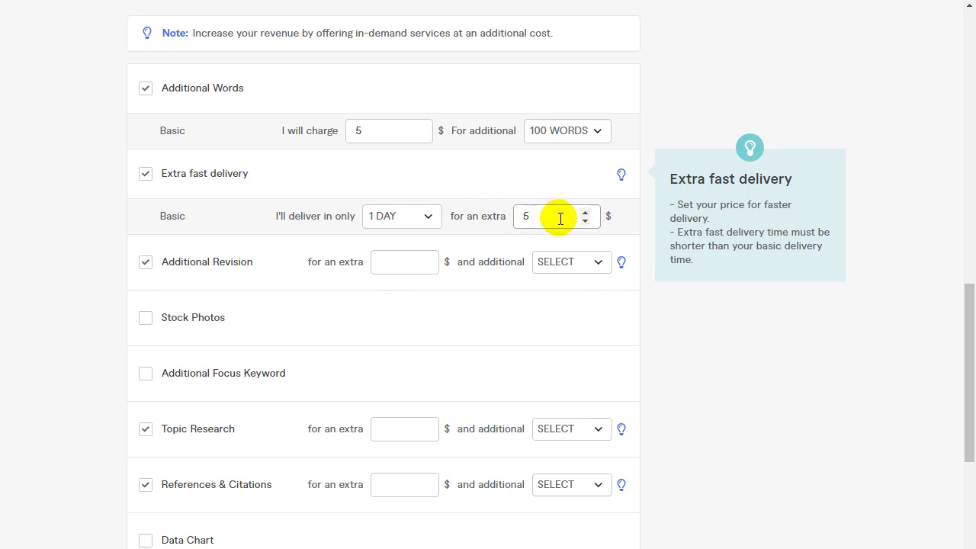
- Turn off Extra fast delivery, Additional Revision, Topic Research and References & Citations extras
{"action": "left_click", "coordinate": [495, 185]}
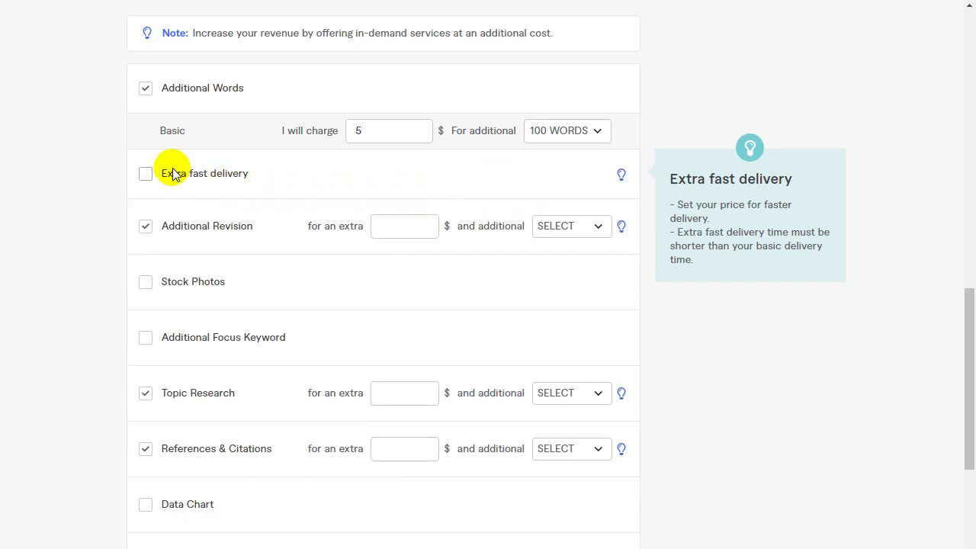
{"action": "left_click", "coordinate": [146, 175]}
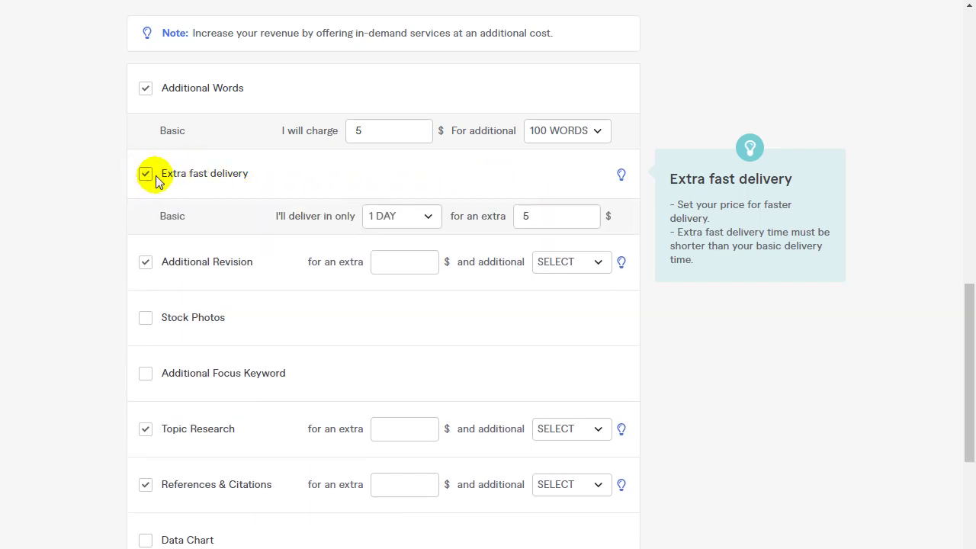
{"action": "left_click", "coordinate": [144, 179]}
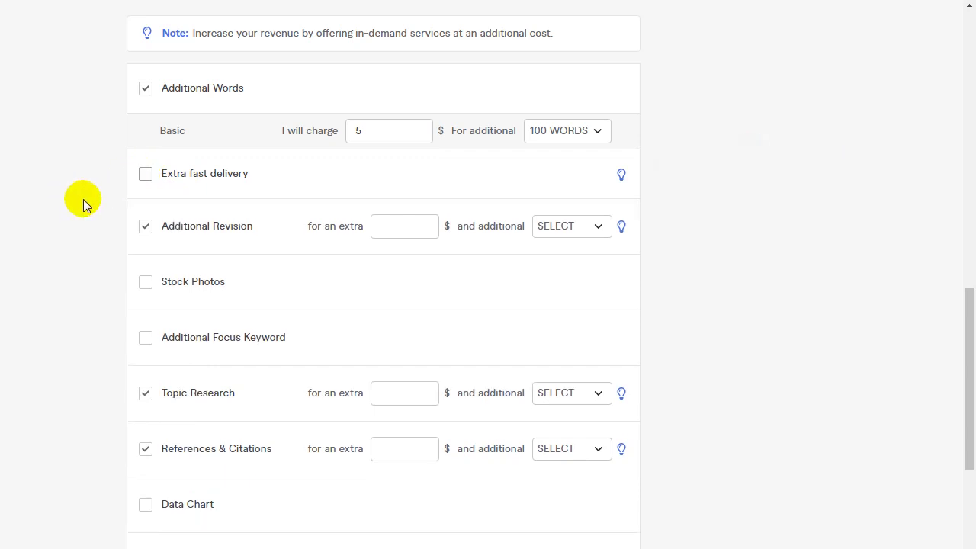
{"action": "mouse_move", "coordinate": [138, 226]}
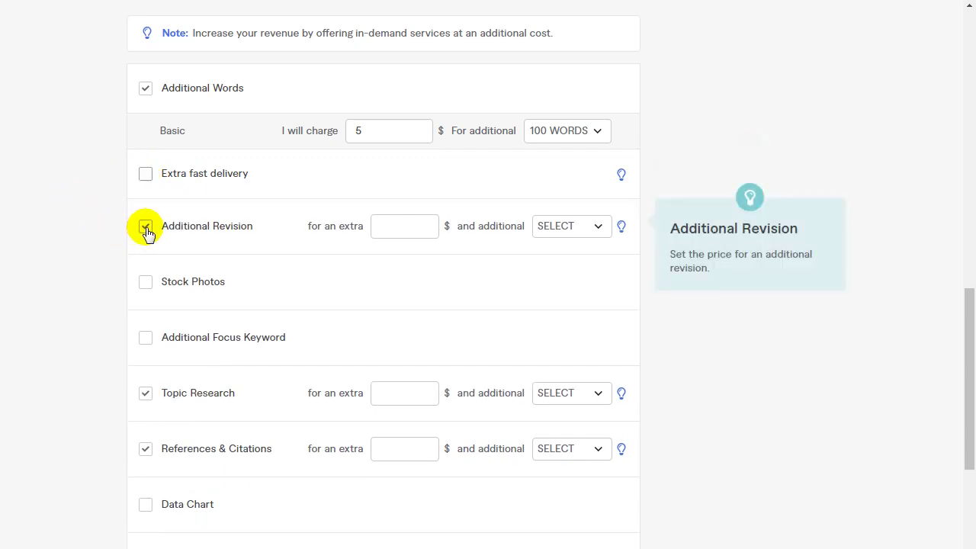
{"action": "left_click", "coordinate": [146, 228]}
{"action": "scroll", "coordinate": [54, 235], "scroll_direction": "down", "scroll_amount": 3}
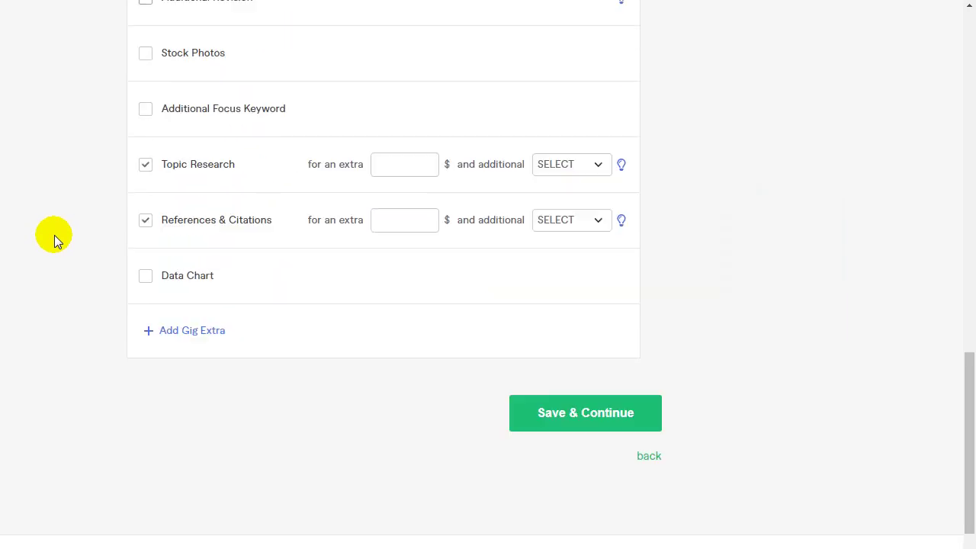
{"action": "left_click", "coordinate": [144, 168]}
{"action": "left_click", "coordinate": [146, 220]}
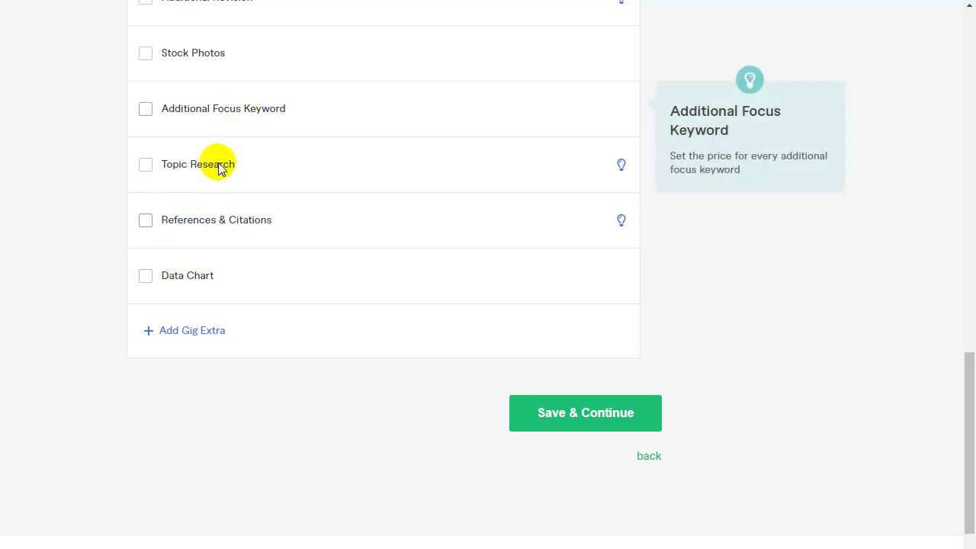
- Save the extras and name the Basic package 'Basic High-Quality Content'
{"action": "left_click", "coordinate": [588, 412]}
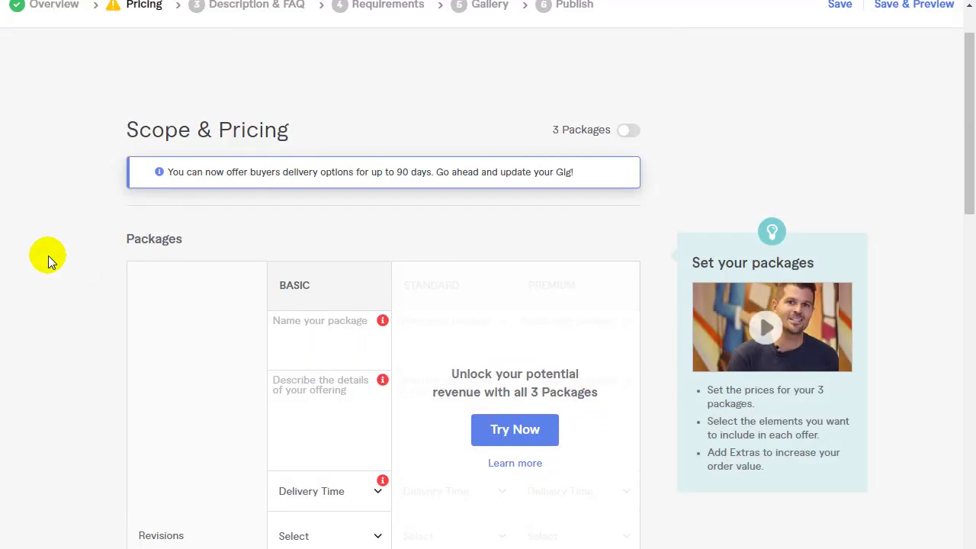
{"action": "scroll", "coordinate": [48, 259], "scroll_direction": "down", "scroll_amount": 1}
{"action": "scroll", "coordinate": [48, 256], "scroll_direction": "down", "scroll_amount": 1}
{"action": "scroll", "coordinate": [148, 227], "scroll_direction": "down", "scroll_amount": 2}
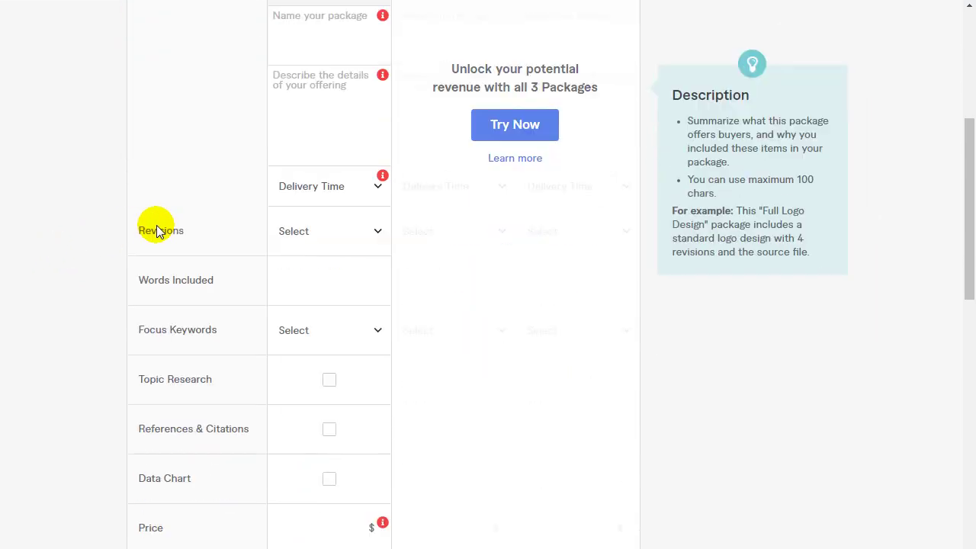
{"action": "scroll", "coordinate": [130, 236], "scroll_direction": "down", "scroll_amount": 5}
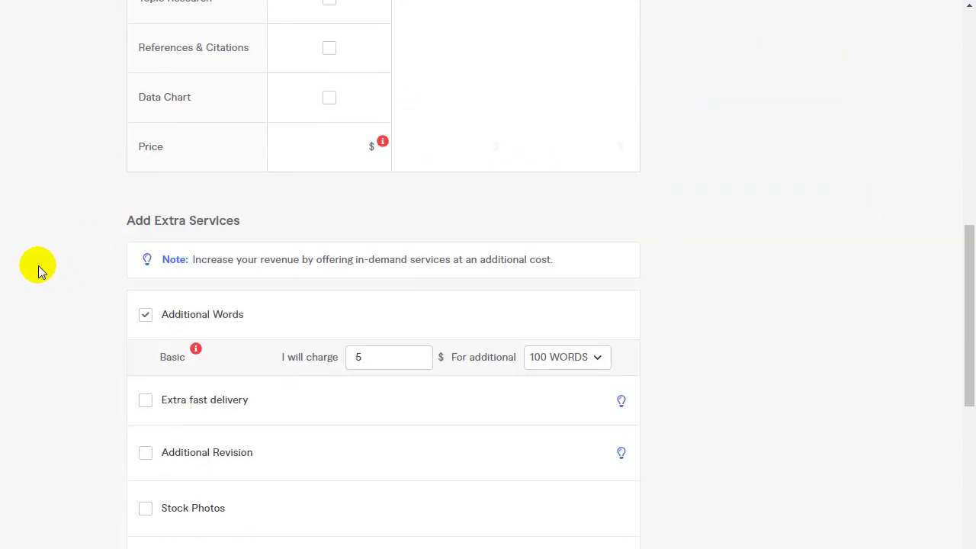
{"action": "scroll", "coordinate": [41, 265], "scroll_direction": "up", "scroll_amount": 8}
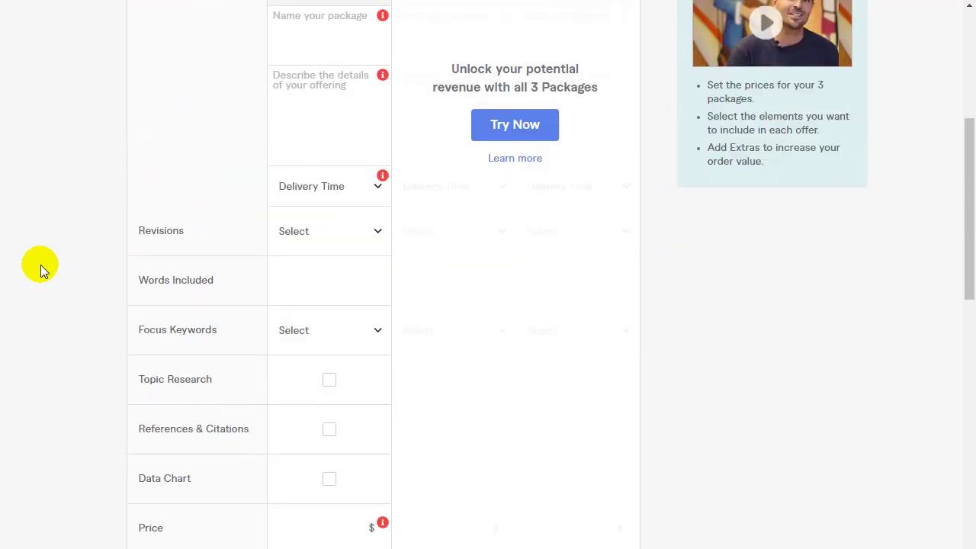
{"action": "left_click", "coordinate": [324, 273]}
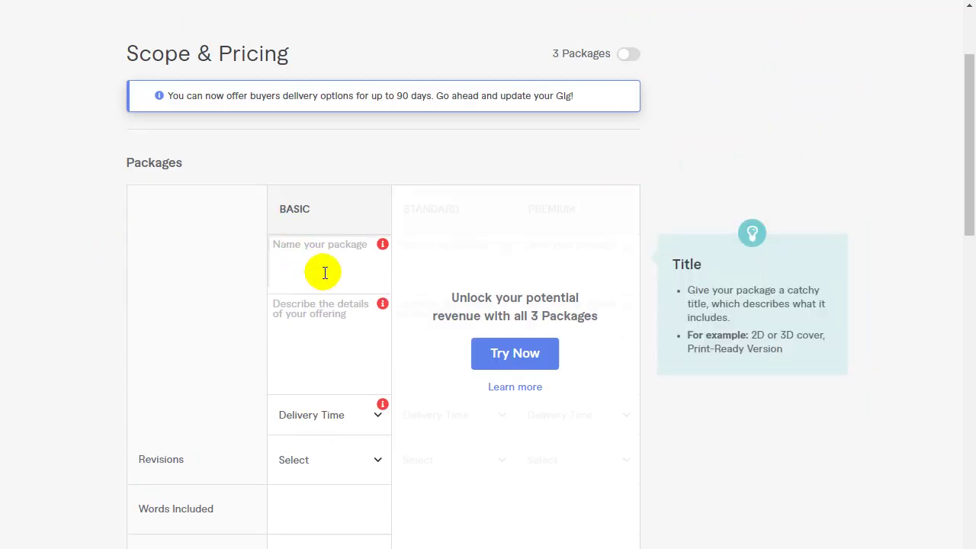
{"action": "scroll", "coordinate": [200, 257], "scroll_direction": "down", "scroll_amount": 1}
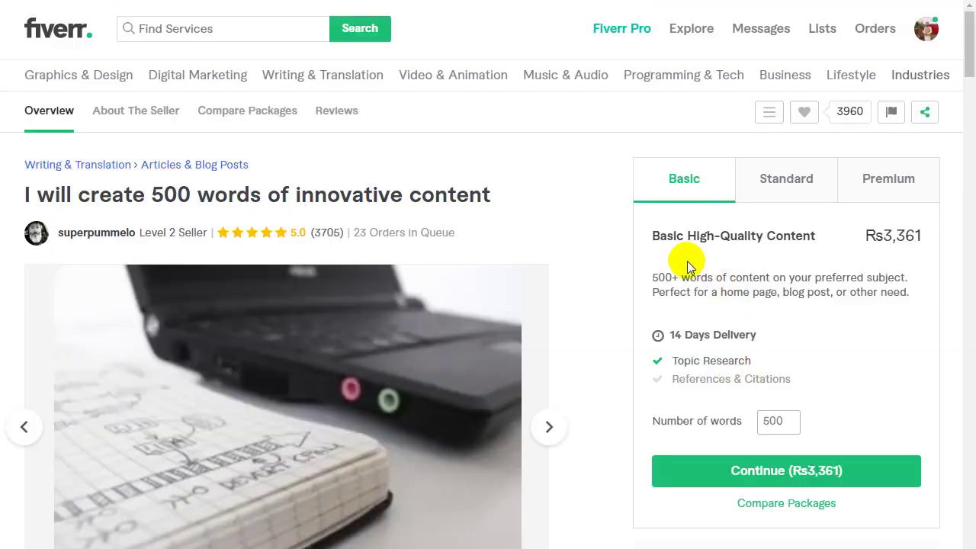
{"action": "left_click_drag", "start_coordinate": [650, 235], "coordinate": [819, 239]}
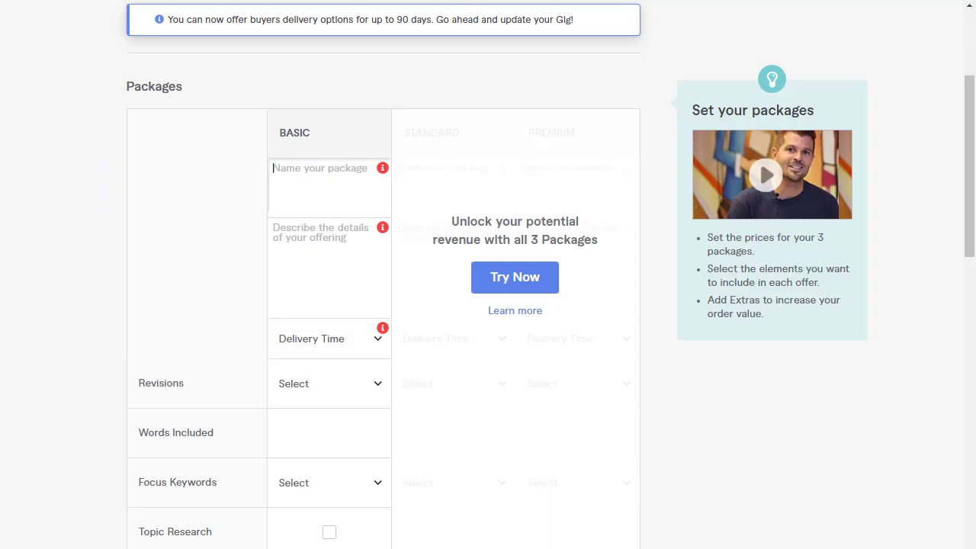
{"action": "type", "text": "Basic High-Quality Content"}
- Paste the sample package description into the Basic package, changing 600 words to 500
{"action": "left_click", "coordinate": [312, 242]}
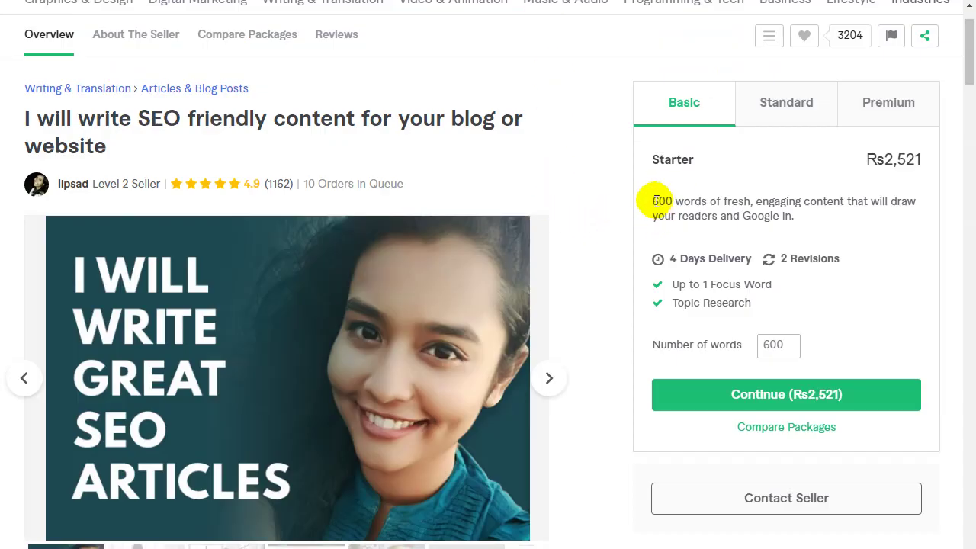
{"action": "left_click_drag", "start_coordinate": [653, 201], "coordinate": [799, 216]}
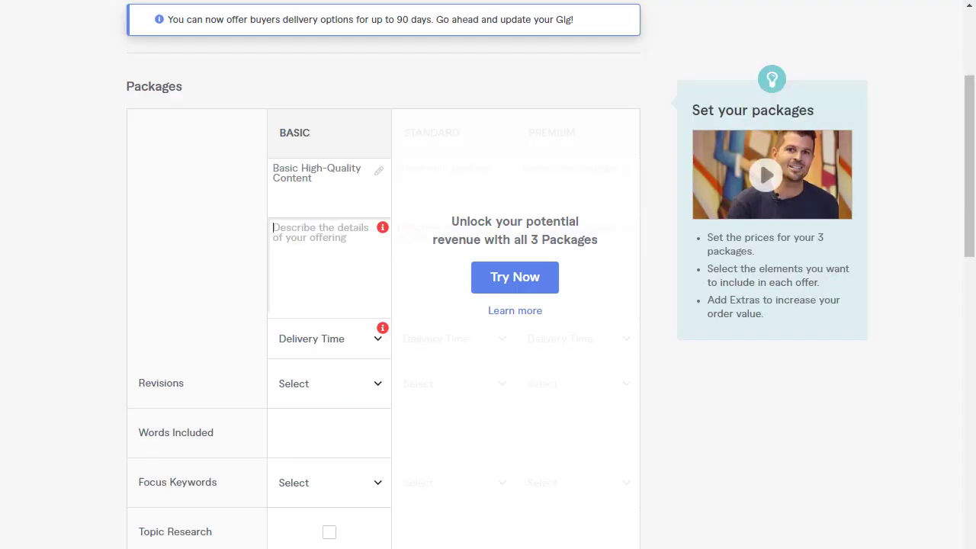
{"action": "type", "text": "600 words of fresh, engaging content that will draw your readers and Google in."}
{"action": "left_click", "coordinate": [269, 227]}
{"action": "key", "text": "Delete"}
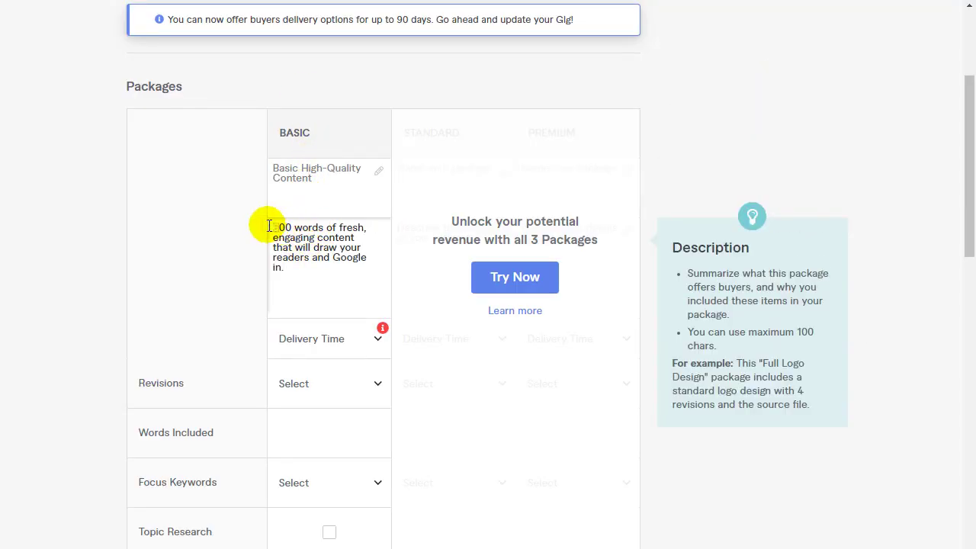
{"action": "type", "text": "5"}
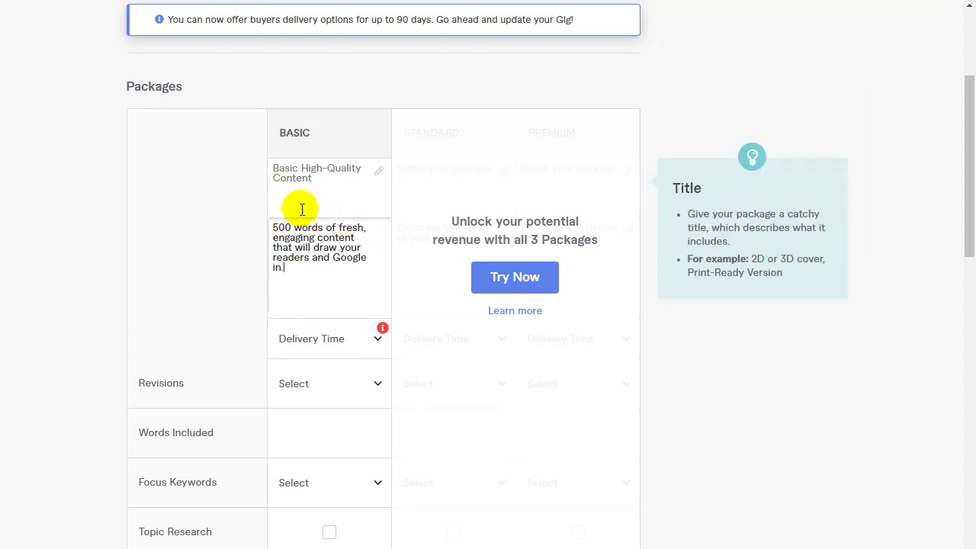
{"action": "scroll", "coordinate": [158, 230], "scroll_direction": "down", "scroll_amount": 2}
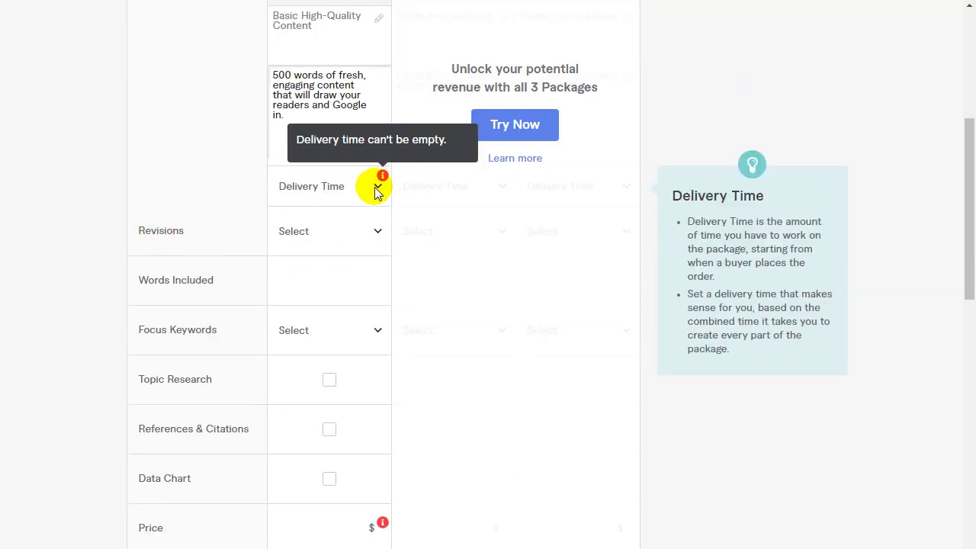
- Give the Basic package 2 days delivery and 1 revision
{"action": "left_click", "coordinate": [342, 191]}
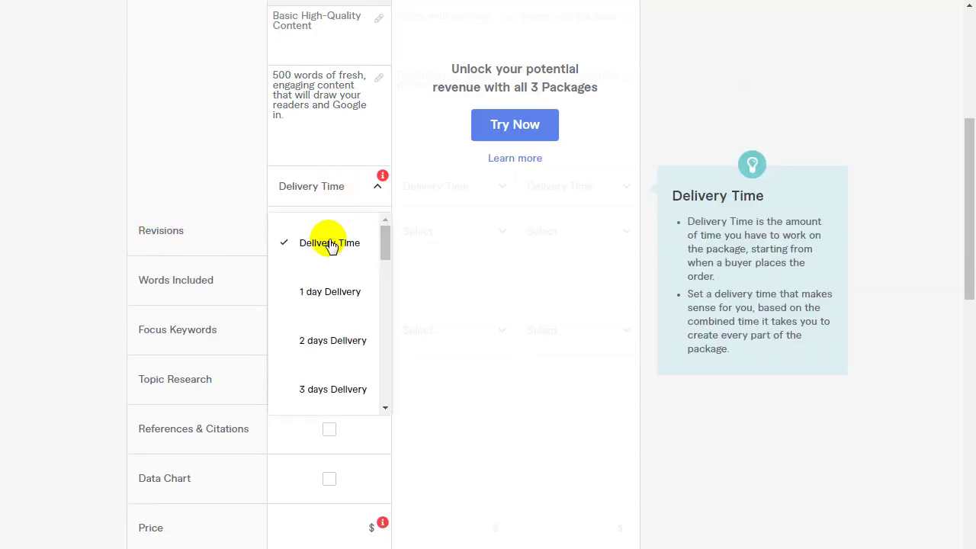
{"action": "left_click", "coordinate": [327, 335]}
{"action": "left_click", "coordinate": [315, 232]}
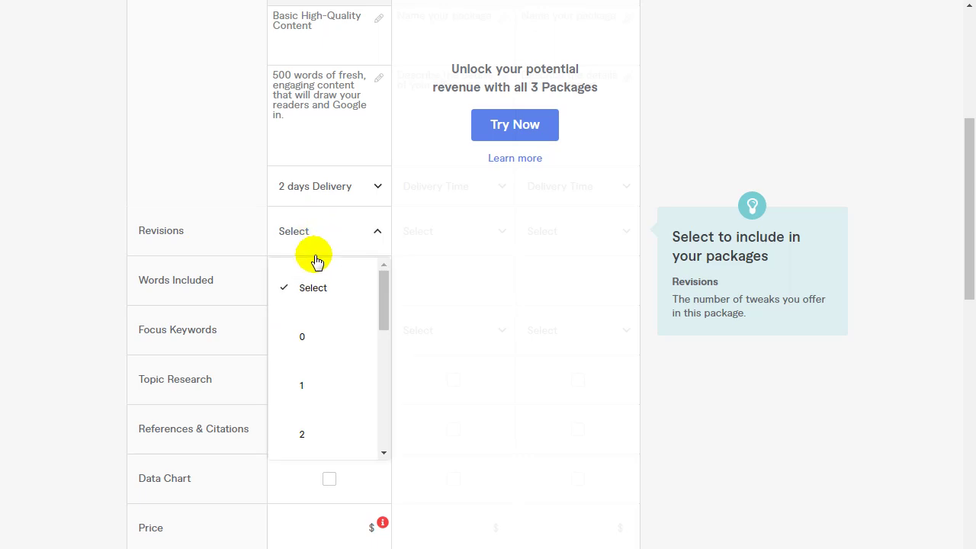
{"action": "left_click", "coordinate": [307, 379]}
{"action": "scroll", "coordinate": [124, 207], "scroll_direction": "down", "scroll_amount": 3}
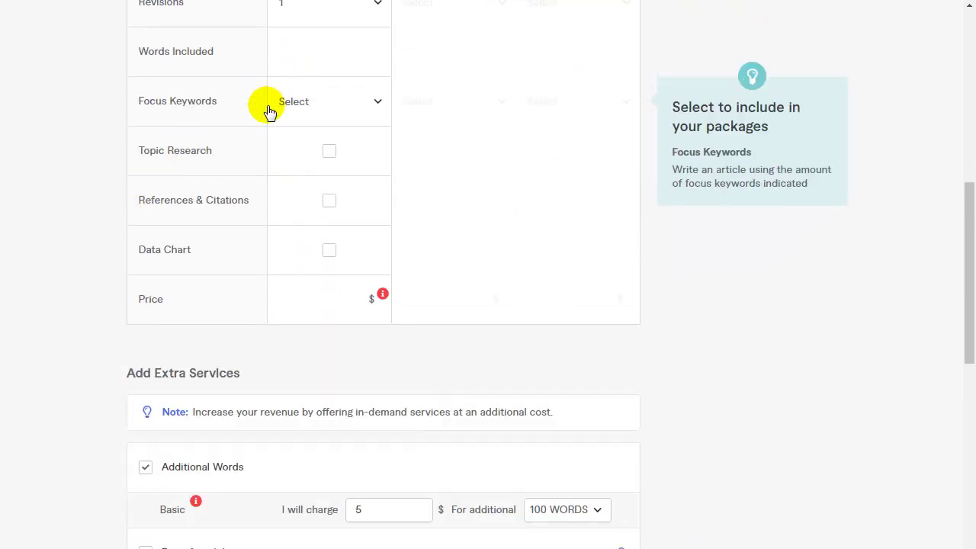
{"action": "left_click", "coordinate": [355, 49]}
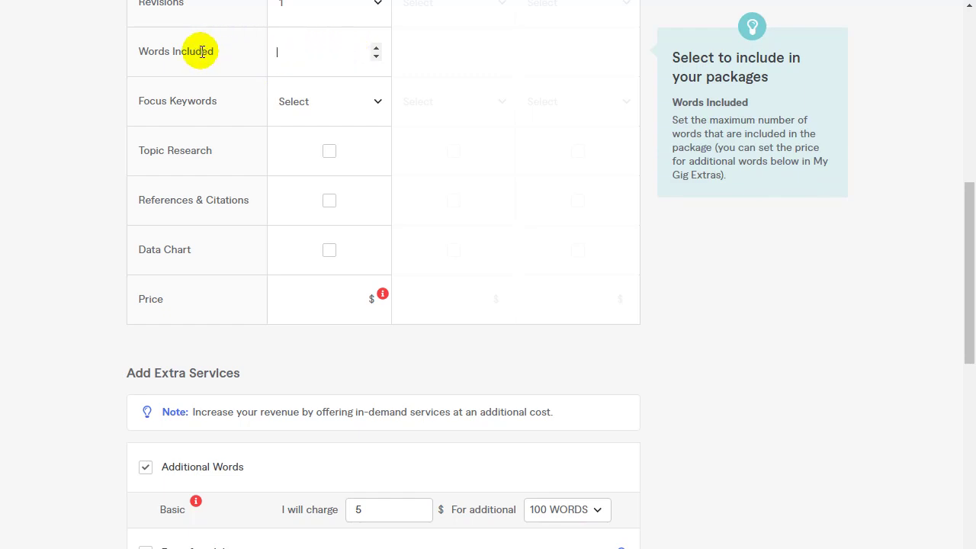
{"action": "scroll", "coordinate": [48, 127], "scroll_direction": "up", "scroll_amount": 1}
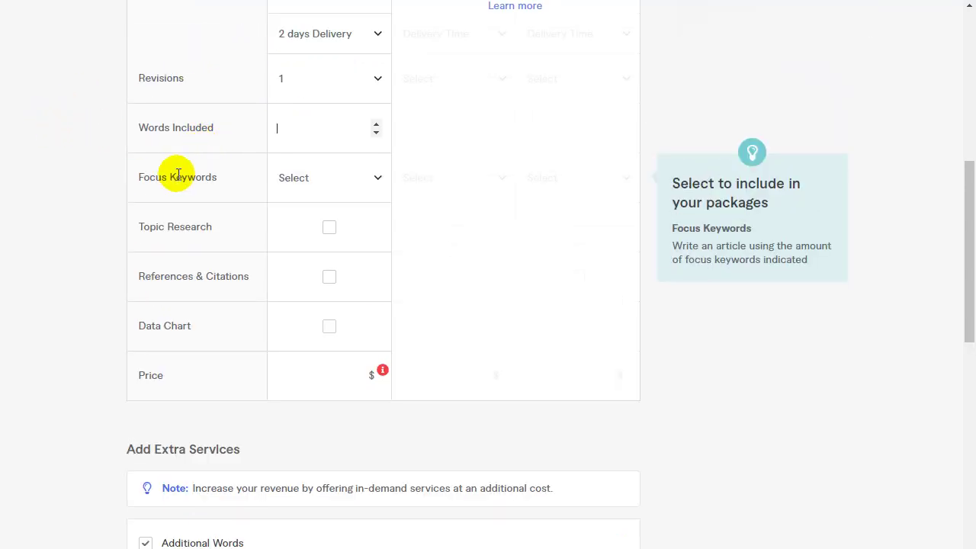
- Set focus keywords to 2 and the price to $5, and remove the Additional Words extra
{"action": "left_click", "coordinate": [372, 182]}
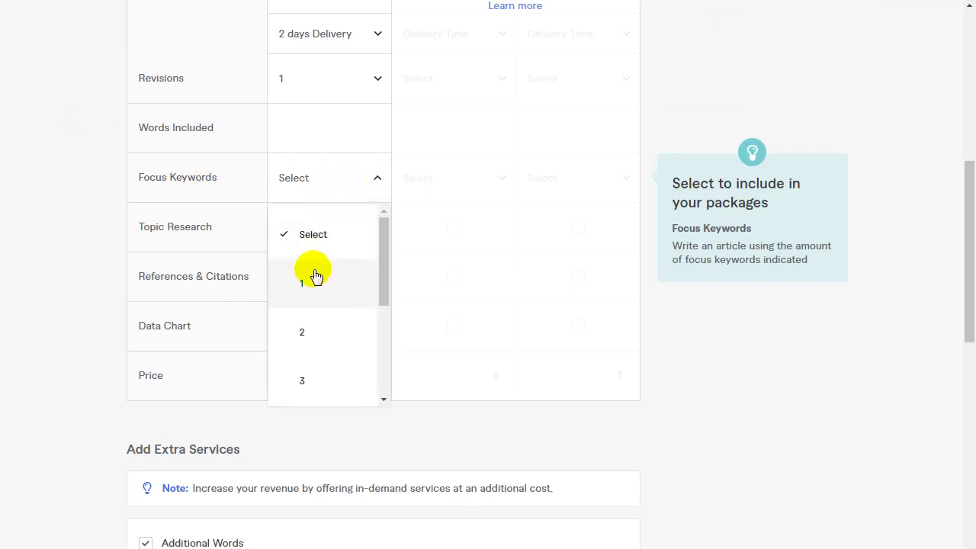
{"action": "left_click", "coordinate": [316, 277]}
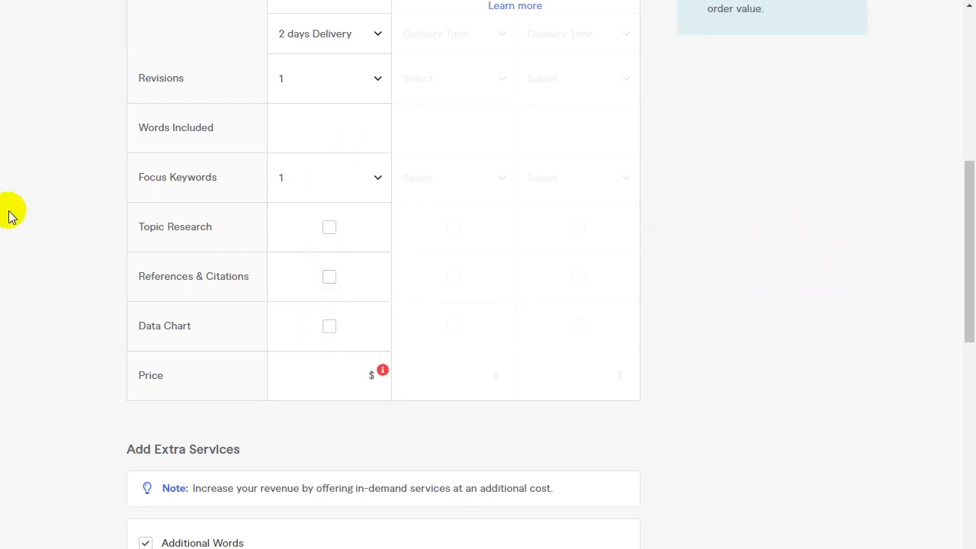
{"action": "mouse_move", "coordinate": [279, 176]}
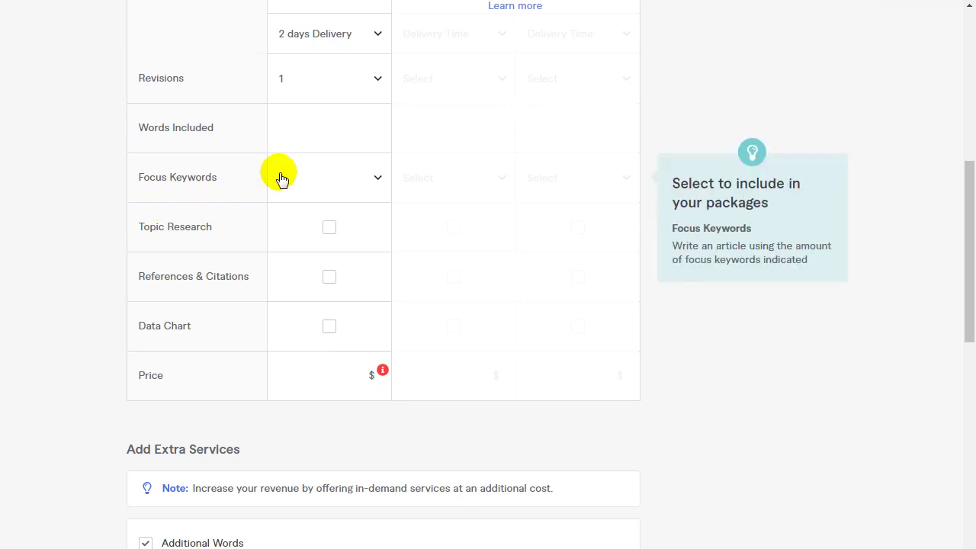
{"action": "left_click", "coordinate": [323, 183]}
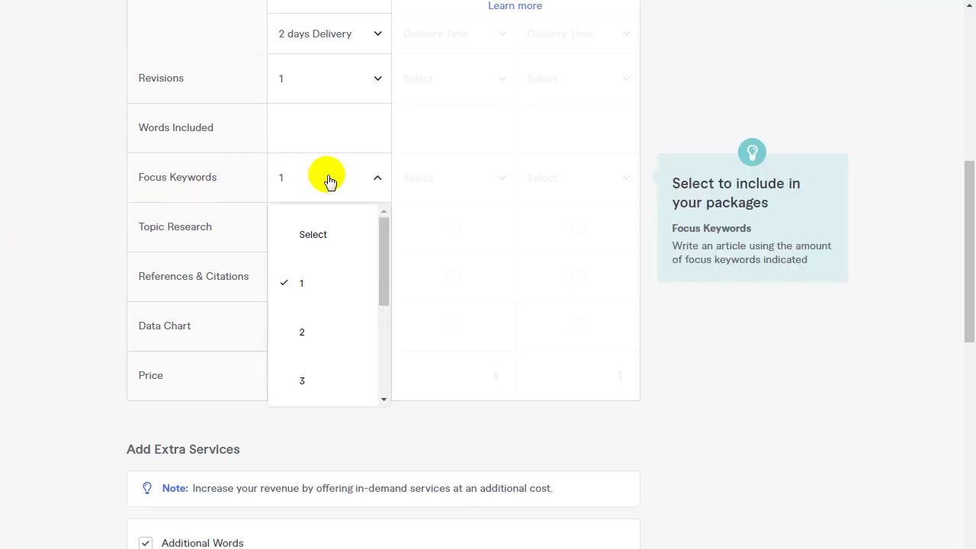
{"action": "left_click", "coordinate": [311, 328]}
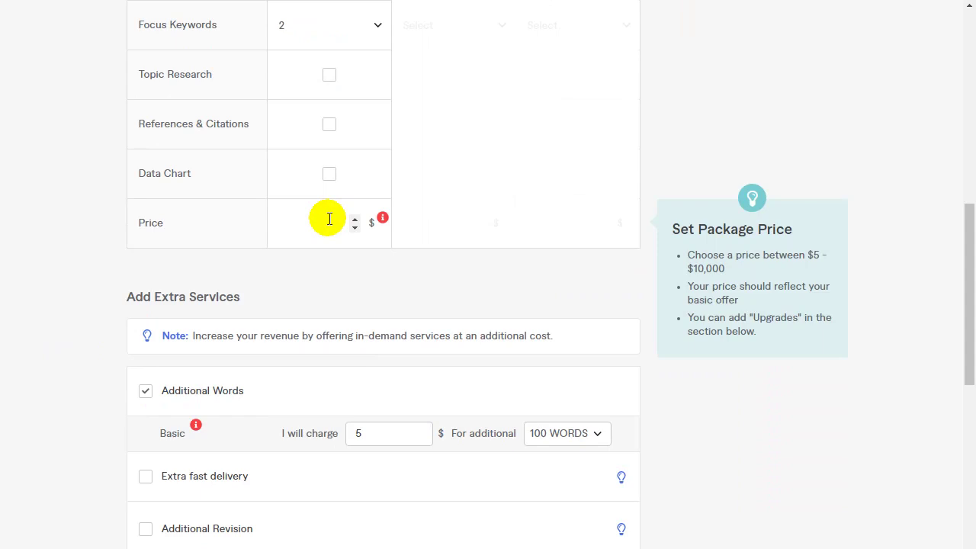
{"action": "left_click", "coordinate": [395, 273]}
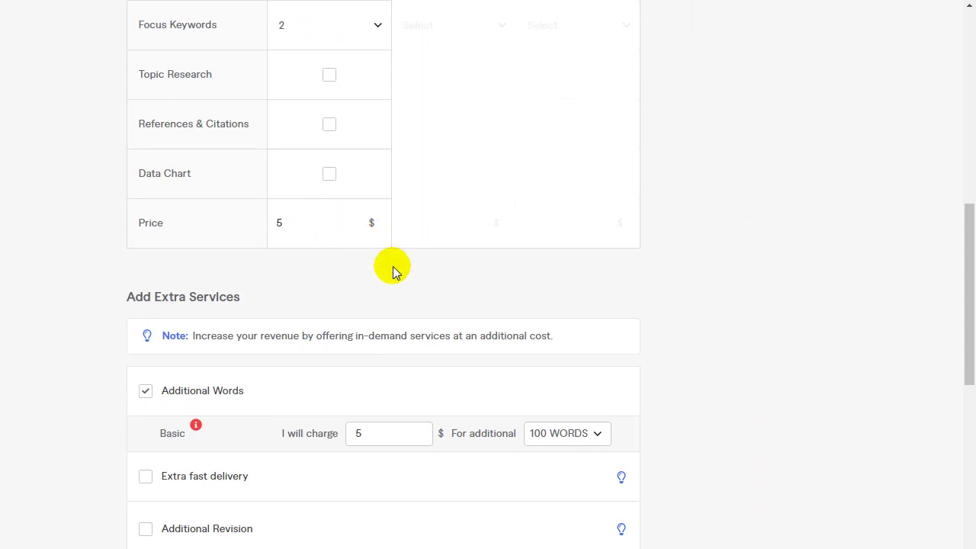
{"action": "scroll", "coordinate": [393, 273], "scroll_direction": "down", "scroll_amount": 2}
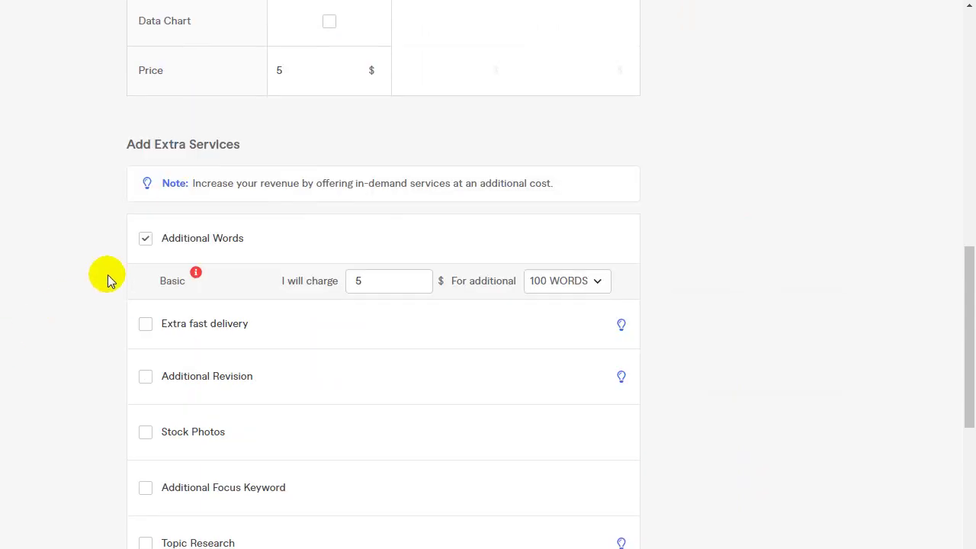
{"action": "left_click", "coordinate": [146, 241]}
- Save the package pricing and look over the Description & FAQ page
{"action": "scroll", "coordinate": [65, 267], "scroll_direction": "down", "scroll_amount": 5}
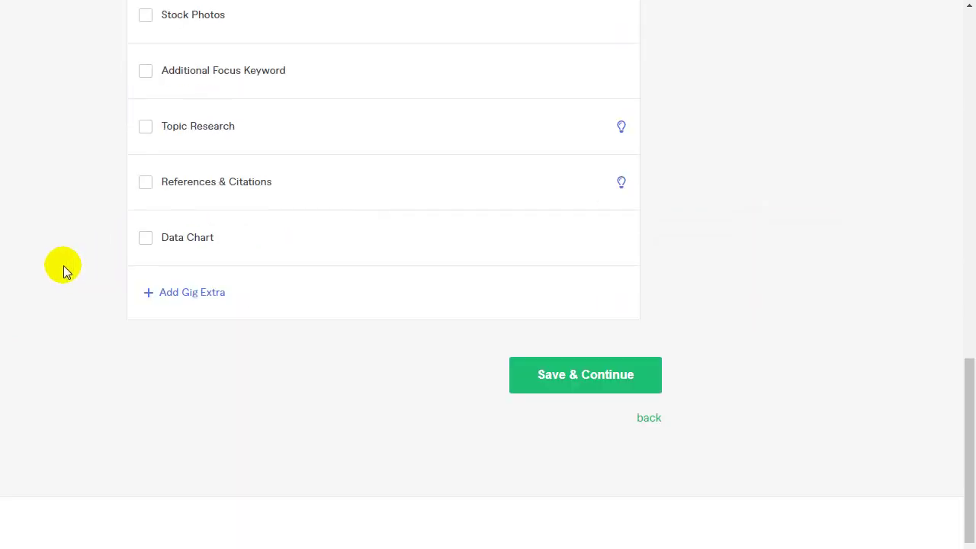
{"action": "left_click_drag", "start_coordinate": [965, 475], "coordinate": [968, 206]}
{"action": "left_click_drag", "start_coordinate": [965, 257], "coordinate": [968, 503]}
{"action": "left_click", "coordinate": [564, 297]}
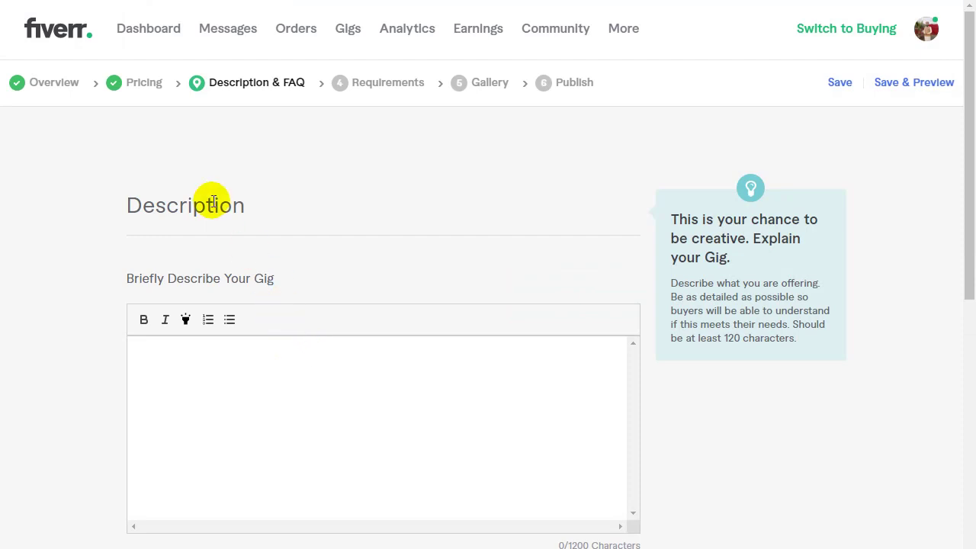
{"action": "left_click_drag", "start_coordinate": [971, 163], "coordinate": [970, 200]}
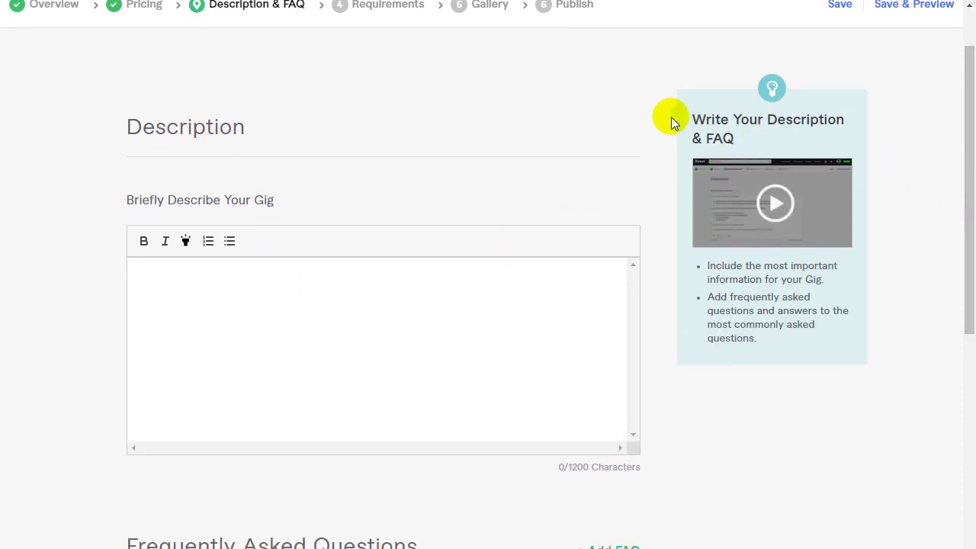
{"action": "mouse_move", "coordinate": [298, 120]}
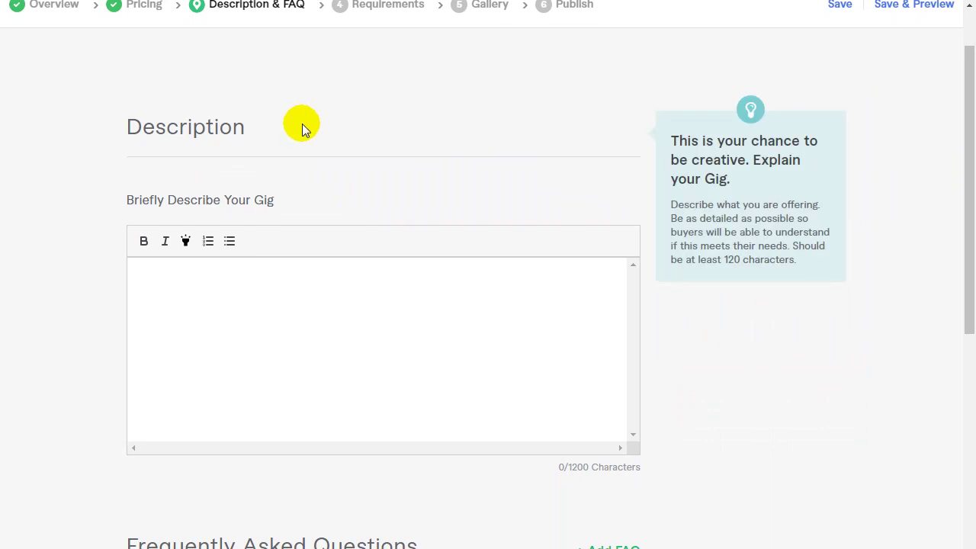
{"action": "left_click_drag", "start_coordinate": [965, 152], "coordinate": [968, 164]}
{"action": "mouse_move", "coordinate": [406, 110]}
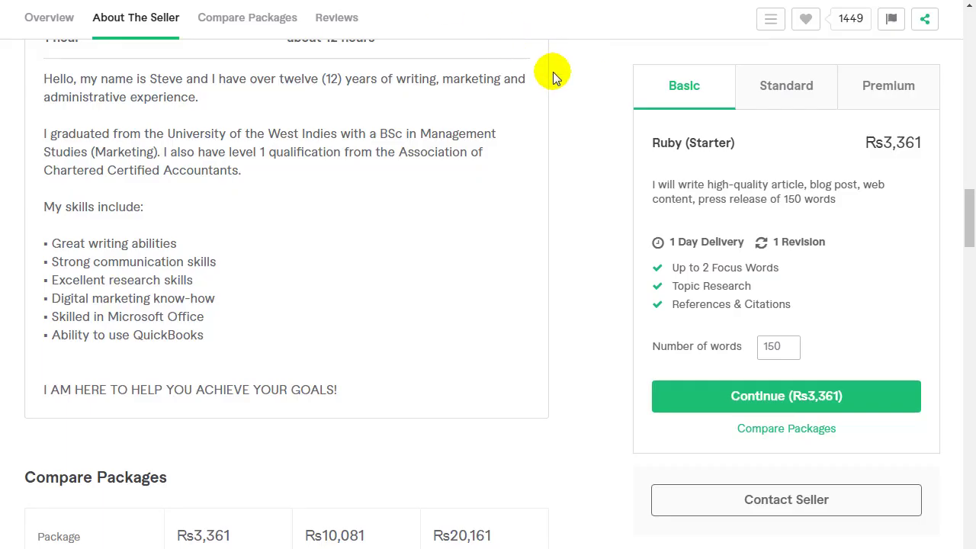
- Scroll through the example gig's About The Seller description
{"action": "left_click_drag", "start_coordinate": [968, 229], "coordinate": [969, 362]}
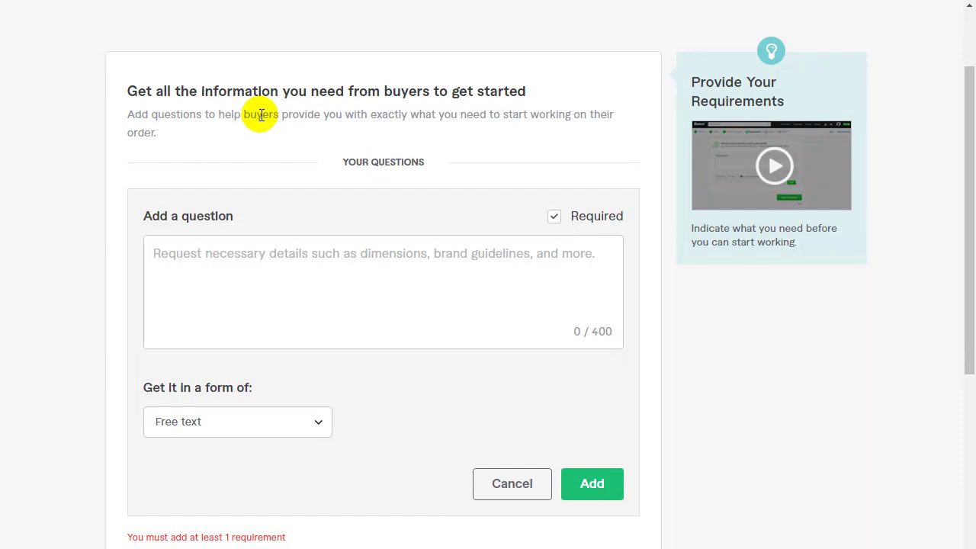
- Add the required Free text question 'Please provide complete information in word form.'
{"action": "left_click", "coordinate": [217, 260]}
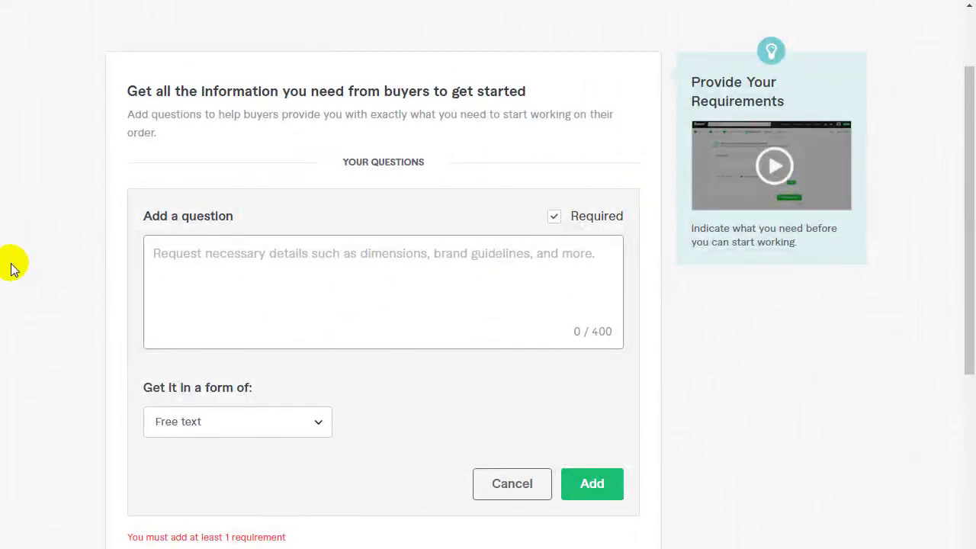
{"action": "scroll", "coordinate": [10, 270], "scroll_direction": "down", "scroll_amount": 1}
{"action": "left_click", "coordinate": [266, 355]}
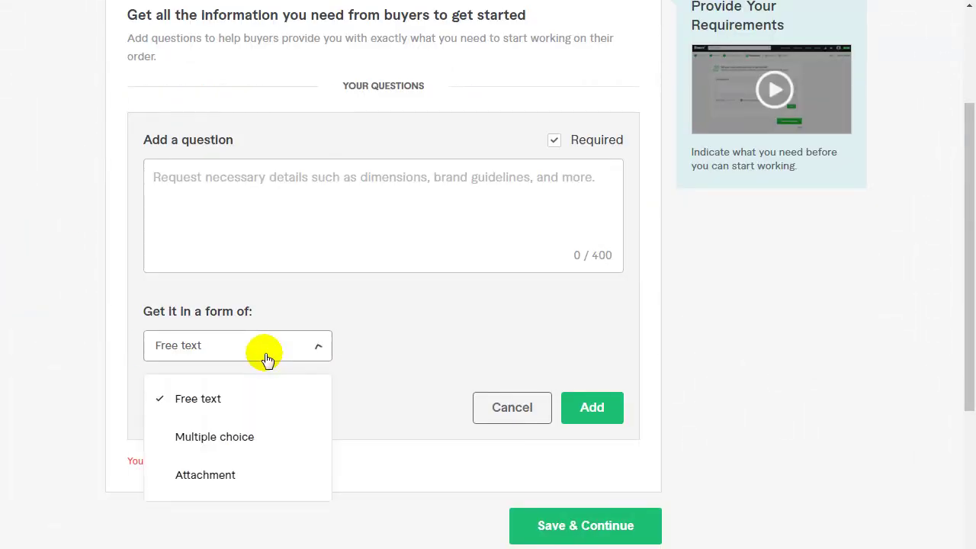
{"action": "left_click", "coordinate": [266, 355]}
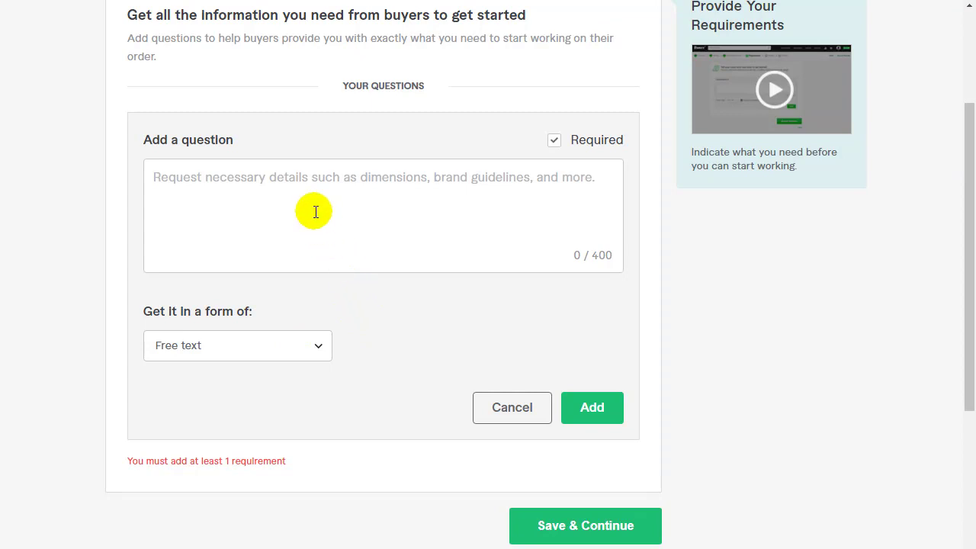
{"action": "left_click", "coordinate": [316, 183]}
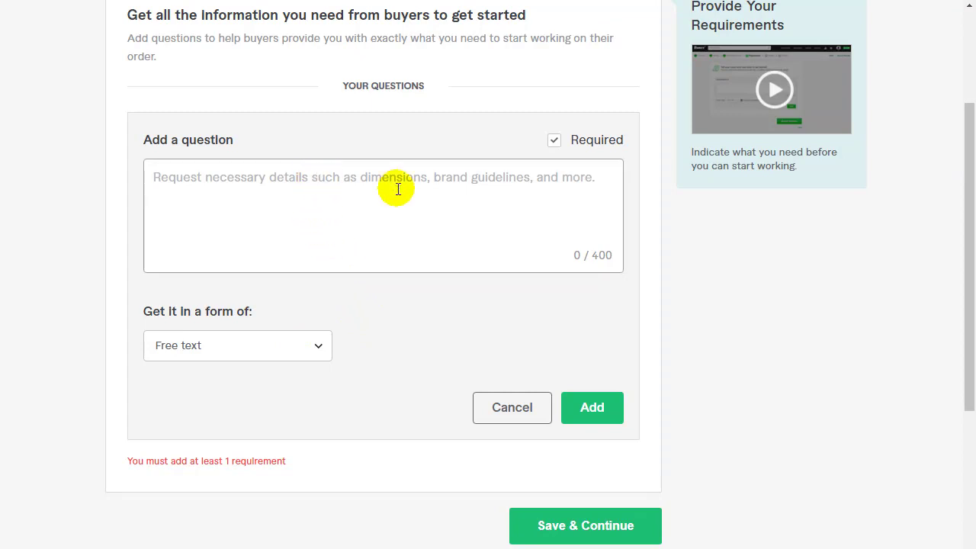
{"action": "left_click_drag", "start_coordinate": [969, 235], "coordinate": [960, 264]}
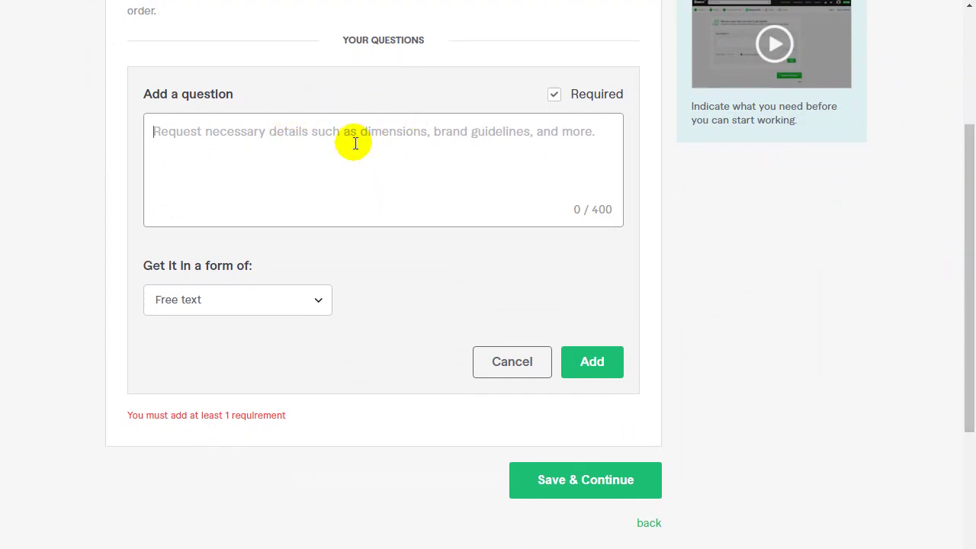
{"action": "type", "text": "Pl"}
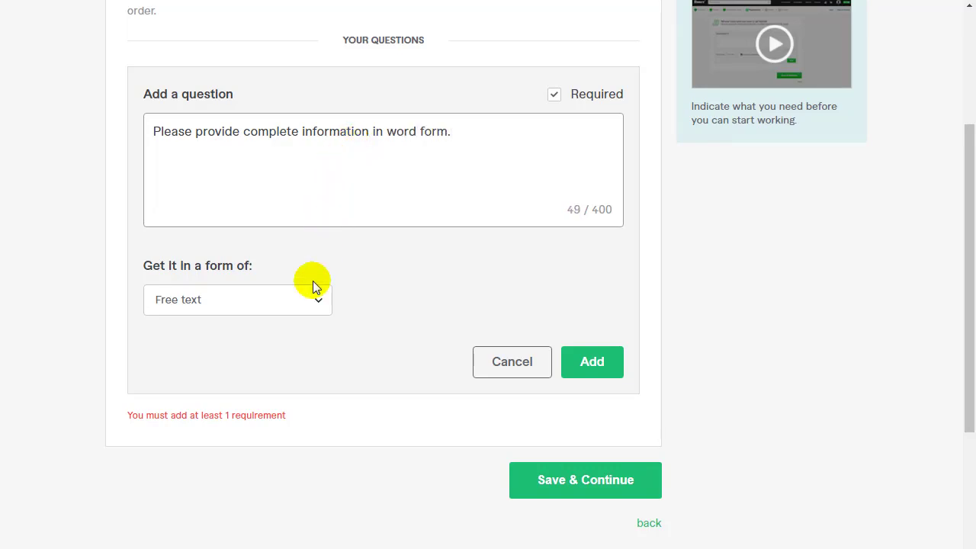
{"action": "left_click", "coordinate": [586, 361]}
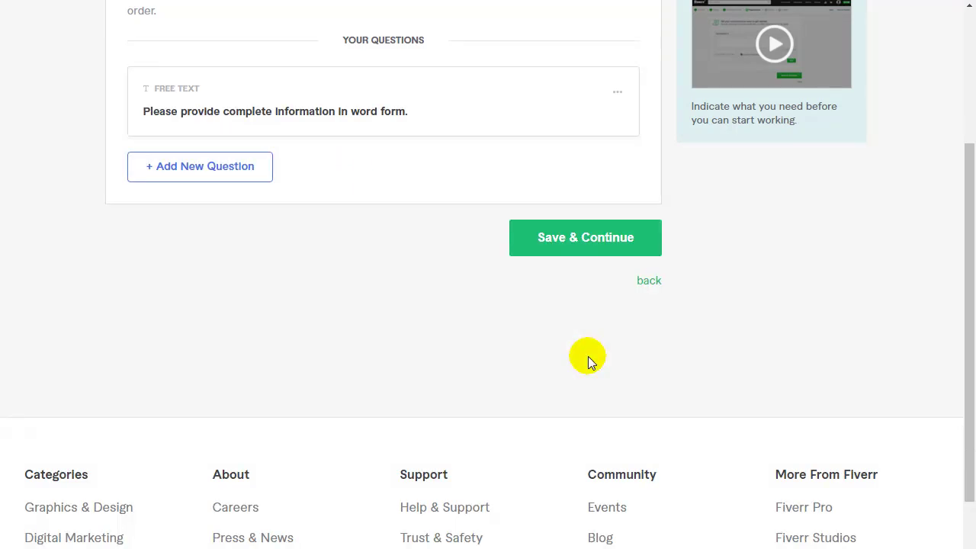
- Save the requirements, view an example gig's gallery images, then open Pexels
{"action": "left_click", "coordinate": [642, 231]}
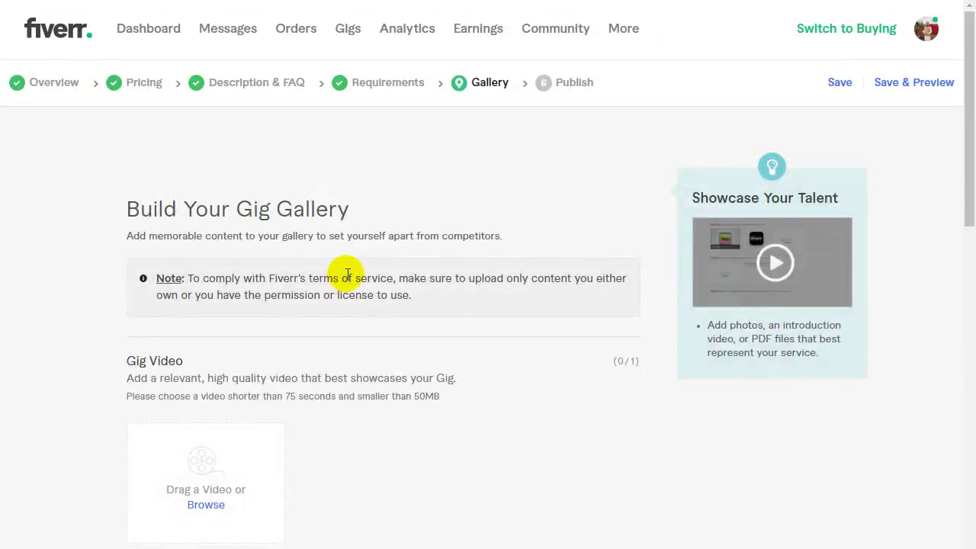
{"action": "scroll", "coordinate": [496, 275], "scroll_direction": "down", "scroll_amount": 1}
{"action": "scroll", "coordinate": [496, 276], "scroll_direction": "down", "scroll_amount": 1}
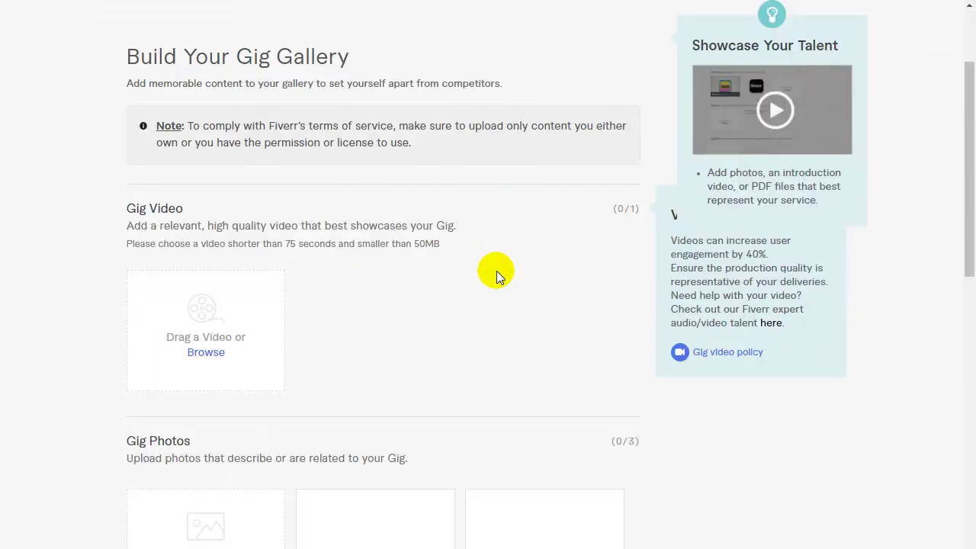
{"action": "scroll", "coordinate": [496, 275], "scroll_direction": "down", "scroll_amount": 2}
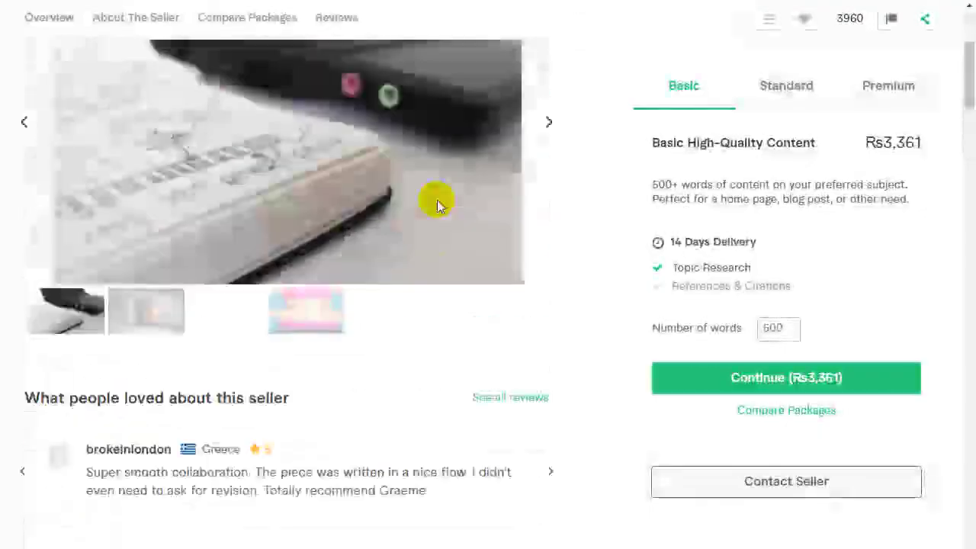
{"action": "scroll", "coordinate": [305, 202], "scroll_direction": "up", "scroll_amount": 1}
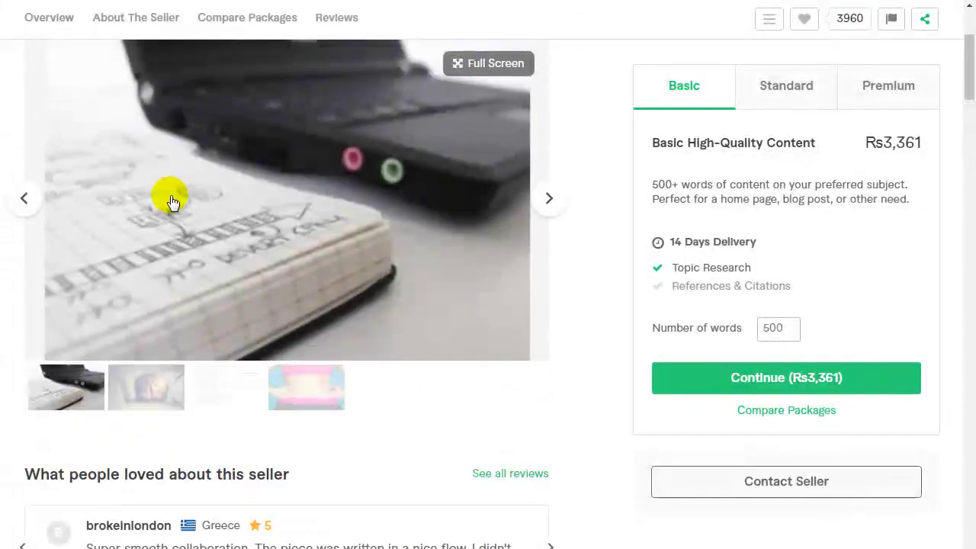
{"action": "left_click", "coordinate": [122, 389]}
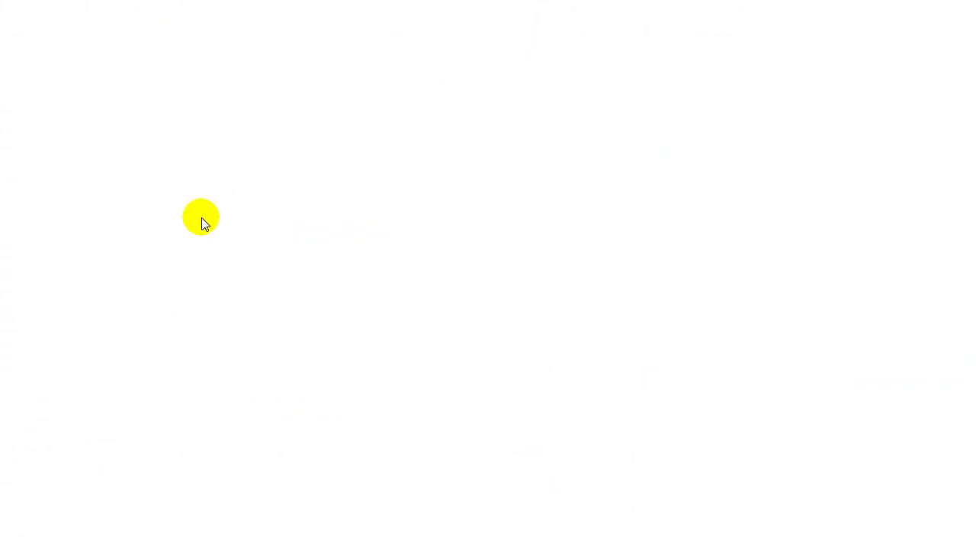
{"action": "type", "text": "pexels"}
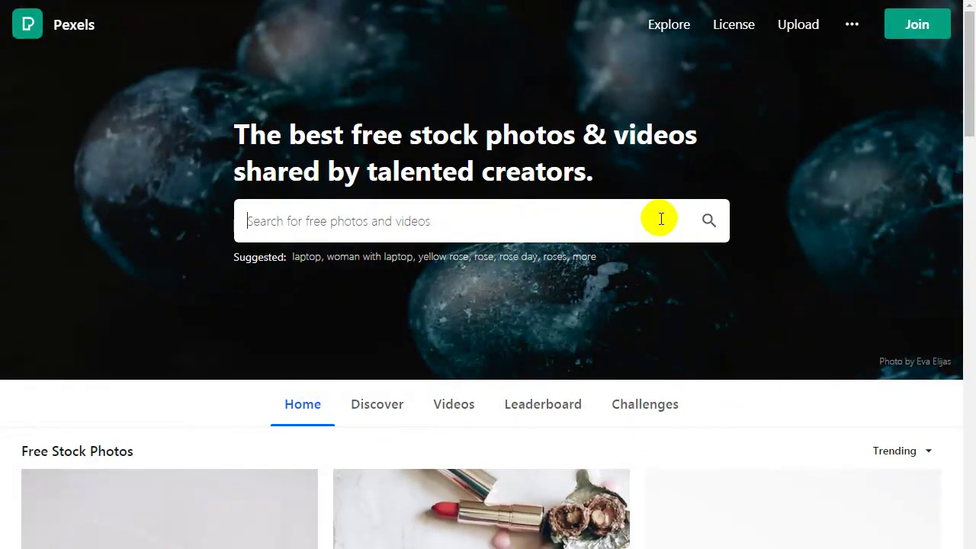
- Search Pexels for 'writing' photos and browse the results
{"action": "left_click", "coordinate": [410, 222]}
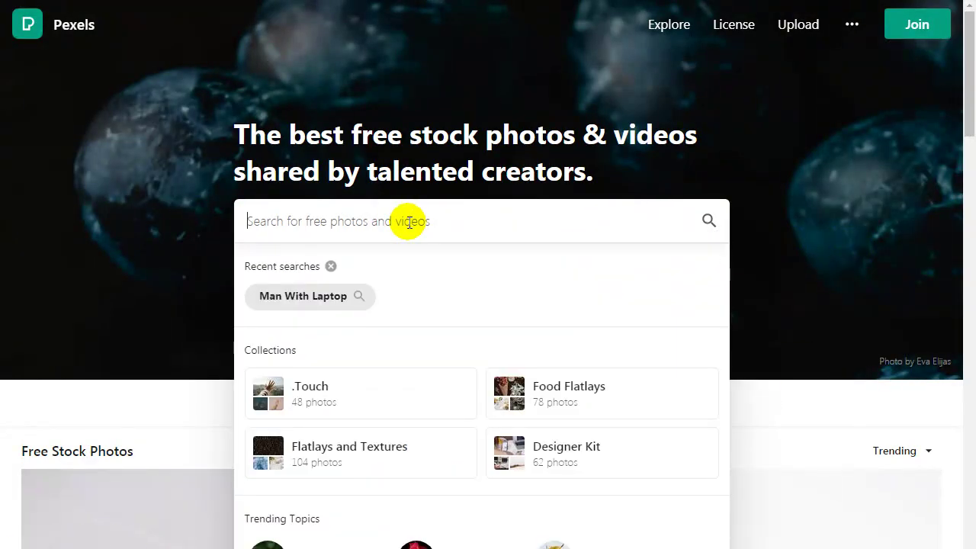
{"action": "type", "text": "writing"}
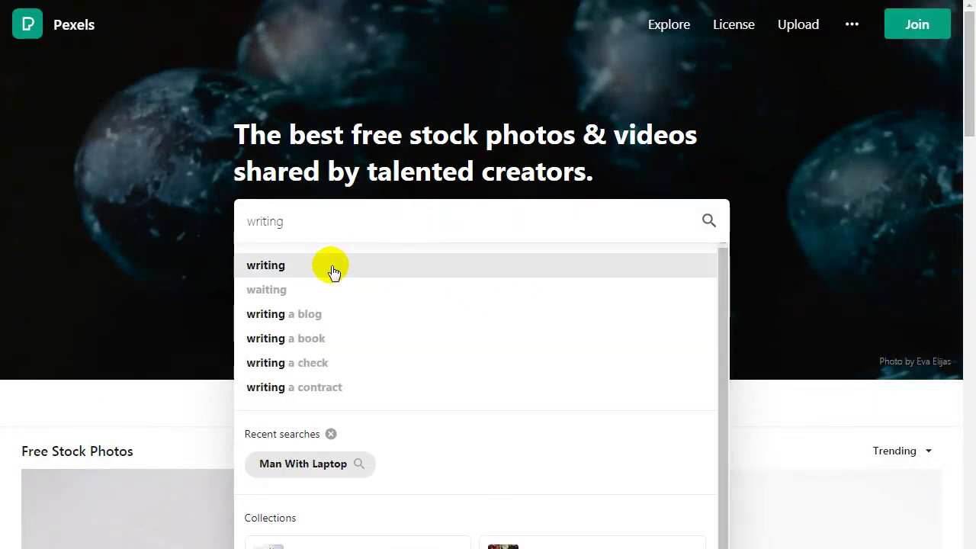
{"action": "key", "text": "Return"}
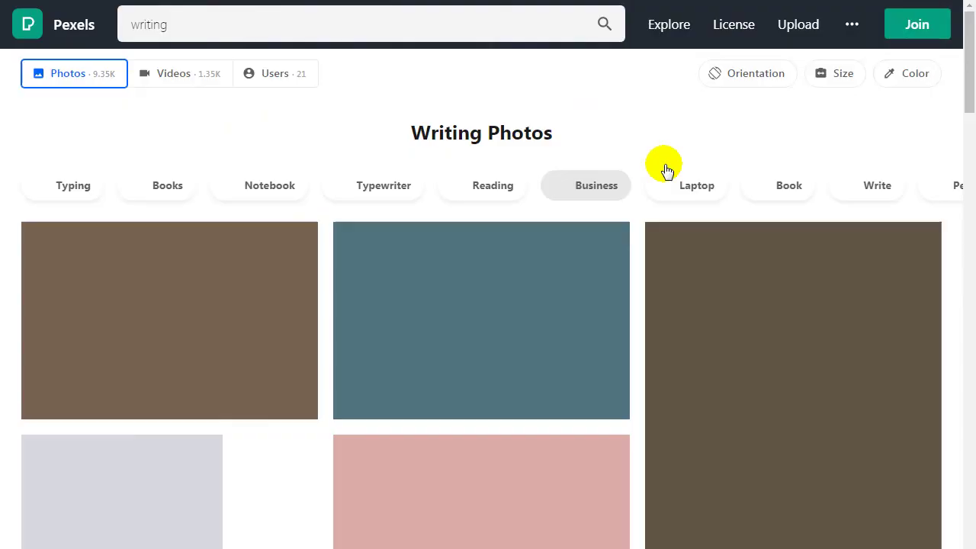
{"action": "scroll", "coordinate": [967, 54], "scroll_direction": "down", "scroll_amount": 2}
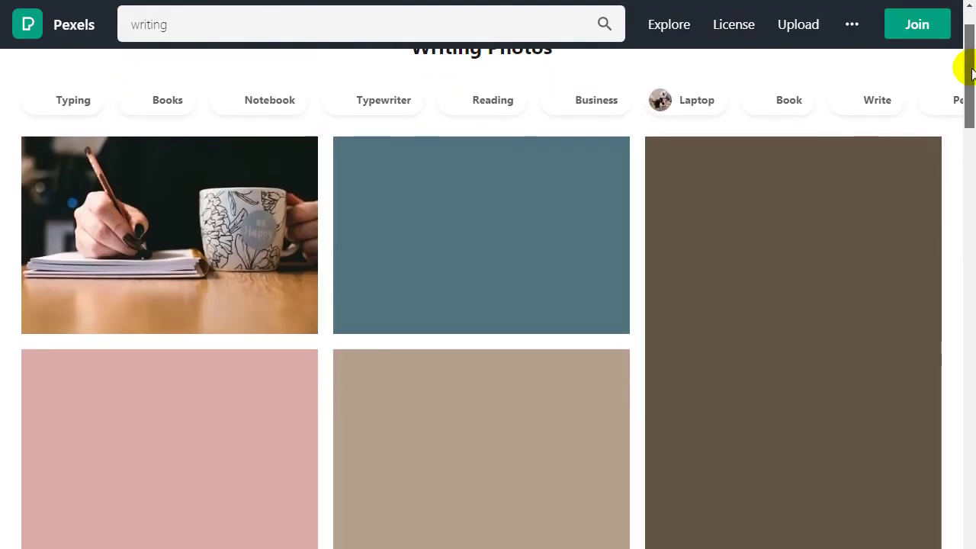
{"action": "left_click_drag", "start_coordinate": [962, 67], "coordinate": [970, 344]}
- Save the headphone, notebook-and-coffee and laptop picnic photos to the computer
{"action": "right_click", "coordinate": [752, 131]}
{"action": "key", "text": "Escape"}
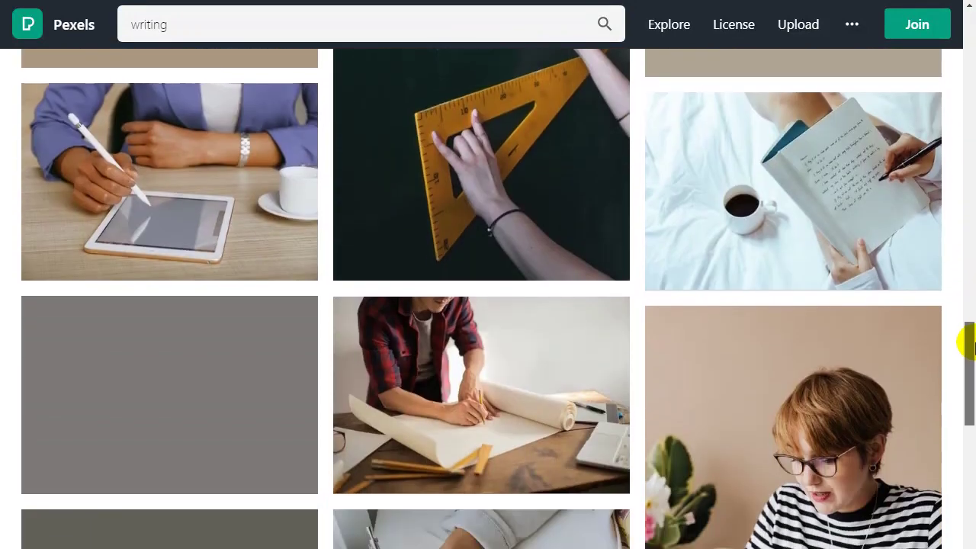
{"action": "scroll", "coordinate": [969, 337], "scroll_direction": "down", "scroll_amount": 1}
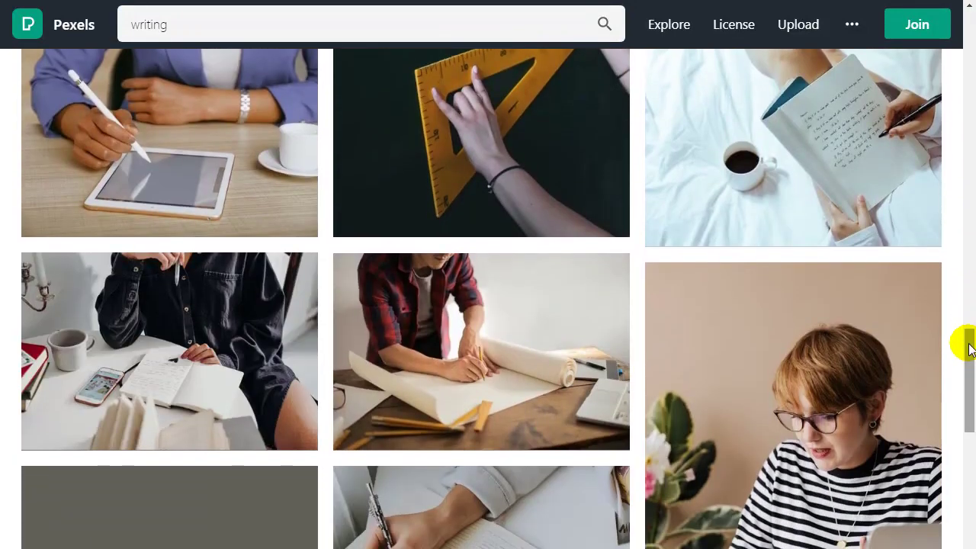
{"action": "right_click", "coordinate": [759, 126]}
{"action": "key", "text": "Escape"}
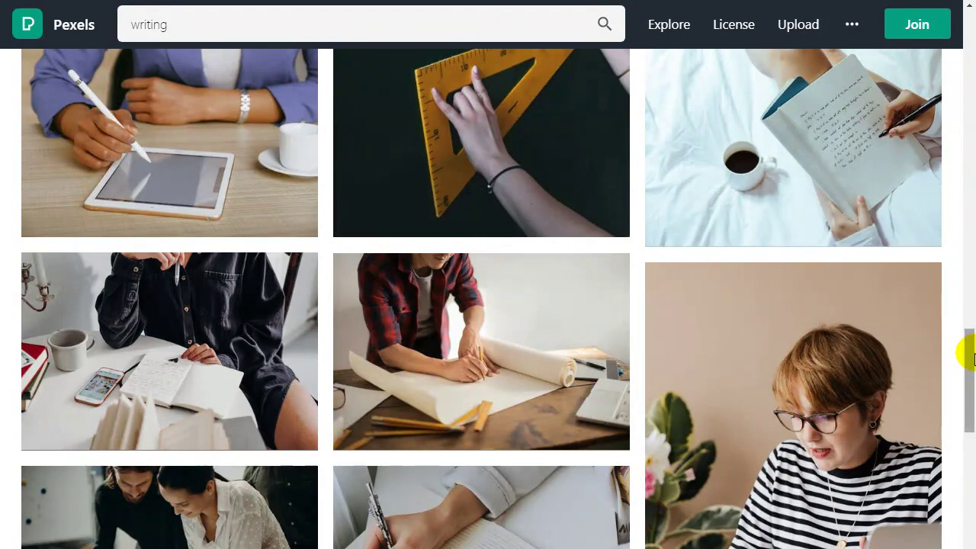
{"action": "left_click_drag", "start_coordinate": [969, 353], "coordinate": [962, 463]}
{"action": "scroll", "coordinate": [499, 349], "scroll_direction": "down", "scroll_amount": 3}
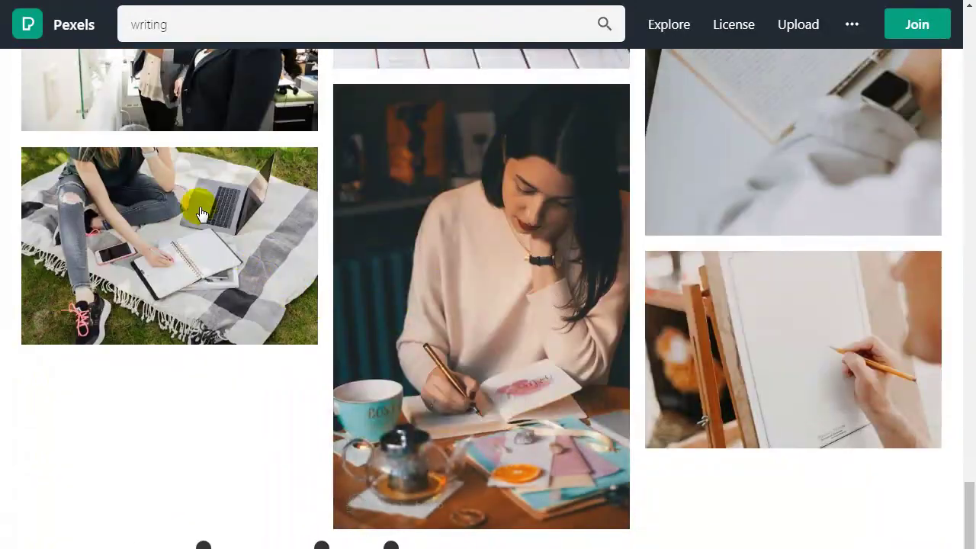
{"action": "right_click", "coordinate": [201, 213]}
{"action": "key", "text": "Escape"}
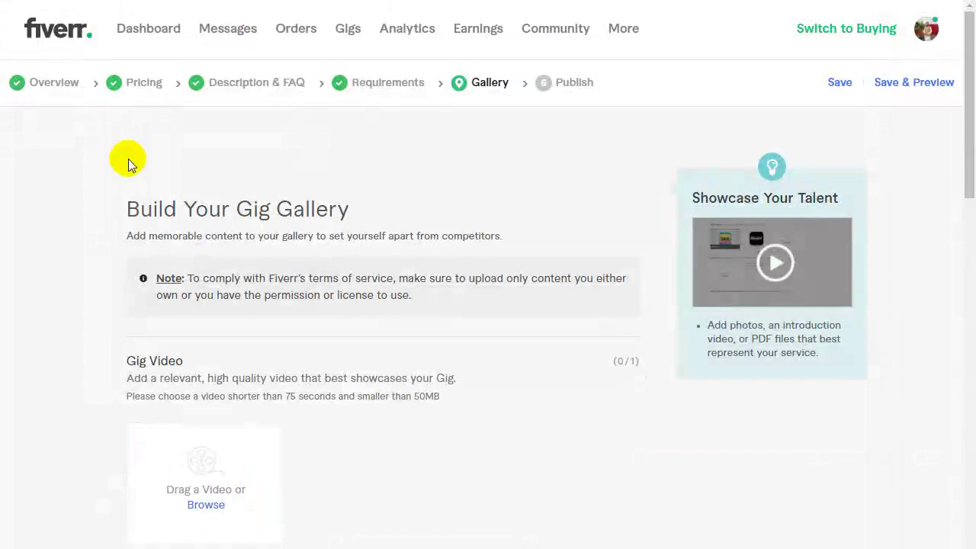
{"action": "scroll", "coordinate": [98, 207], "scroll_direction": "down", "scroll_amount": 4}
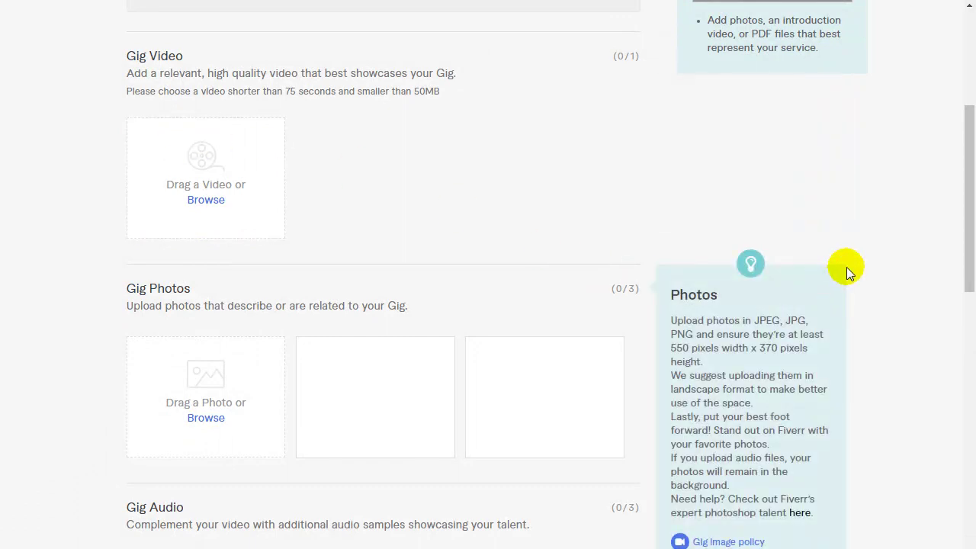
- Upload three writing photos from the Downloads folder as Gig Photos
{"action": "scroll", "coordinate": [970, 221], "scroll_direction": "down", "scroll_amount": 2}
{"action": "scroll", "coordinate": [970, 214], "scroll_direction": "down", "scroll_amount": 2}
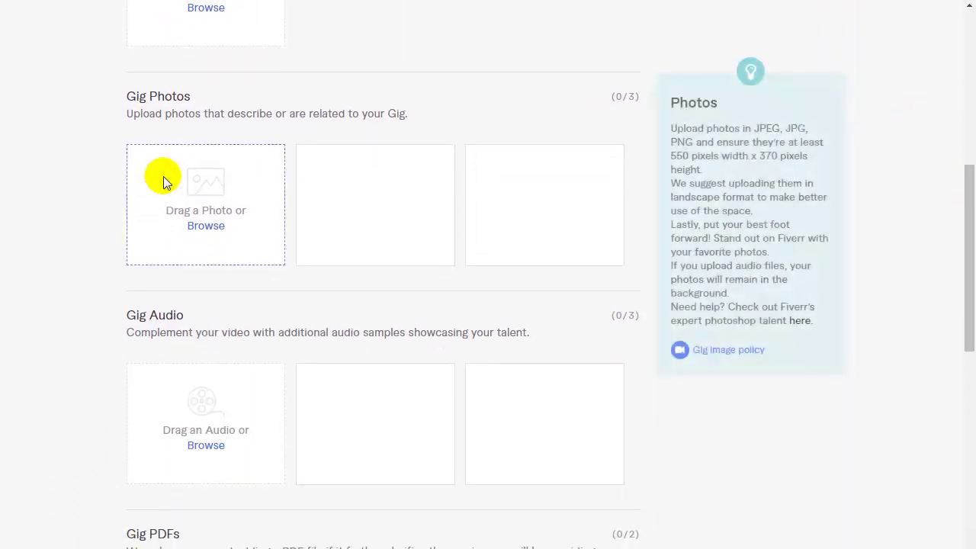
{"action": "left_click", "coordinate": [200, 229]}
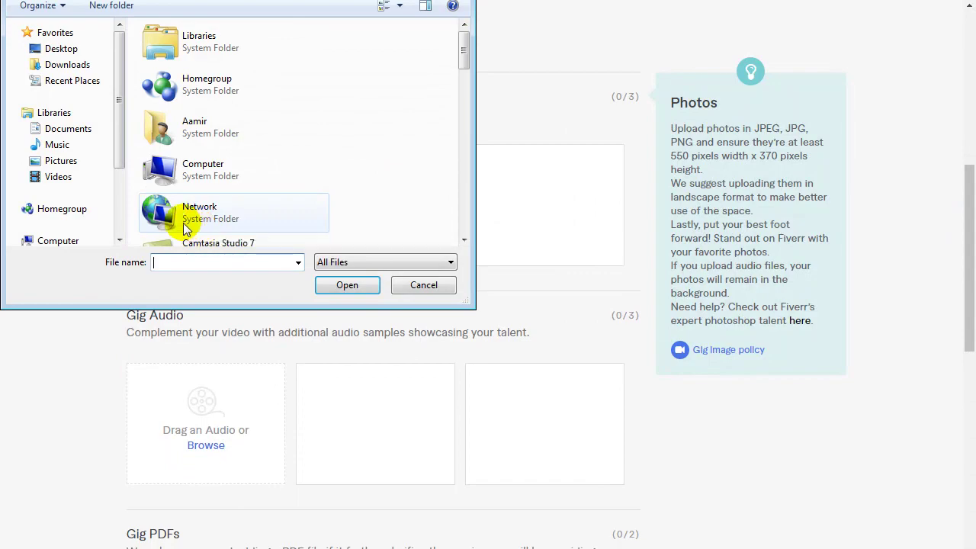
{"action": "left_click", "coordinate": [63, 64]}
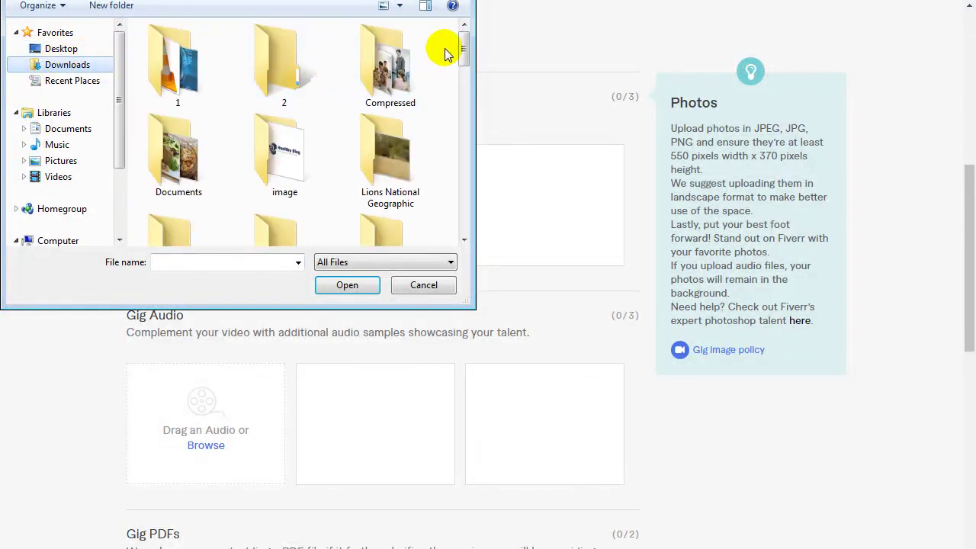
{"action": "left_click_drag", "start_coordinate": [462, 47], "coordinate": [460, 172]}
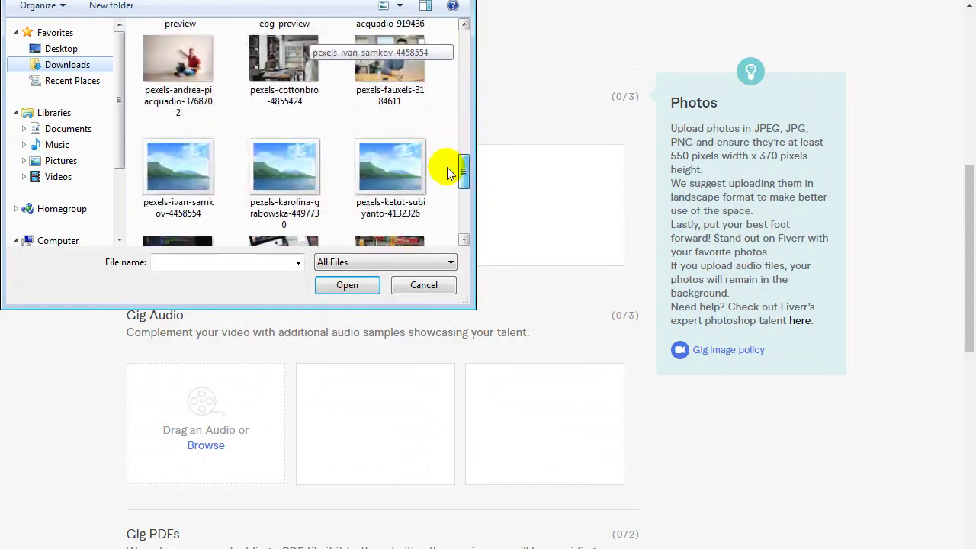
{"action": "left_click", "coordinate": [193, 173]}
{"action": "left_click", "coordinate": [267, 170], "text": "ctrl"}
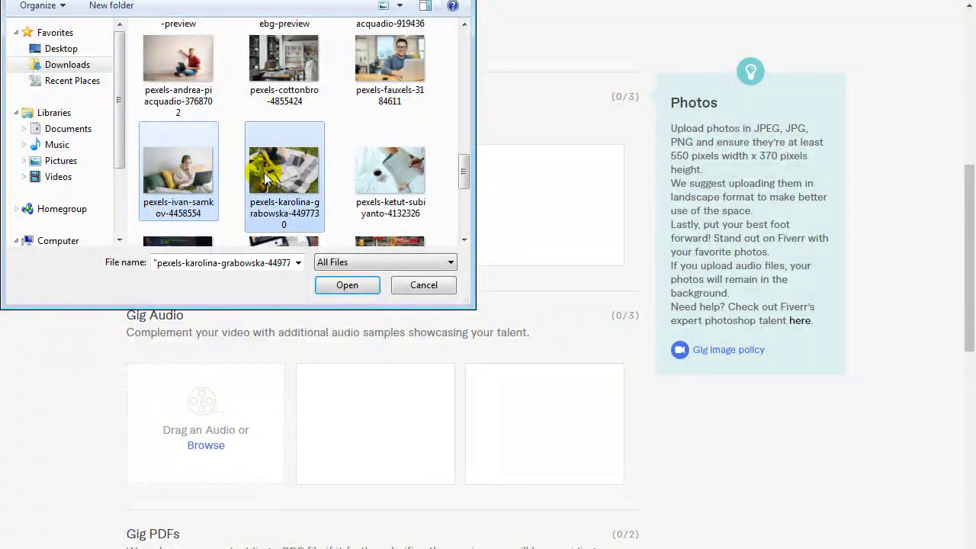
{"action": "left_click", "coordinate": [370, 180], "text": "ctrl"}
{"action": "left_click", "coordinate": [347, 285]}
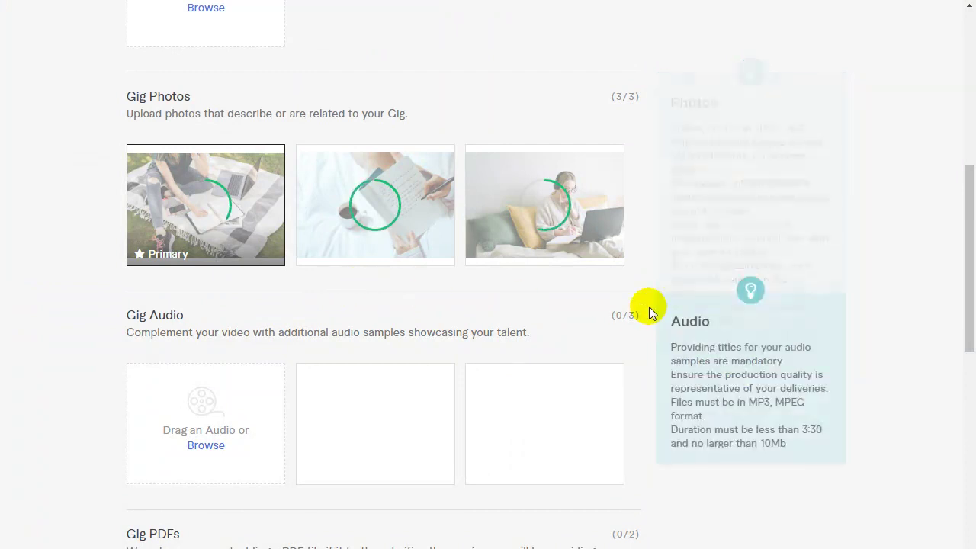
- Review the uploaded gallery and save the Gallery step
{"action": "mouse_move", "coordinate": [174, 177]}
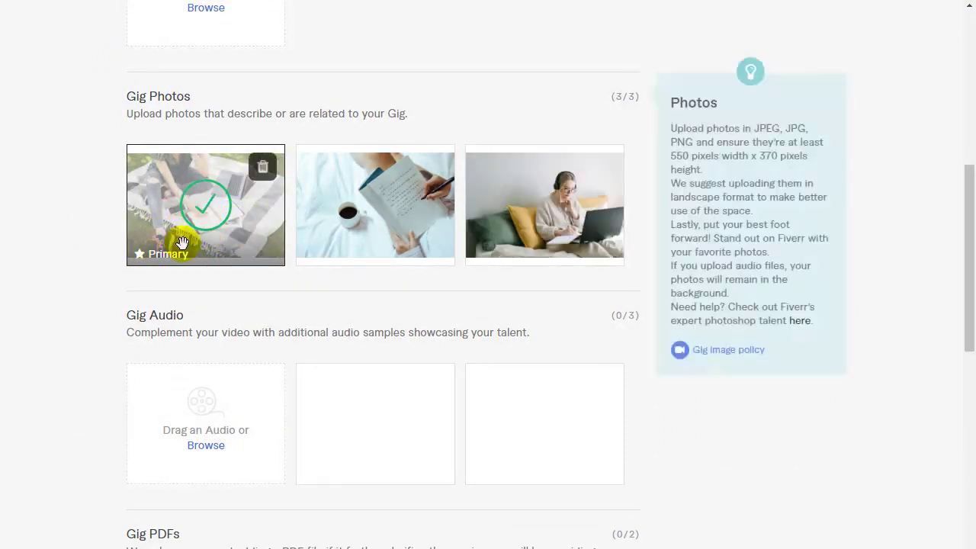
{"action": "scroll", "coordinate": [76, 258], "scroll_direction": "down", "scroll_amount": 2}
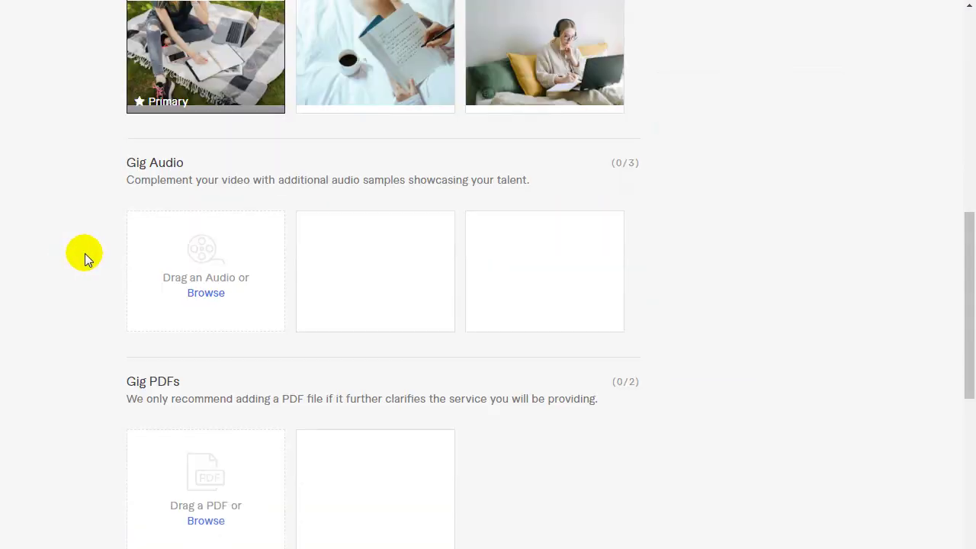
{"action": "scroll", "coordinate": [122, 222], "scroll_direction": "down", "scroll_amount": 2}
{"action": "mouse_move", "coordinate": [163, 22]}
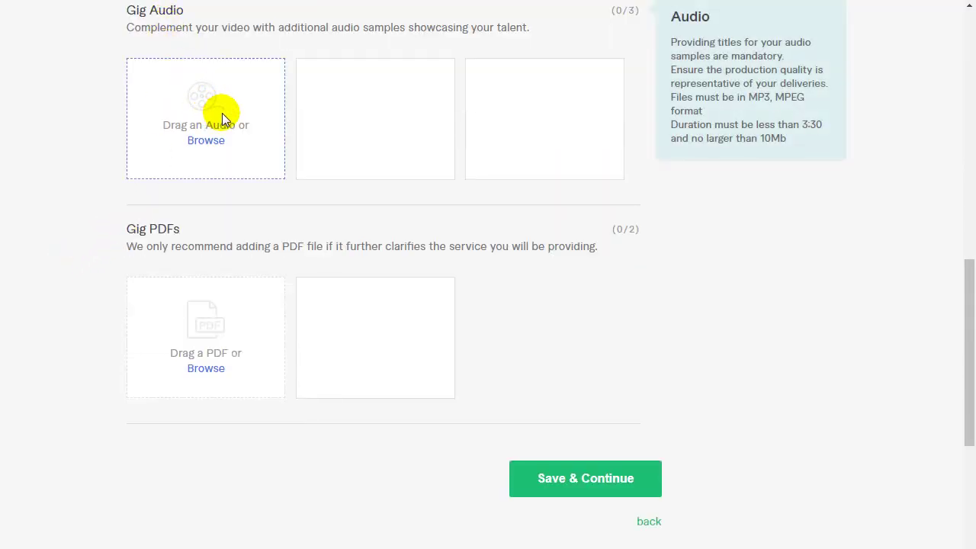
{"action": "mouse_move", "coordinate": [183, 244]}
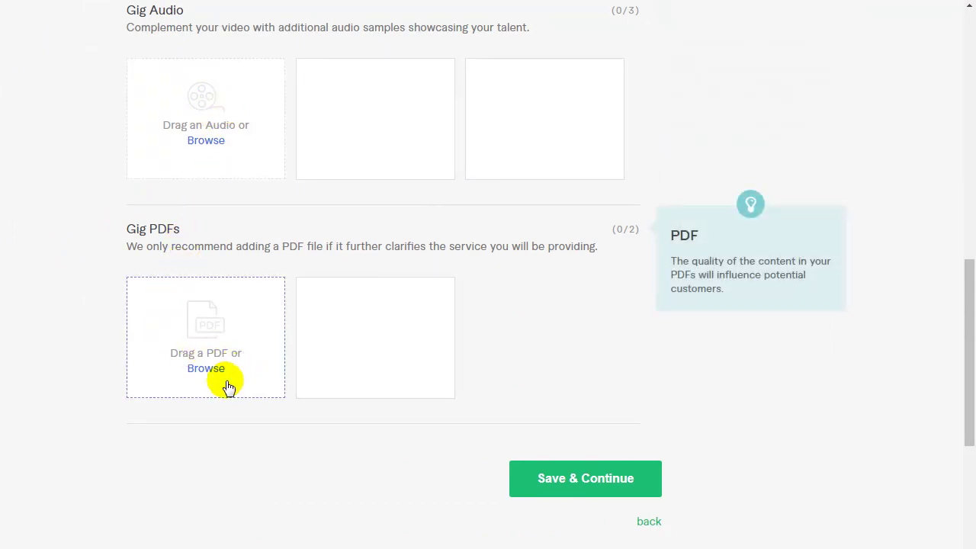
{"action": "left_click", "coordinate": [575, 478]}
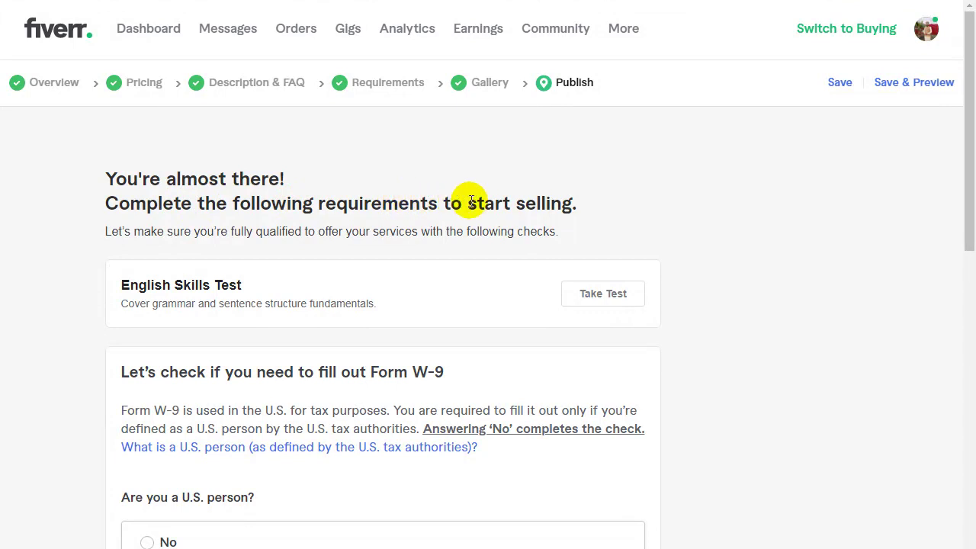
- Answer No to 'Are you a U.S. person?', save it, and dismiss the confirmation
{"action": "scroll", "coordinate": [473, 213], "scroll_direction": "down", "scroll_amount": 1}
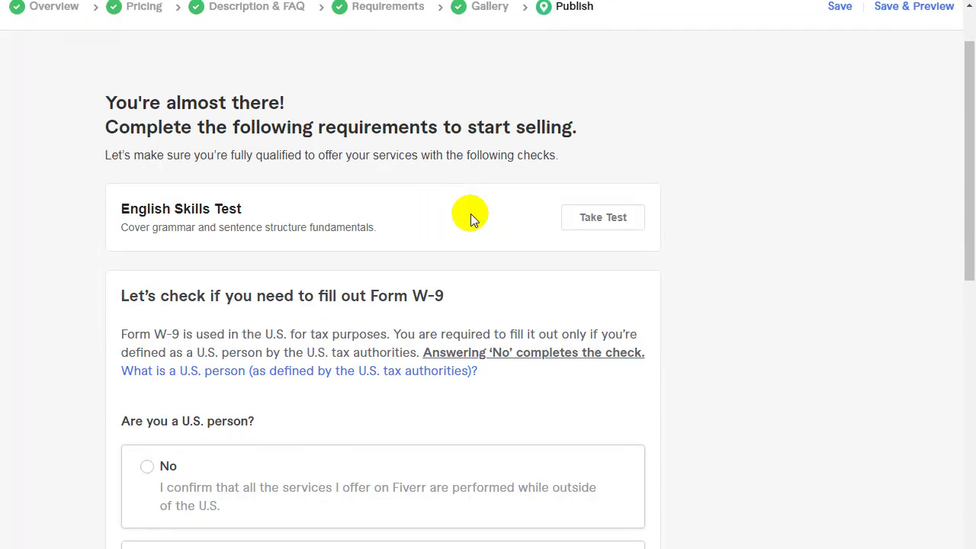
{"action": "scroll", "coordinate": [839, 320], "scroll_direction": "down", "scroll_amount": 2}
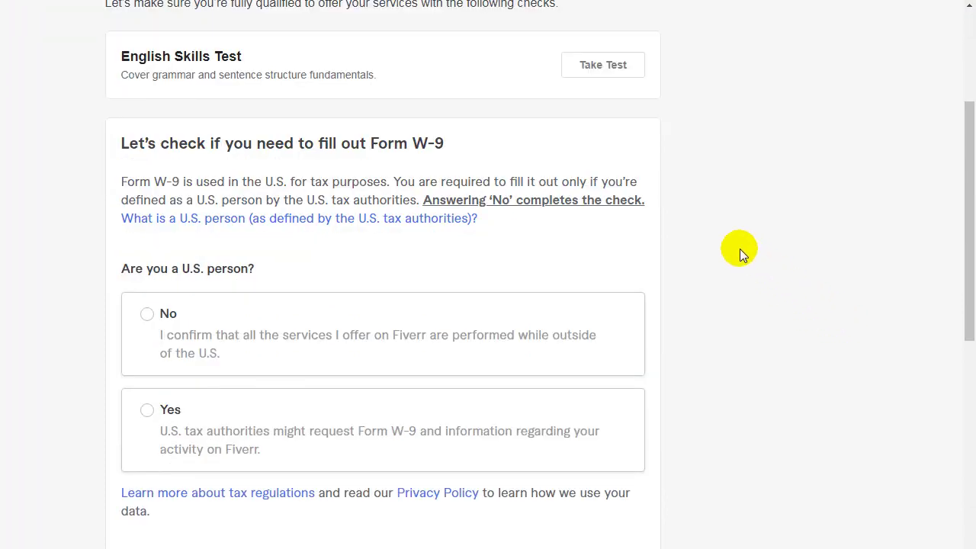
{"action": "scroll", "coordinate": [740, 248], "scroll_direction": "down", "scroll_amount": 3}
{"action": "left_click_drag", "start_coordinate": [969, 238], "coordinate": [965, 175]}
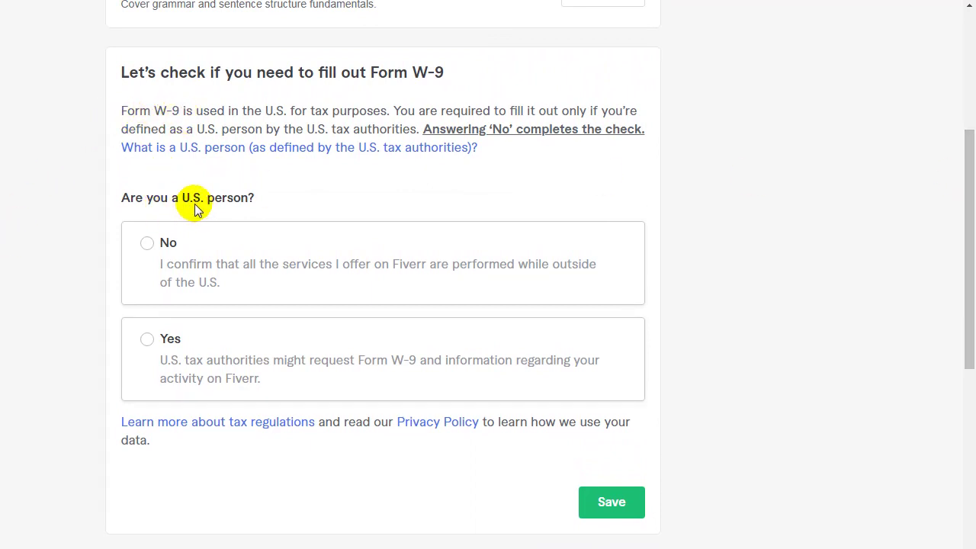
{"action": "left_click", "coordinate": [147, 244]}
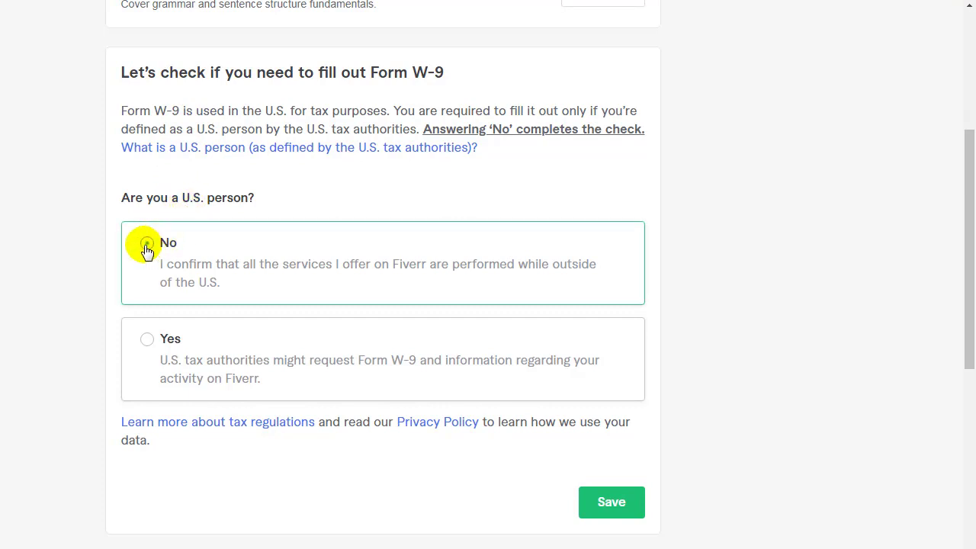
{"action": "left_click", "coordinate": [602, 505]}
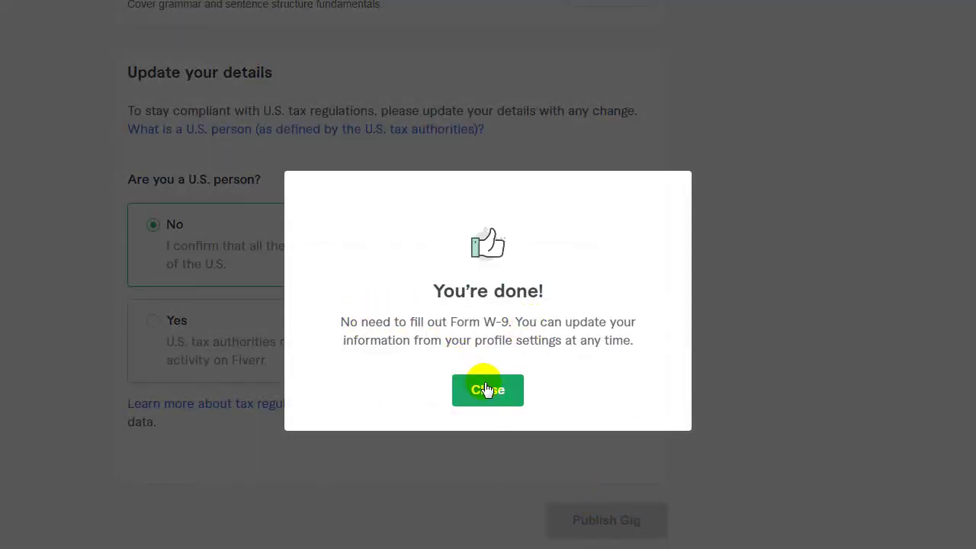
{"action": "left_click", "coordinate": [488, 390]}
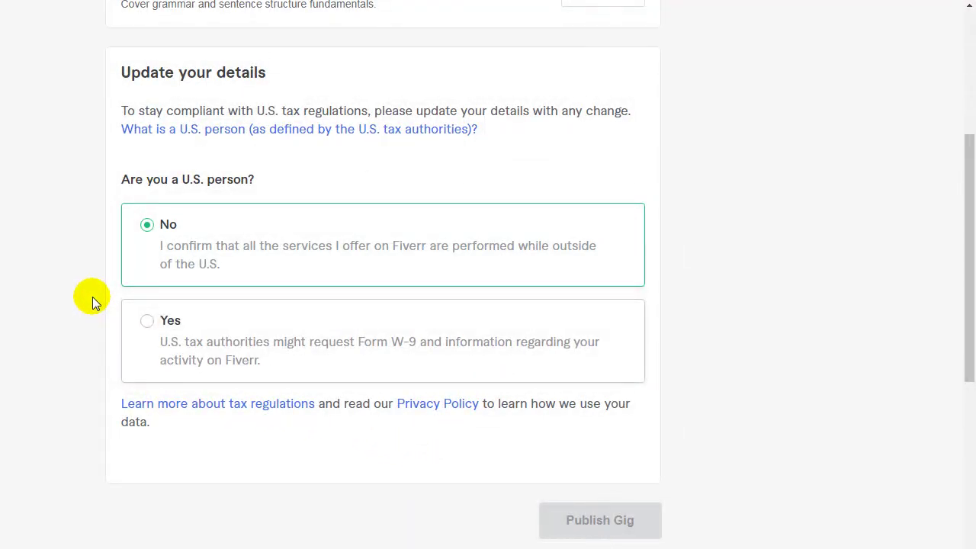
{"action": "scroll", "coordinate": [92, 298], "scroll_direction": "up", "scroll_amount": 2}
{"action": "scroll", "coordinate": [95, 297], "scroll_direction": "down", "scroll_amount": 4}
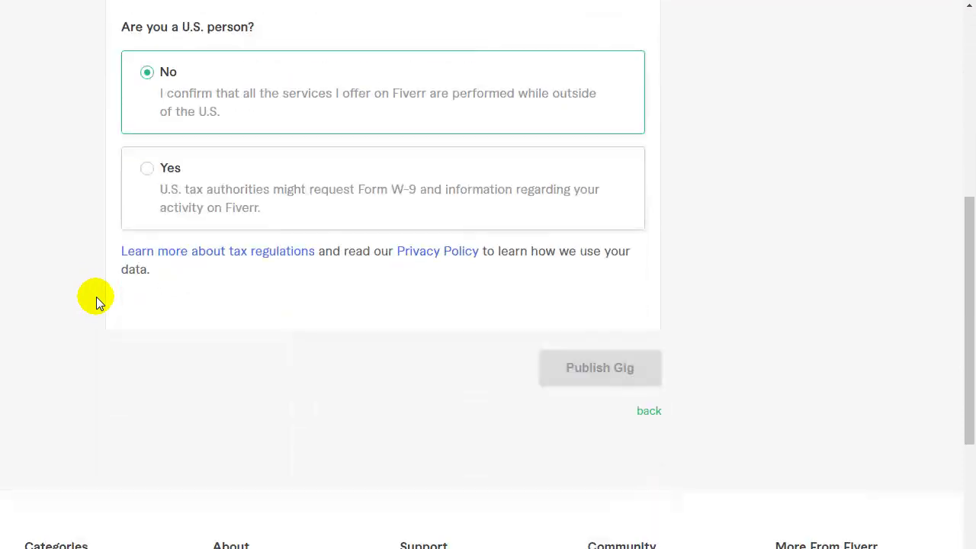
{"action": "scroll", "coordinate": [96, 296], "scroll_direction": "up", "scroll_amount": 5}
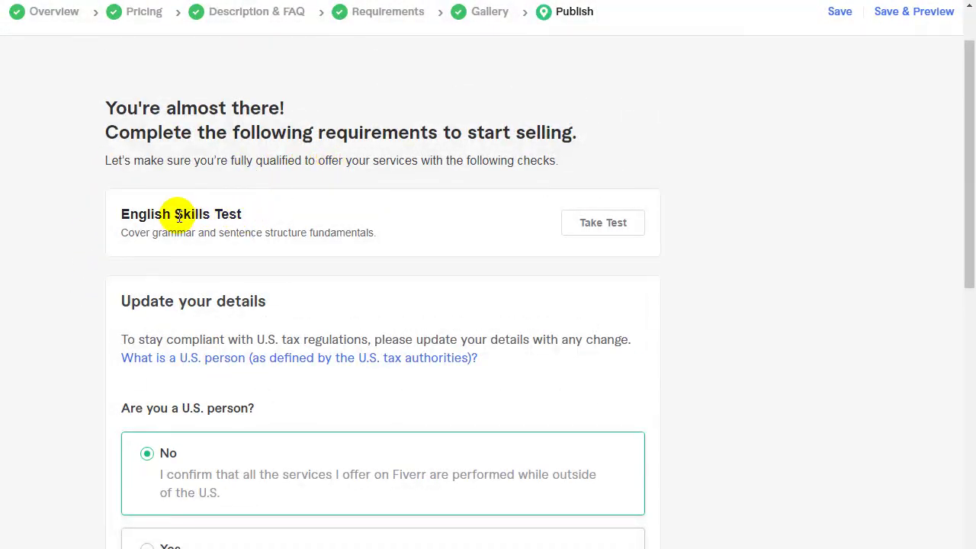
- Open the English Skills Test, read through its syllabus, and start the test
{"action": "left_click", "coordinate": [586, 214]}
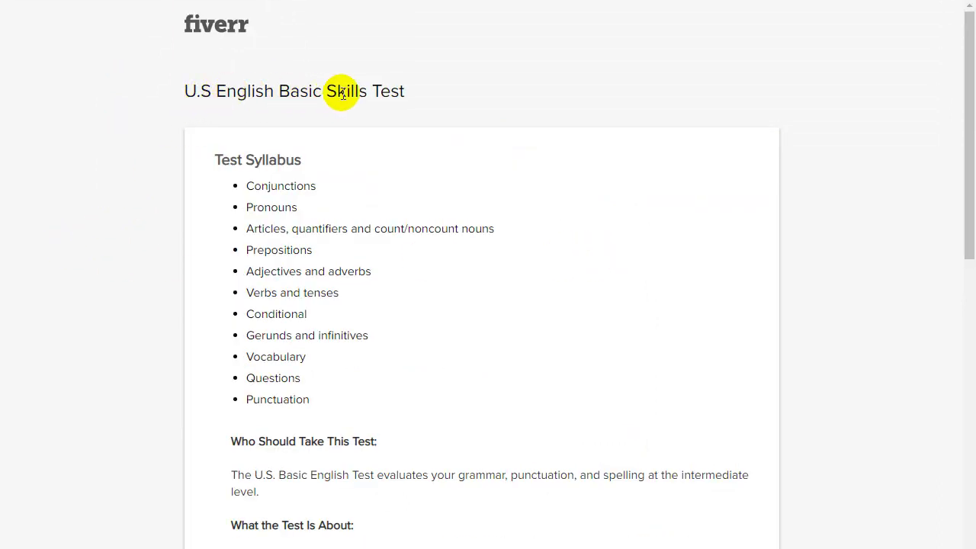
{"action": "scroll", "coordinate": [266, 175], "scroll_direction": "down", "scroll_amount": 1}
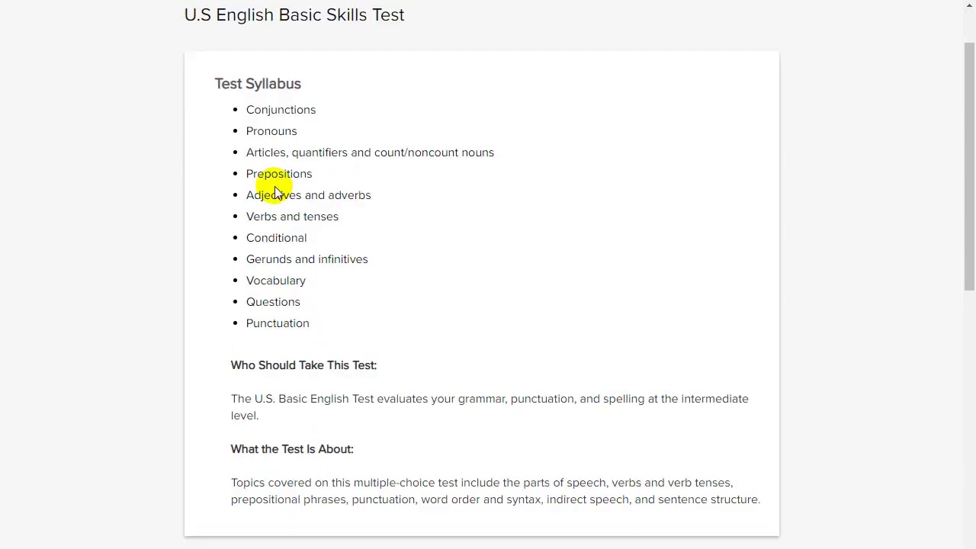
{"action": "scroll", "coordinate": [272, 144], "scroll_direction": "down", "scroll_amount": 2}
{"action": "scroll", "coordinate": [274, 165], "scroll_direction": "down", "scroll_amount": 1}
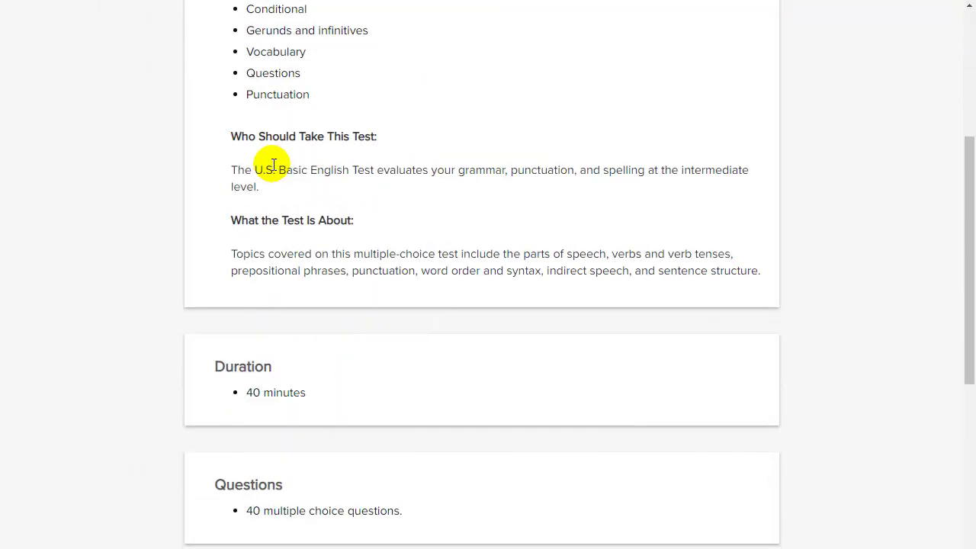
{"action": "scroll", "coordinate": [274, 165], "scroll_direction": "down", "scroll_amount": 3}
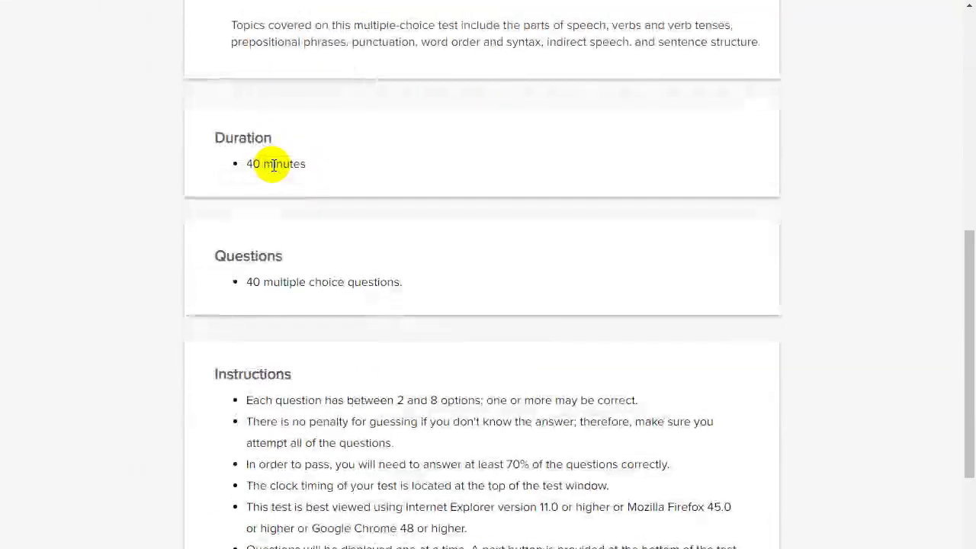
{"action": "scroll", "coordinate": [279, 178], "scroll_direction": "down", "scroll_amount": 1}
{"action": "scroll", "coordinate": [279, 177], "scroll_direction": "down", "scroll_amount": 3}
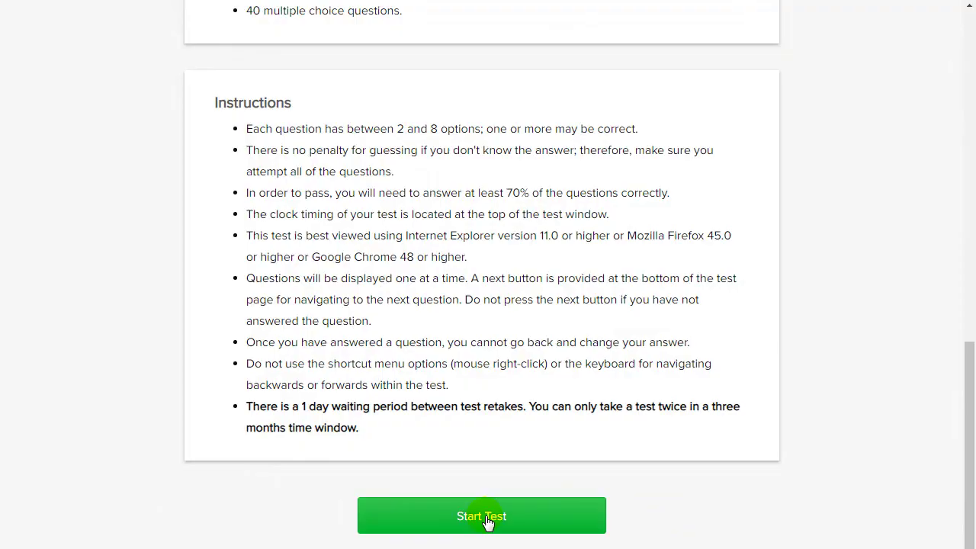
{"action": "left_click", "coordinate": [488, 522]}
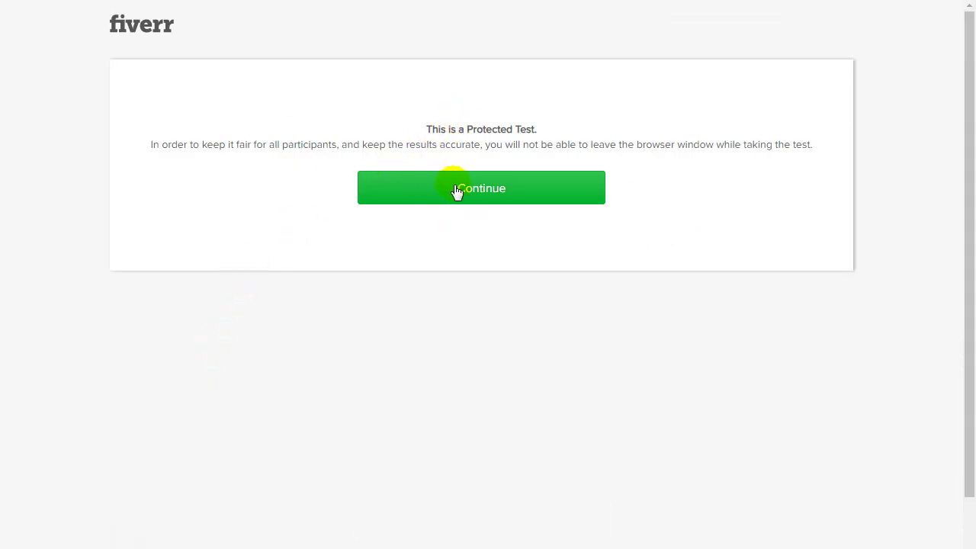
- Accept the protected-test notice and answer question 1 'to coming' and question 2 'do you'
{"action": "left_click", "coordinate": [510, 197]}
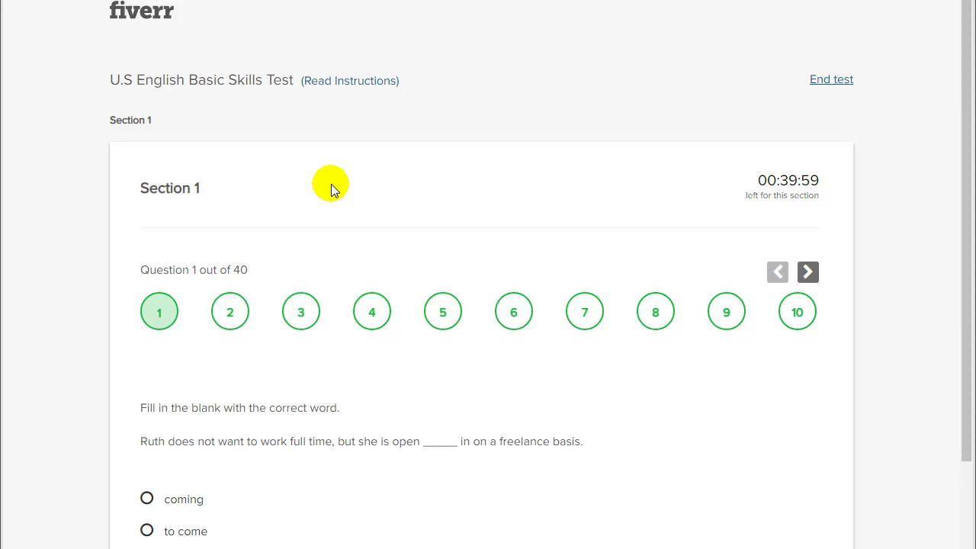
{"action": "scroll", "coordinate": [332, 190], "scroll_direction": "down", "scroll_amount": 3}
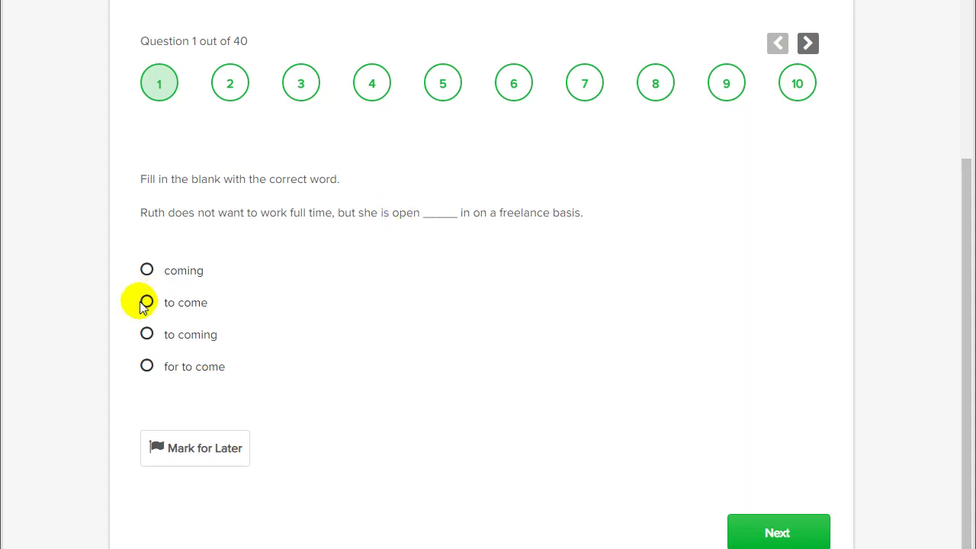
{"action": "left_click", "coordinate": [148, 369]}
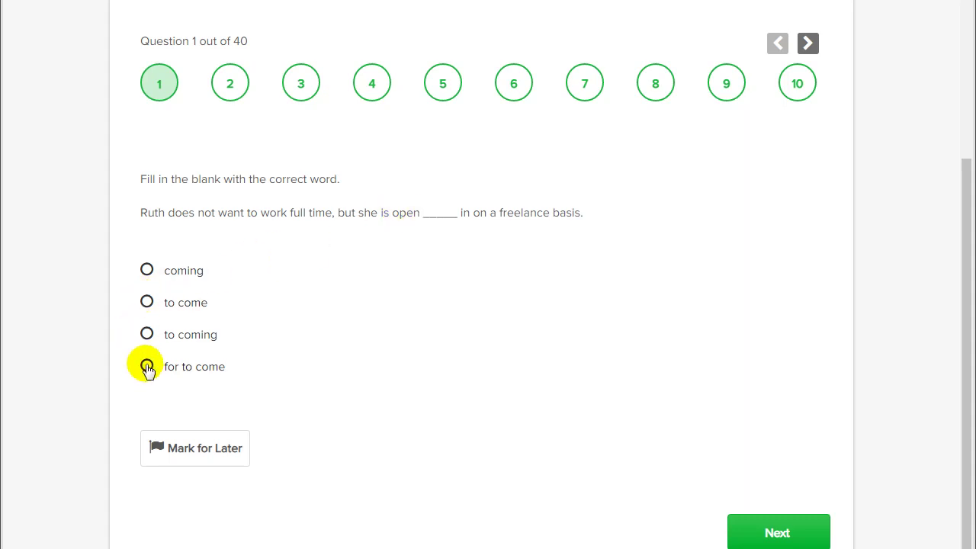
{"action": "left_click", "coordinate": [147, 336]}
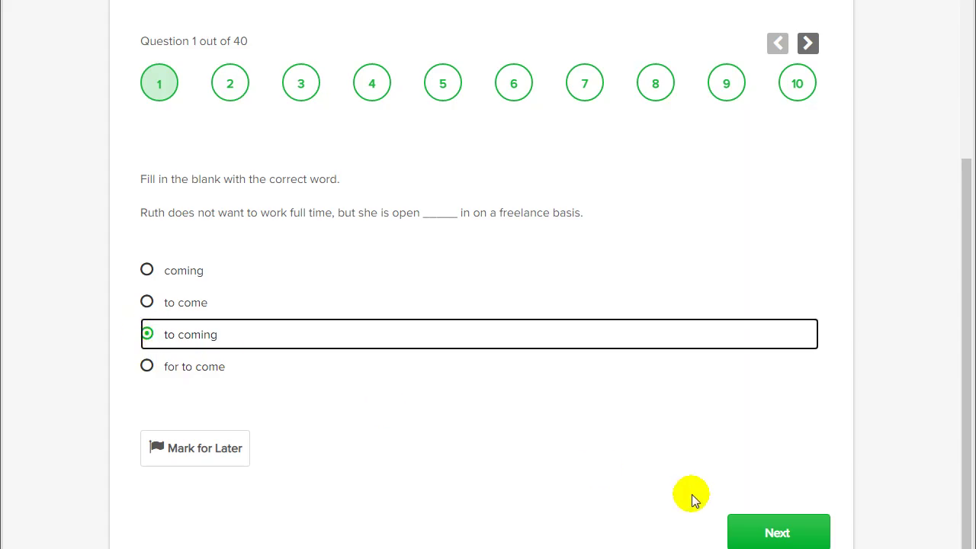
{"action": "left_click", "coordinate": [776, 534]}
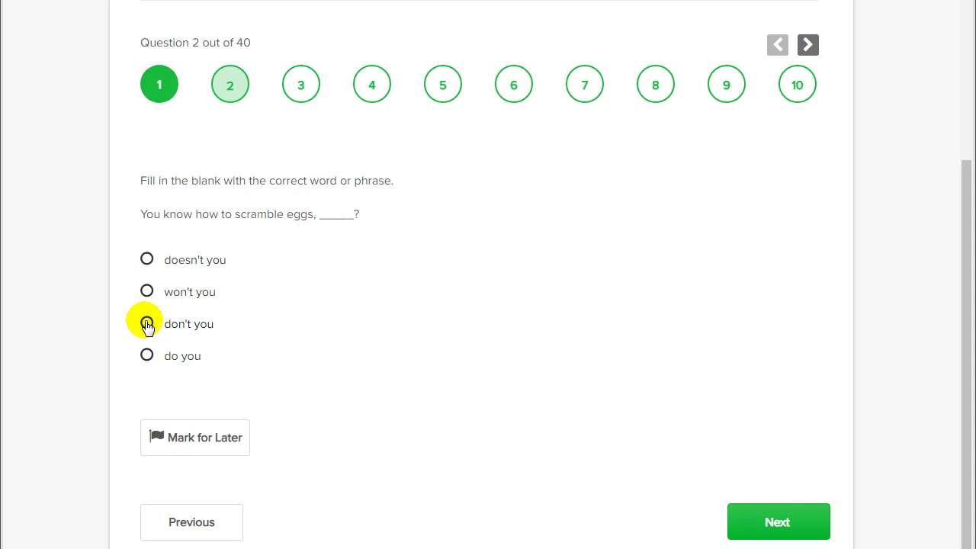
{"action": "left_click", "coordinate": [146, 355]}
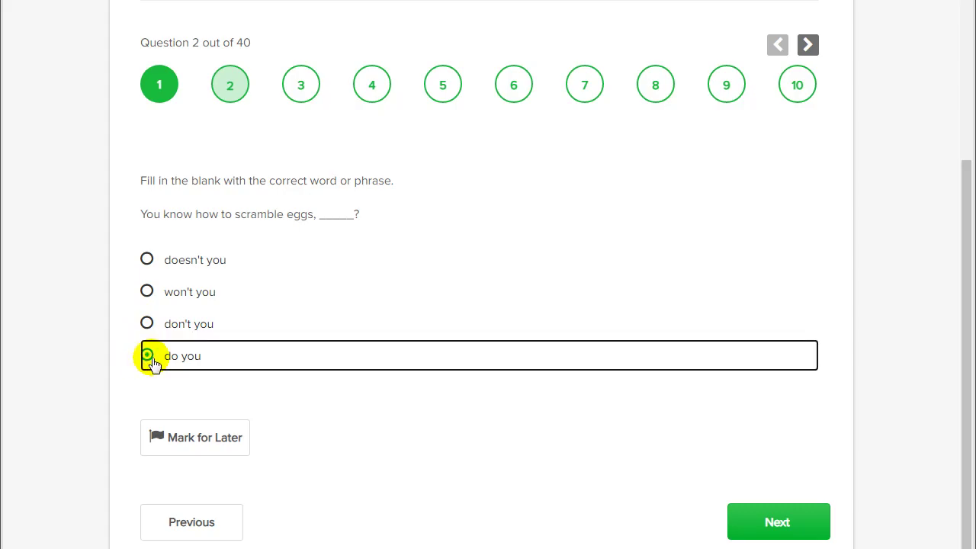
{"action": "left_click", "coordinate": [759, 526]}
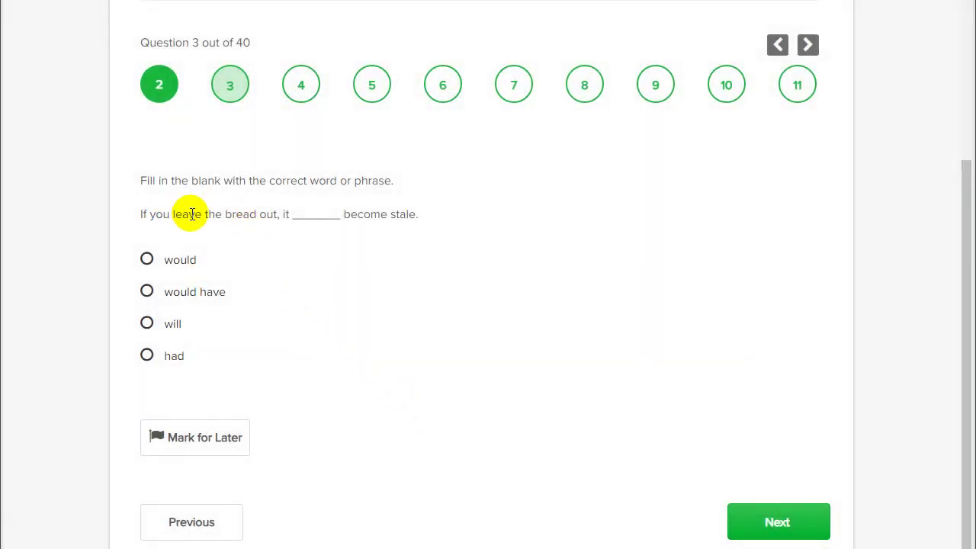
- Answer question 3 'would' and question 4 'quotations', confirm the proctoring warning, and finish
{"action": "left_click", "coordinate": [149, 259]}
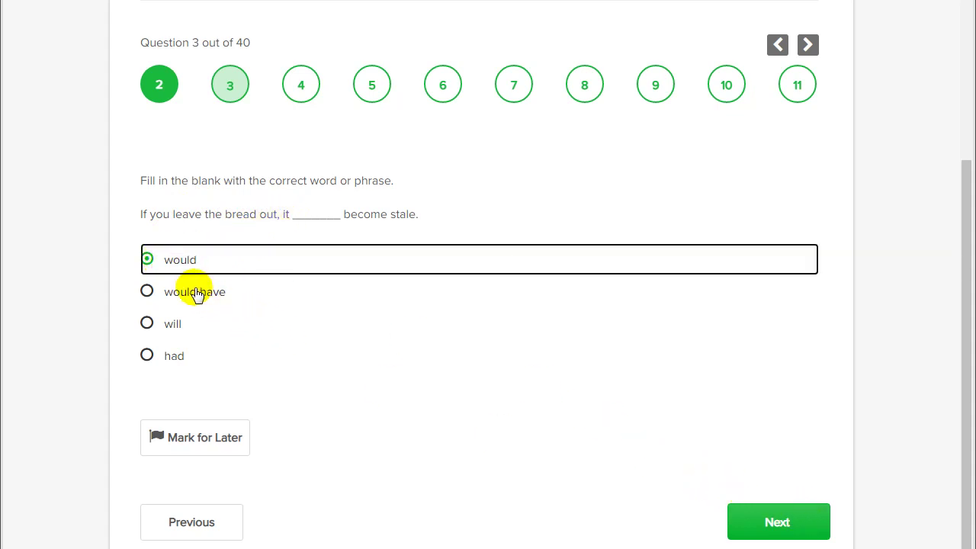
{"action": "left_click", "coordinate": [163, 325]}
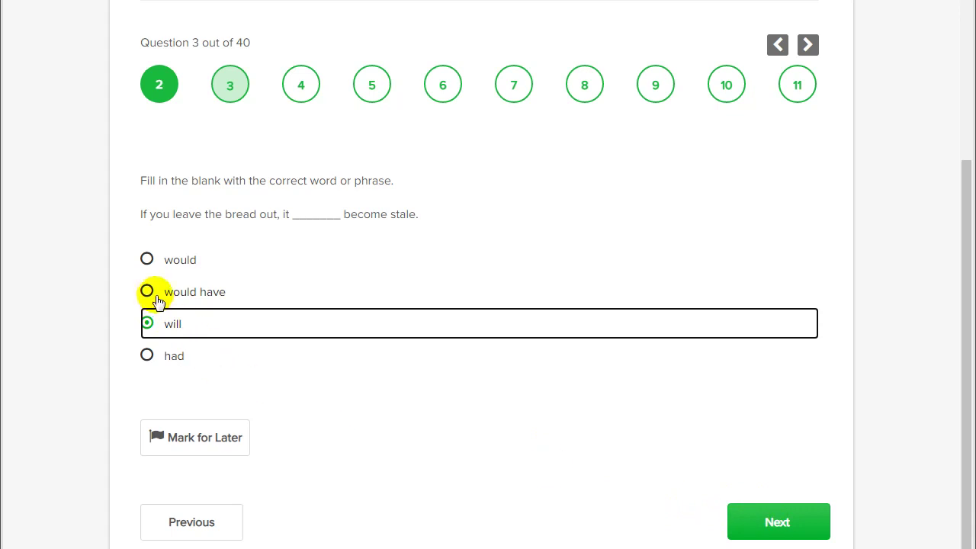
{"action": "left_click", "coordinate": [178, 260]}
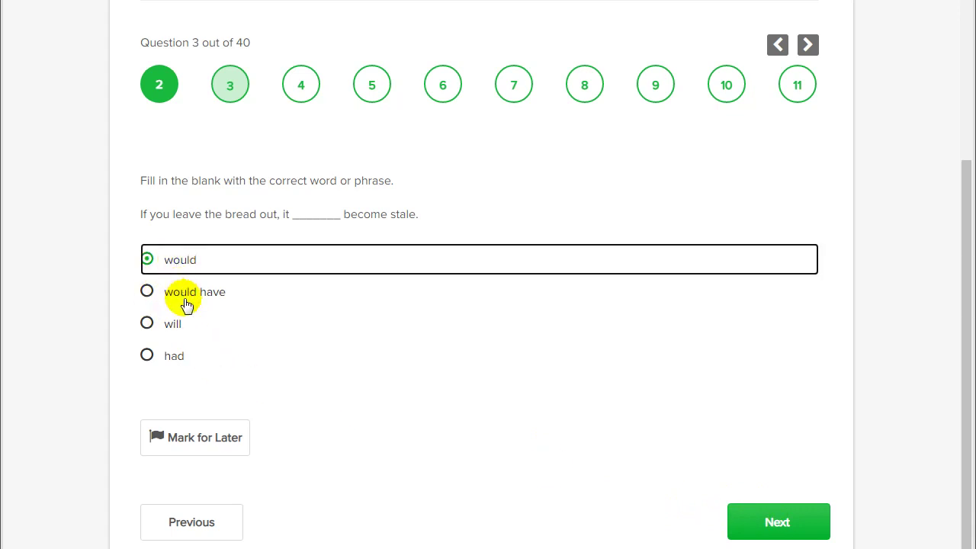
{"action": "left_click", "coordinate": [795, 534]}
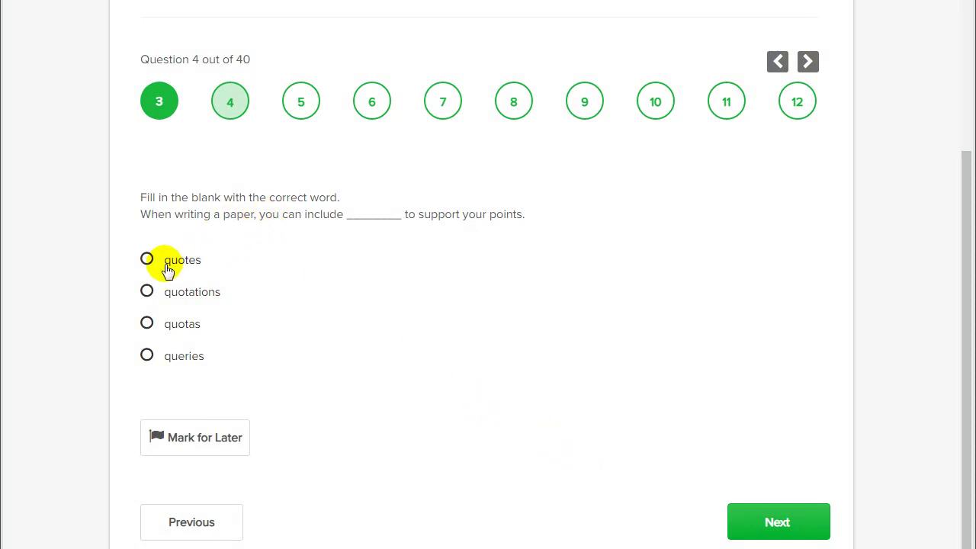
{"action": "left_click", "coordinate": [173, 296]}
{"action": "left_click", "coordinate": [785, 509]}
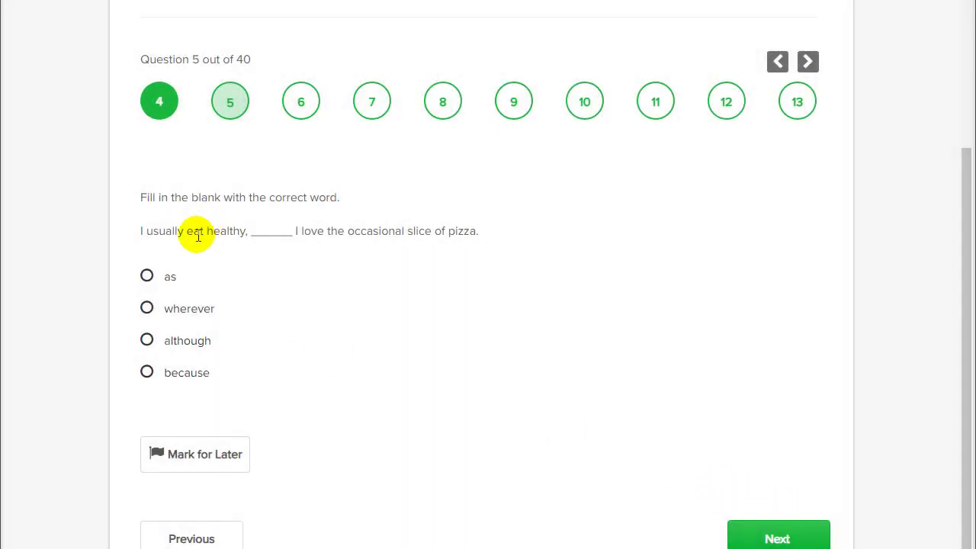
{"action": "scroll", "coordinate": [427, 373], "scroll_direction": "down", "scroll_amount": 1}
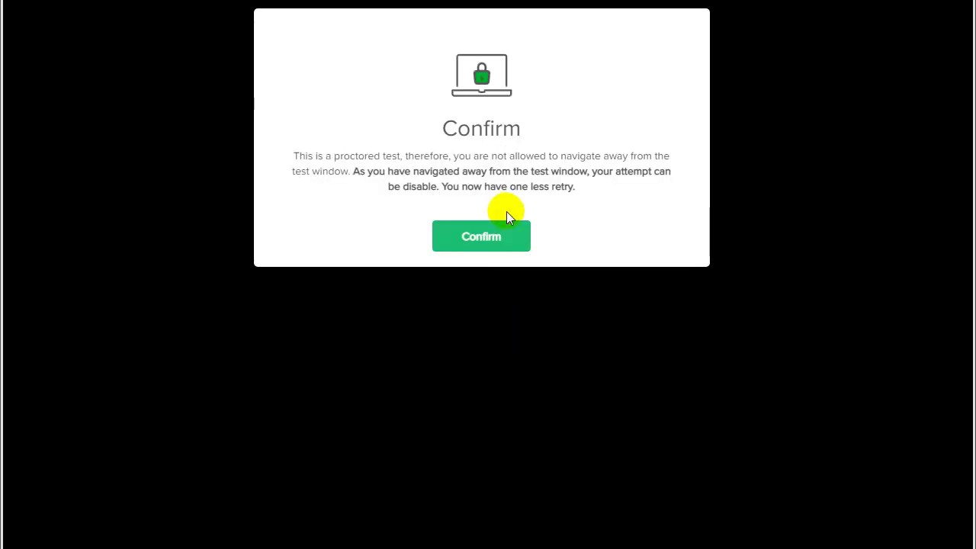
{"action": "left_click", "coordinate": [499, 233]}
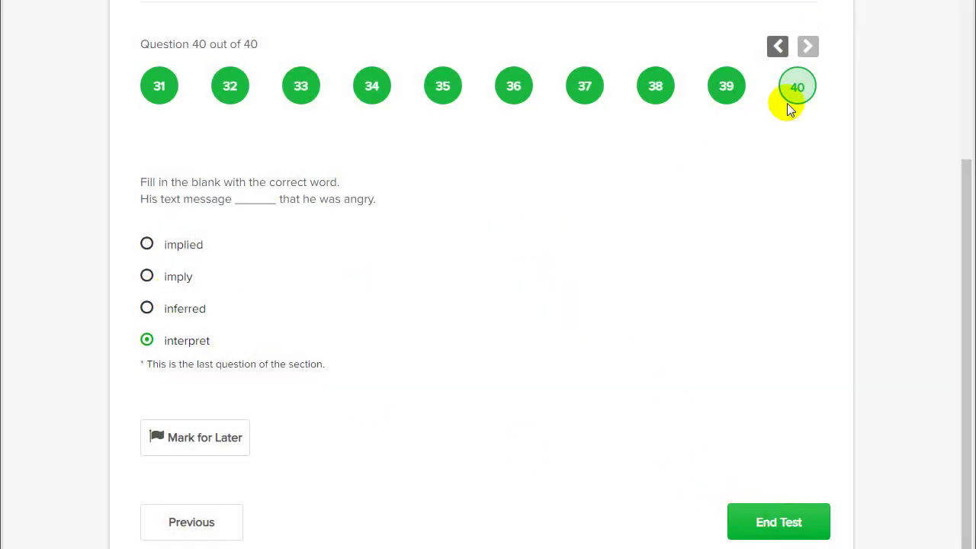
{"action": "left_click", "coordinate": [790, 525]}
- End the test, skip feedback, and return to the gig's Publish page on Fiverr
{"action": "left_click", "coordinate": [495, 150]}
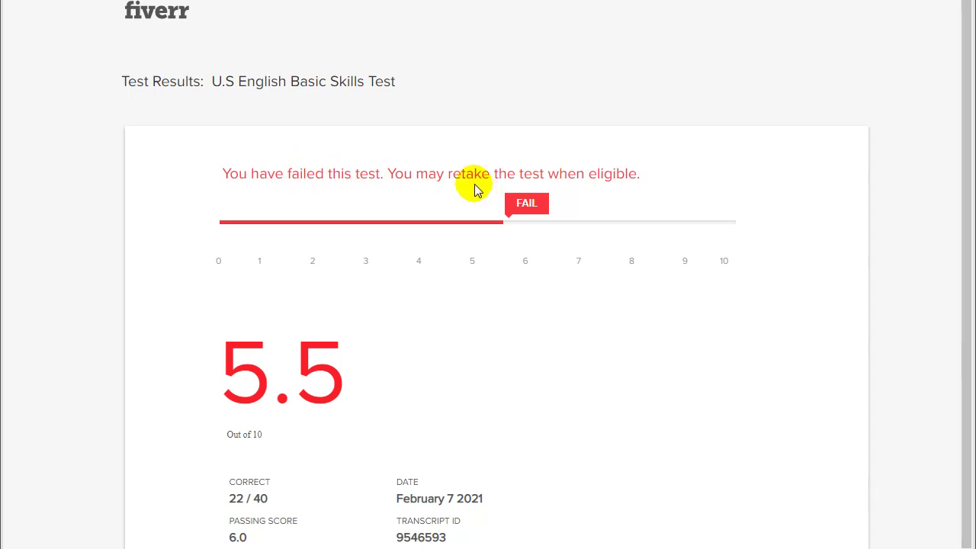
{"action": "left_click_drag", "start_coordinate": [969, 100], "coordinate": [968, 136]}
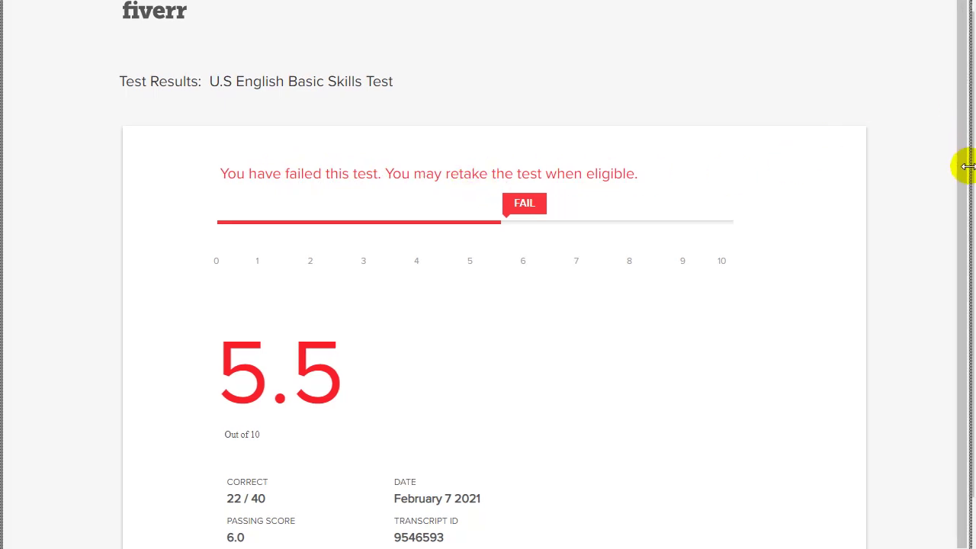
{"action": "left_click_drag", "start_coordinate": [960, 183], "coordinate": [947, 297]}
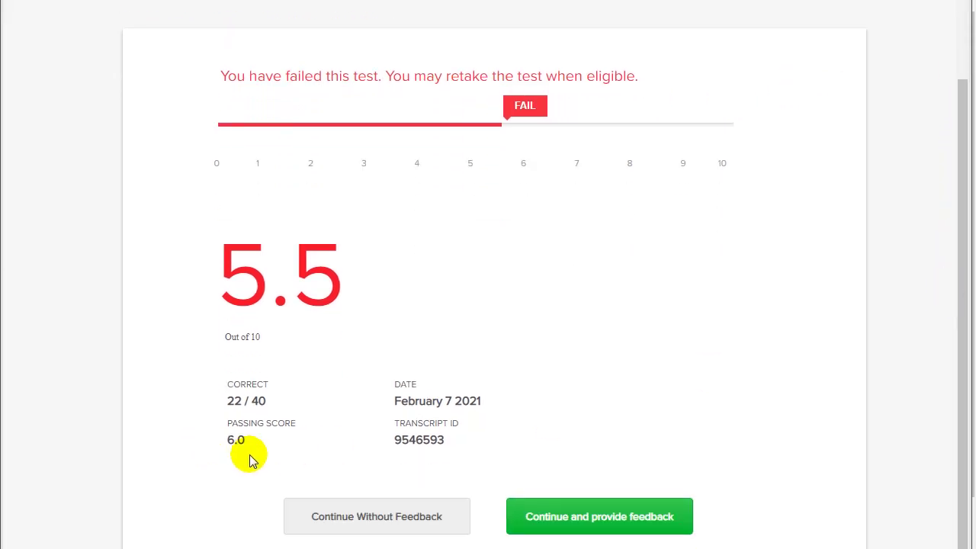
{"action": "left_click", "coordinate": [395, 523]}
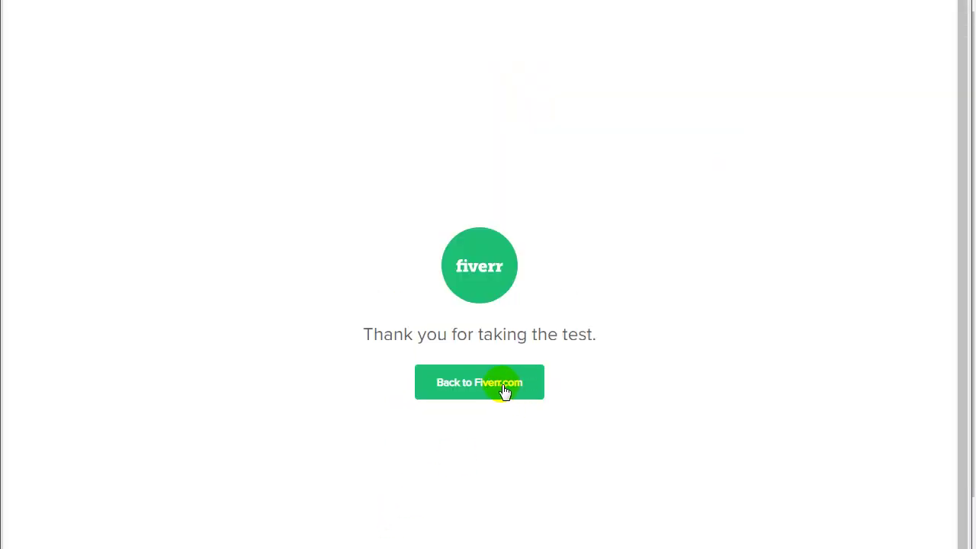
{"action": "left_click", "coordinate": [502, 385]}
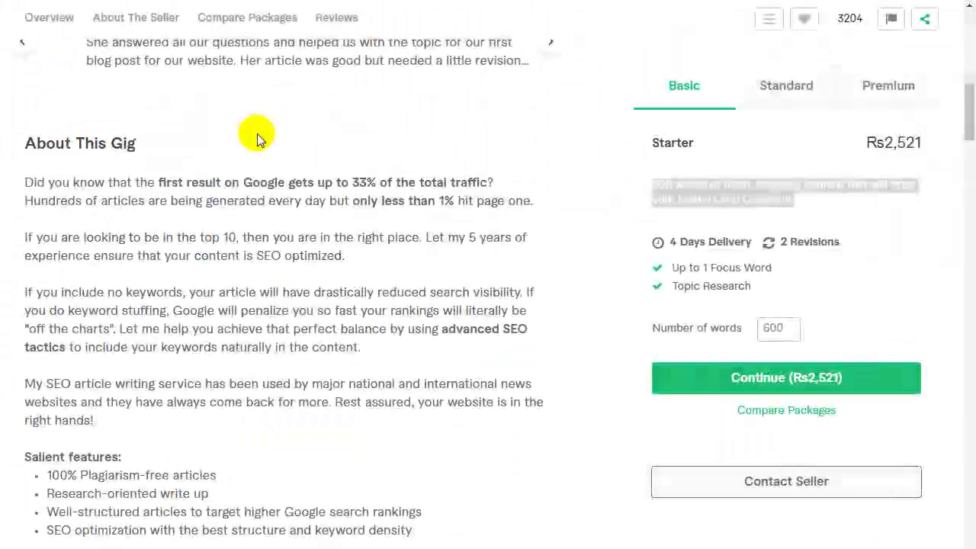
{"action": "scroll", "coordinate": [259, 135], "scroll_direction": "up", "scroll_amount": 8}
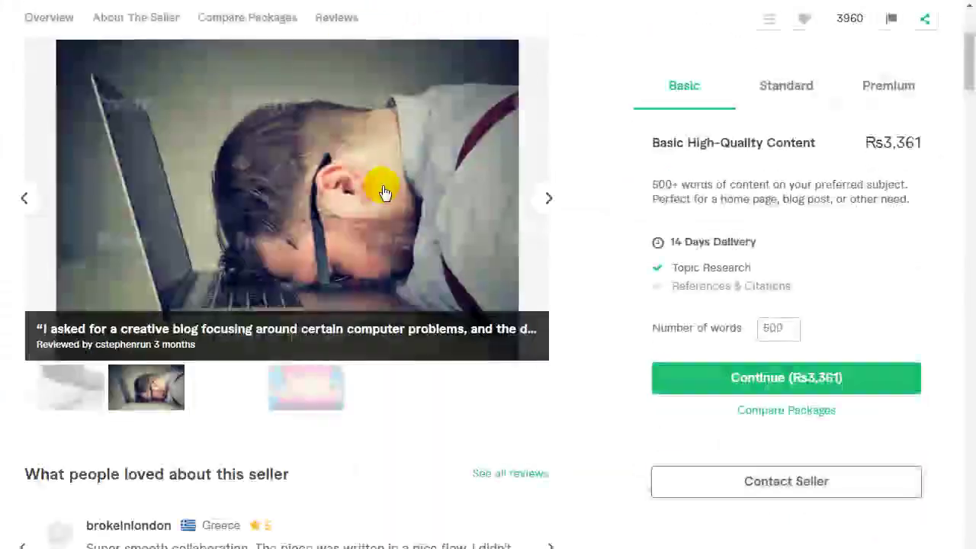
{"action": "scroll", "coordinate": [385, 193], "scroll_direction": "up", "scroll_amount": 4}
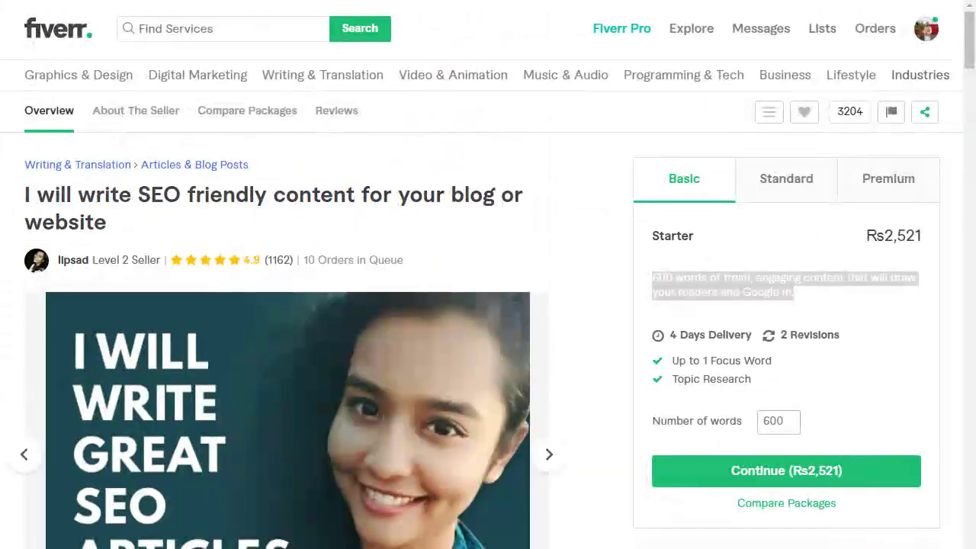